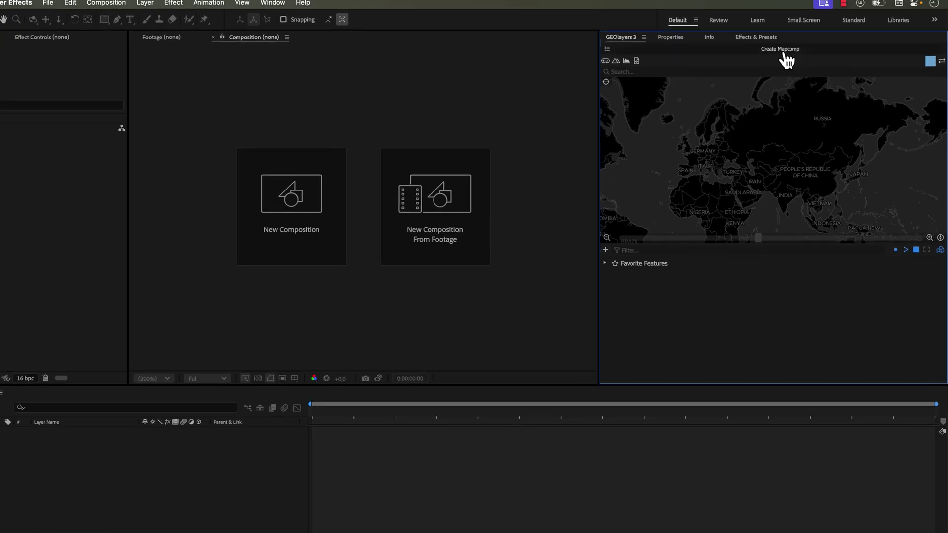
- Create a 3840 x 2160 px map composition named "Soviet Union Mapcomp" at 25 fps for 30 seconds, using the blue-green physical relief map style
left_click(592, 342)
double_click(523, 409)
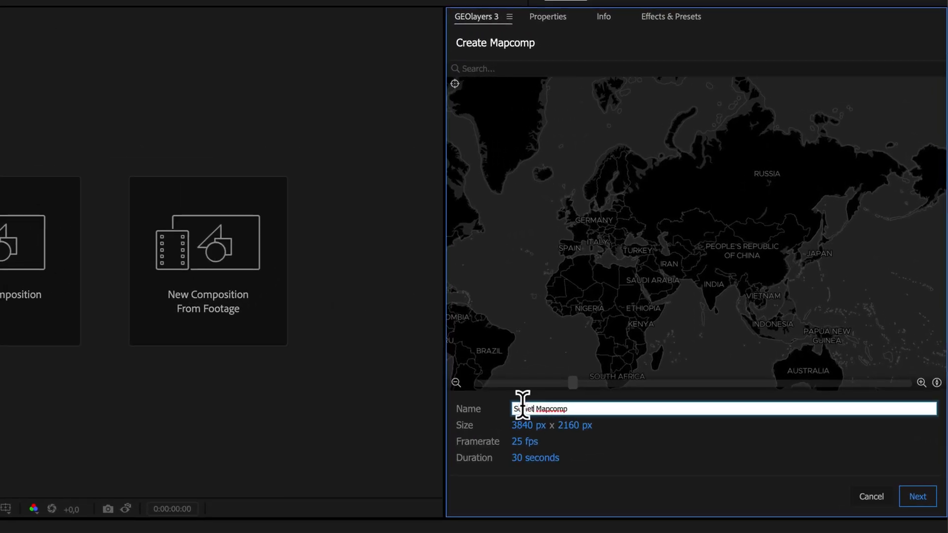
key("Return")
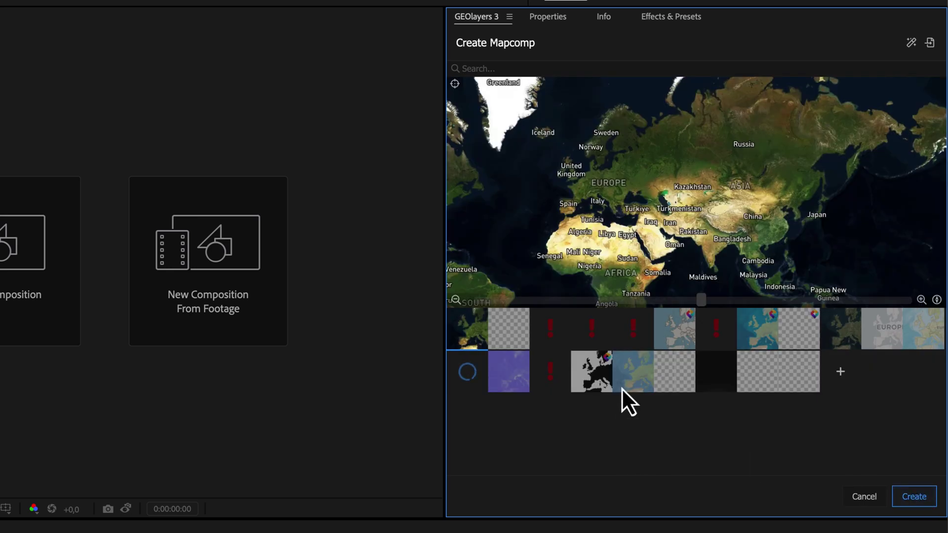
left_click(640, 377)
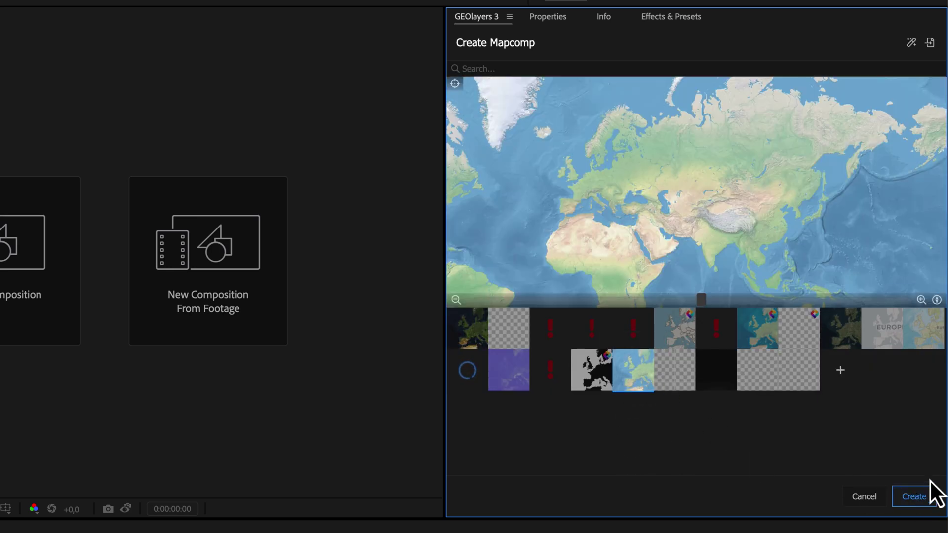
left_click(916, 498)
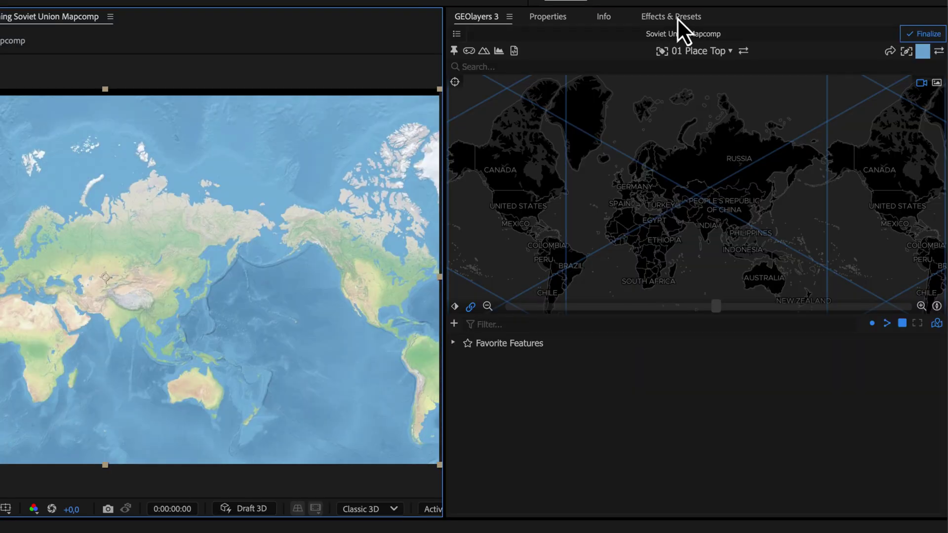
- Find the Hue/Saturation effect and apply it to the Soviet Union Mapcomp layer
left_click(677, 18)
left_click(611, 32)
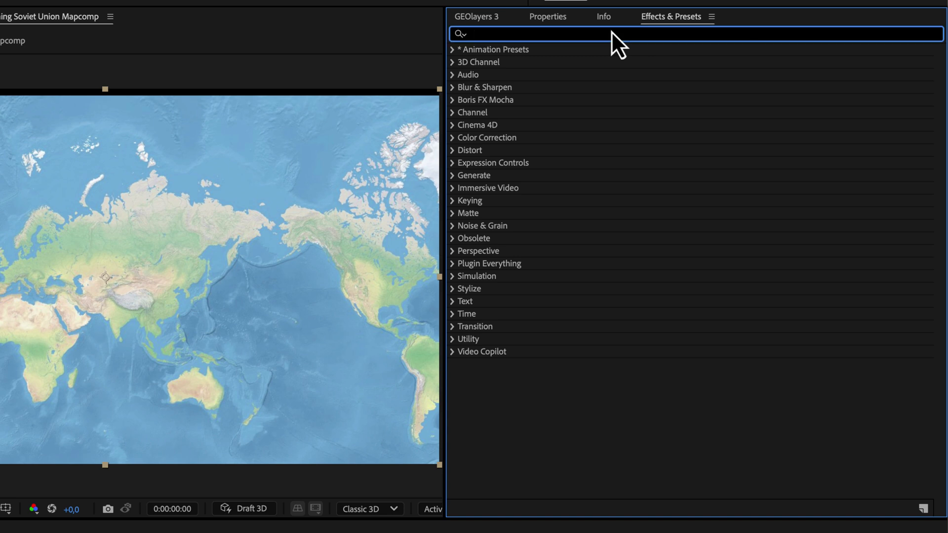
type("hue")
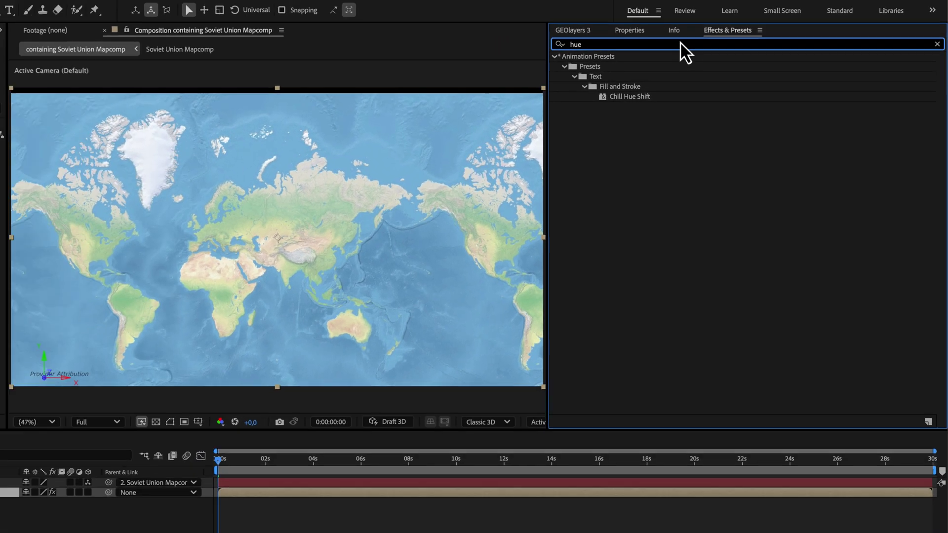
left_click_drag(666, 119, 93, 434)
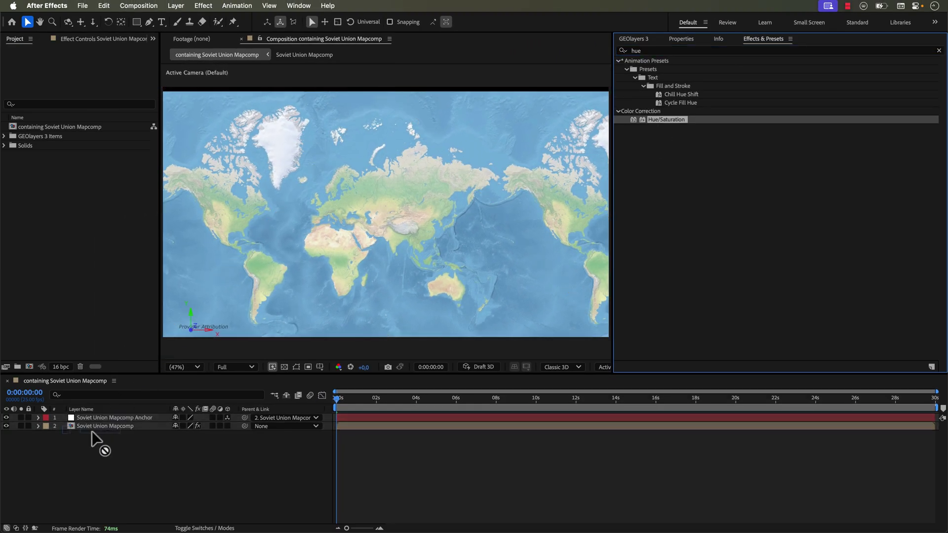
- Set the effect's Master Saturation to -100 and Master Lightness to 54
left_click_drag(87, 302, 10, 304)
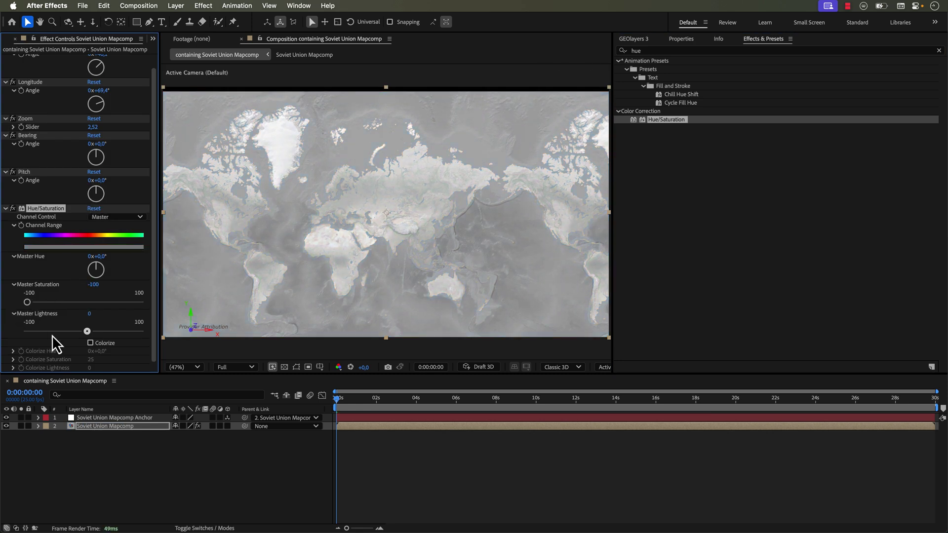
left_click_drag(88, 332, 117, 332)
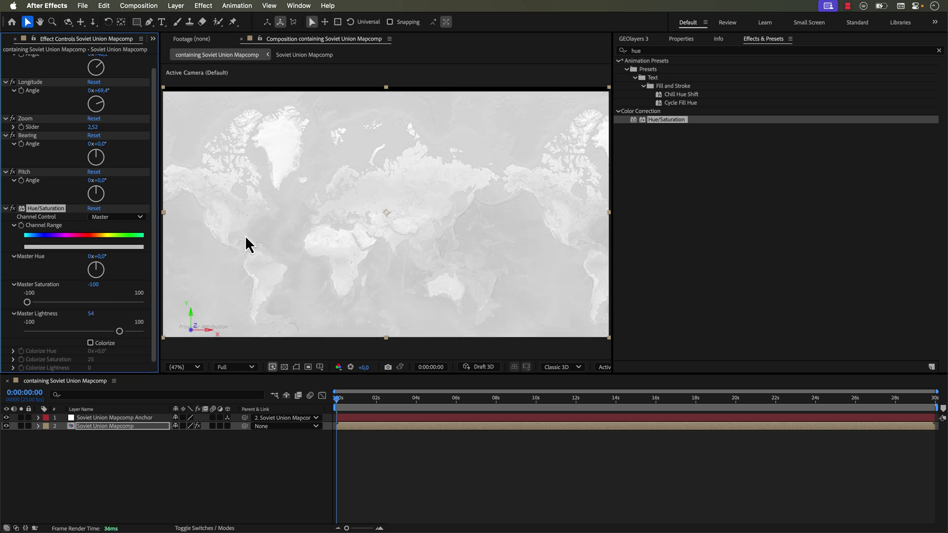
key("super+shift+2")
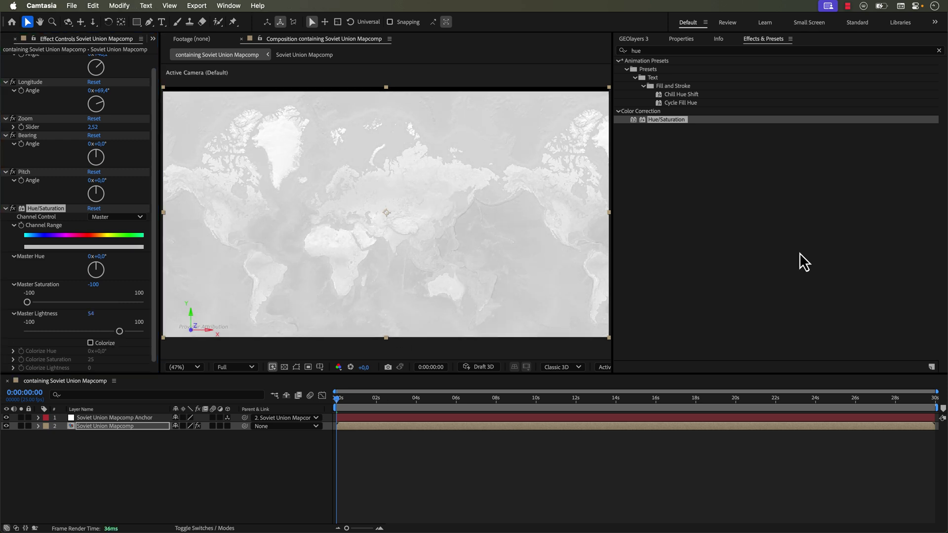
- Switch to Safari and examine the Country comparison table in Wikipedia's Post-Soviet states article
key("super+Tab")
key("super+Tab")
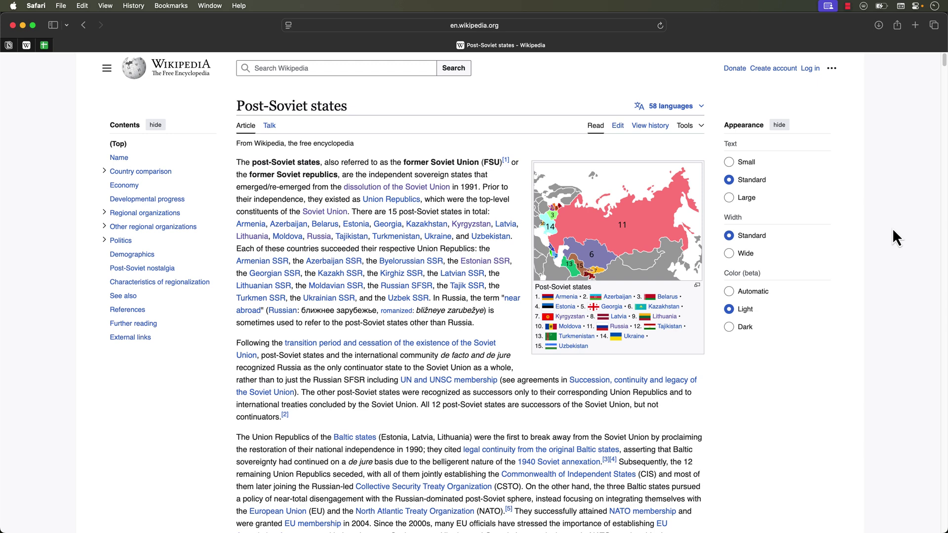
scroll(894, 300, "down", 12)
scroll(892, 304, "down", 5)
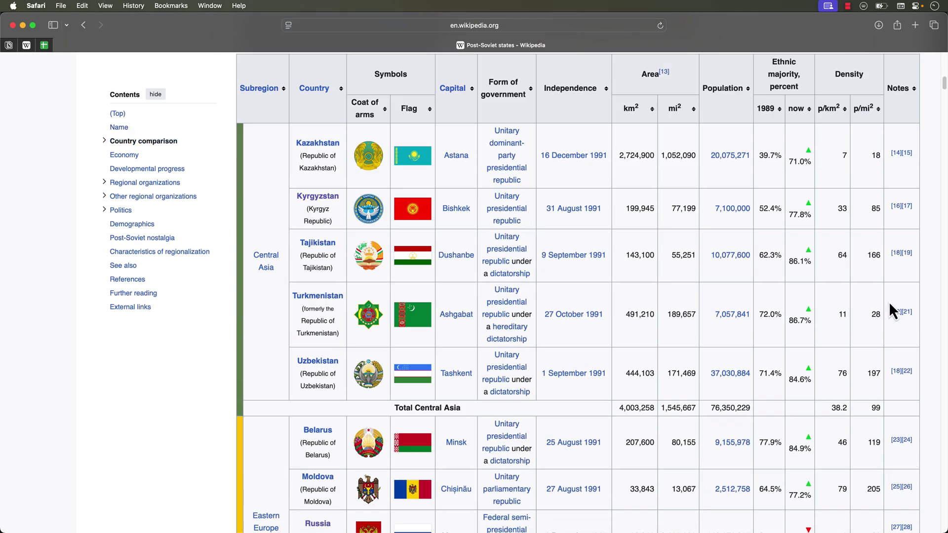
mouse_move(508, 328)
scroll(636, 291, "up", 2)
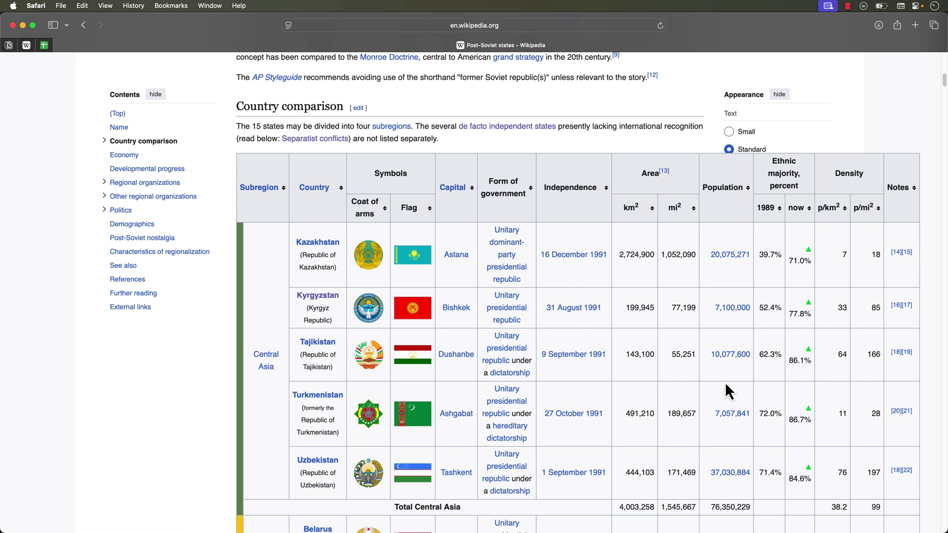
scroll(724, 390, "down", 3)
scroll(724, 390, "down", 2)
scroll(721, 383, "down", 1)
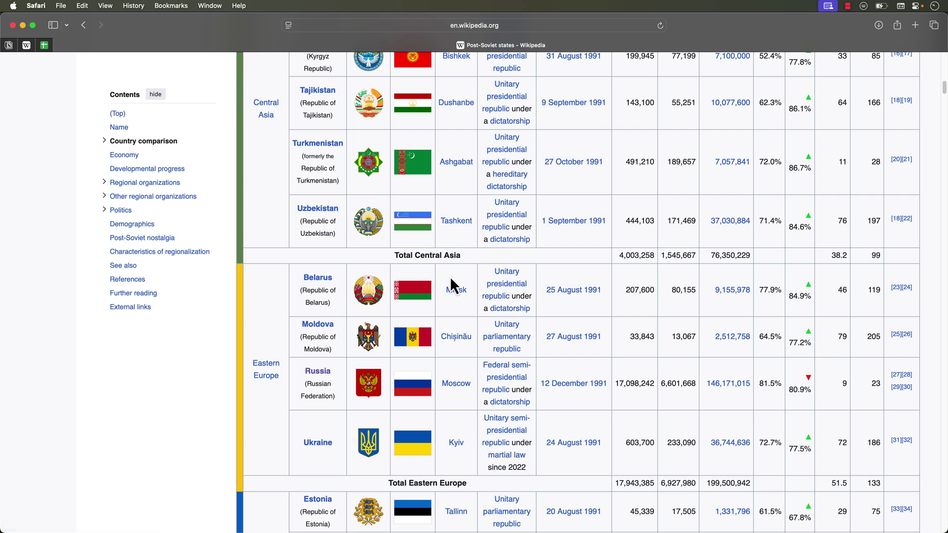
scroll(670, 313, "down", 6)
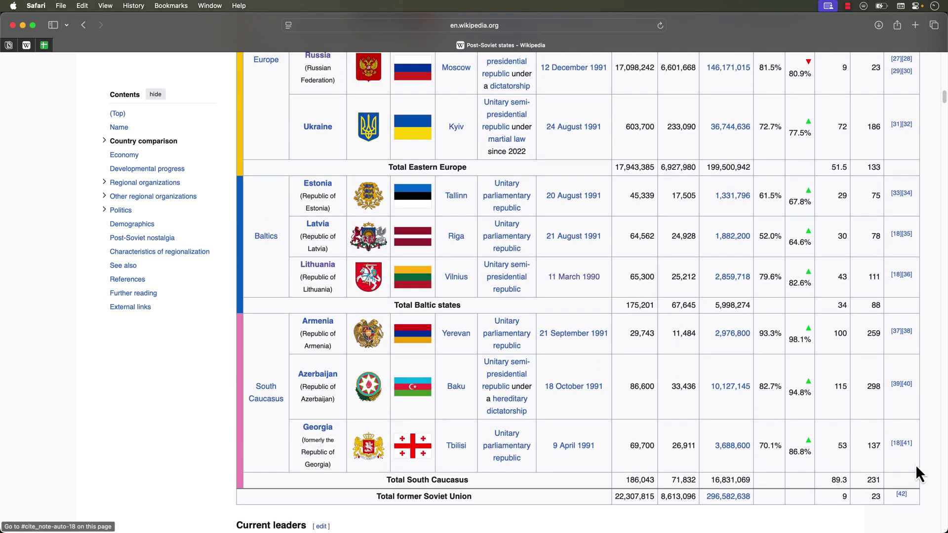
- Copy the whole Country comparison table and paste it into the blank Google Sheets spreadsheet at cell A1
mouse_move(910, 461)
left_mouse_down()
mouse_move(567, 365)
mouse_move(908, 462)
left_mouse_up()
left_click_drag(860, 439, 260, 180)
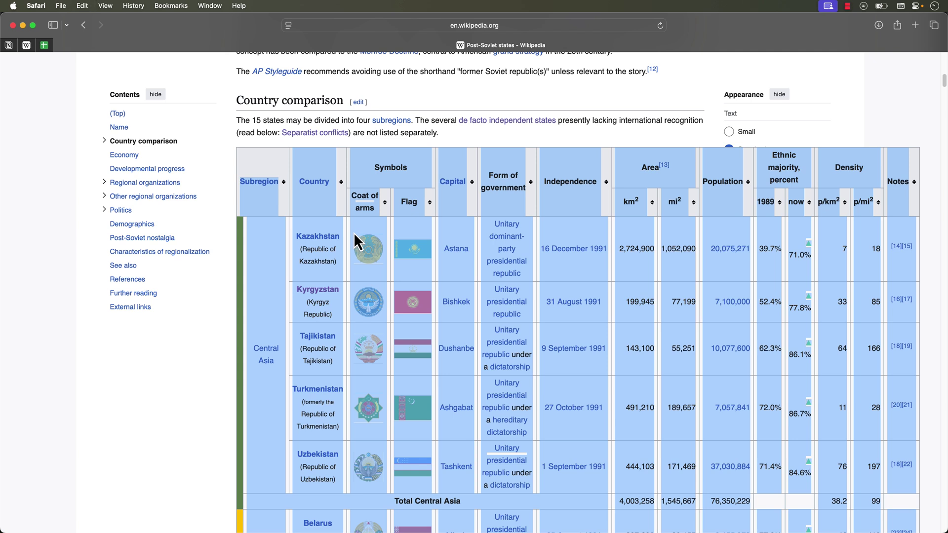
left_click(44, 46)
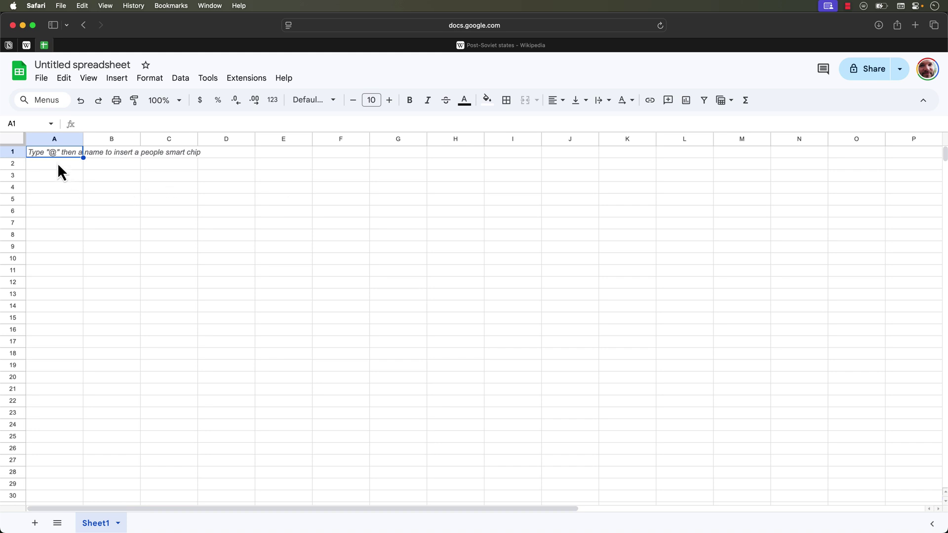
key("super+v")
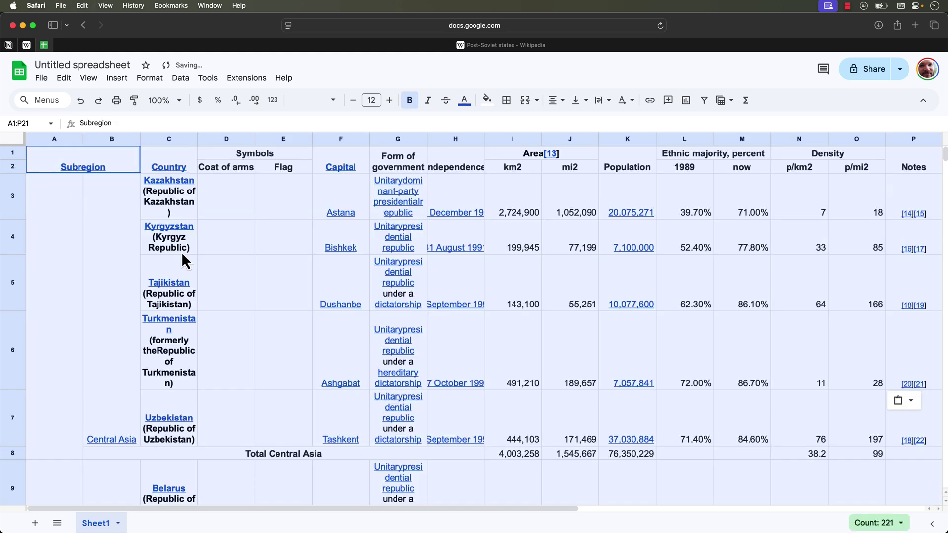
scroll(258, 332, "down", 3)
scroll(259, 332, "up", 3)
- Clear the formatting of the pasted table and freeze the first 2 rows
left_click(150, 79)
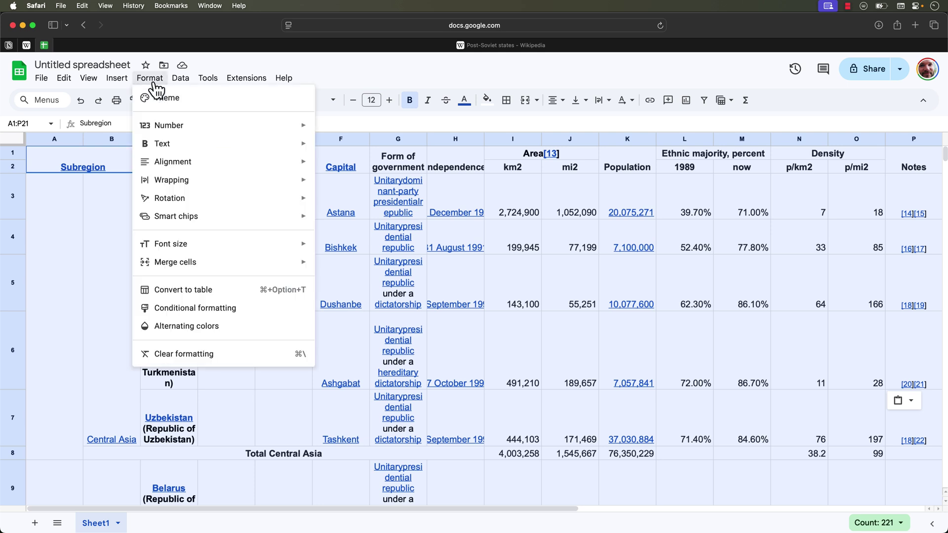
left_click(191, 354)
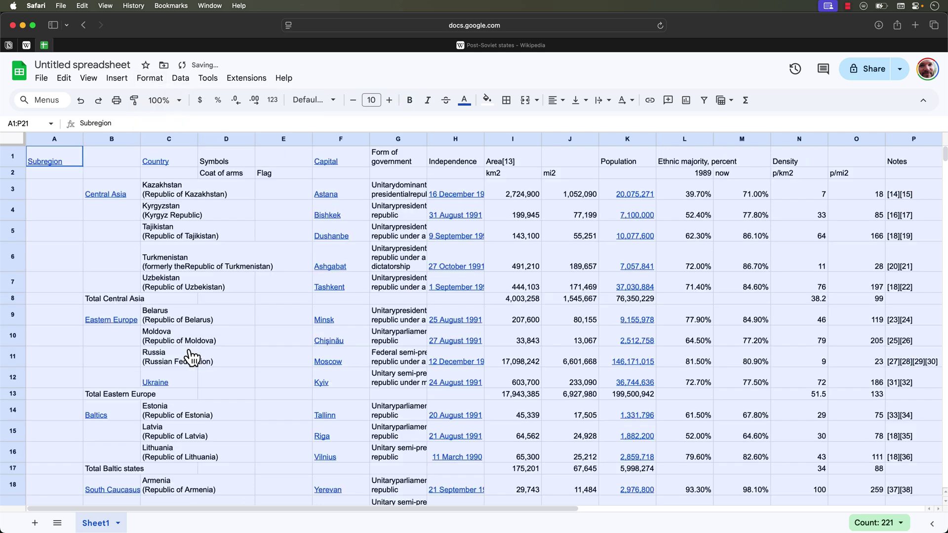
left_click(89, 78)
mouse_move(105, 115)
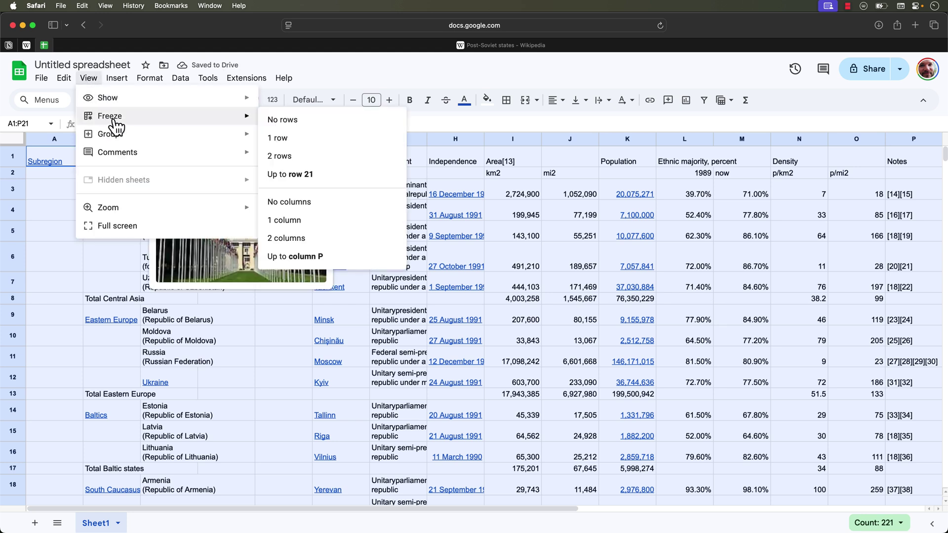
left_click(284, 157)
left_click(437, 173)
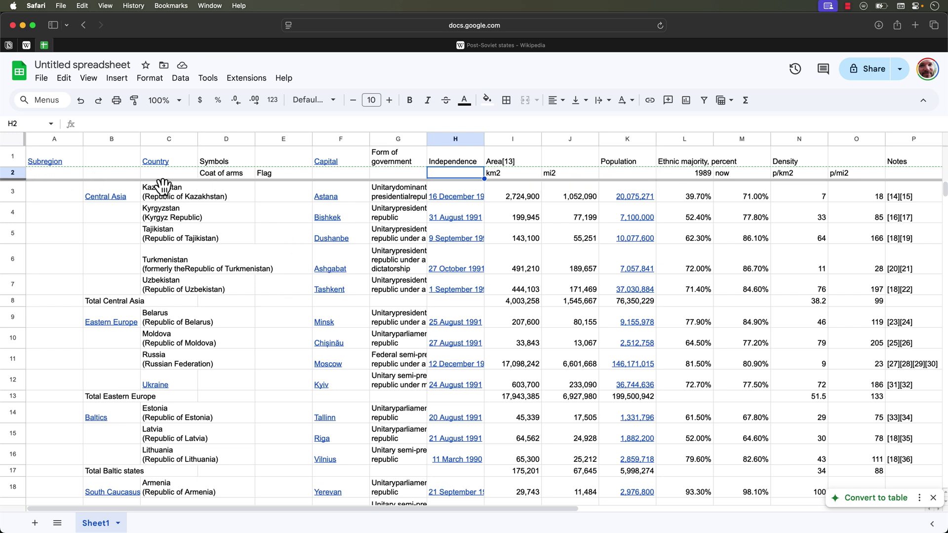
mouse_move(163, 184)
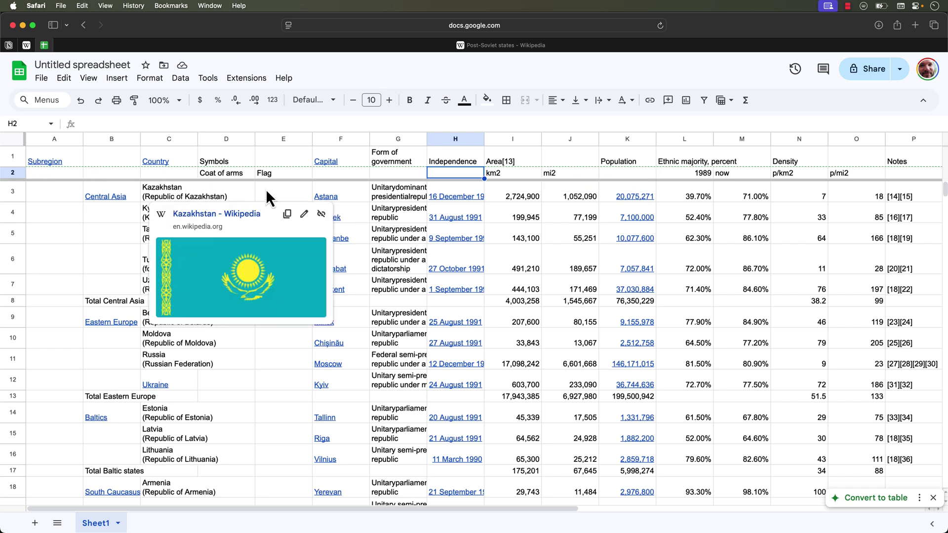
left_click(283, 193)
mouse_move(166, 252)
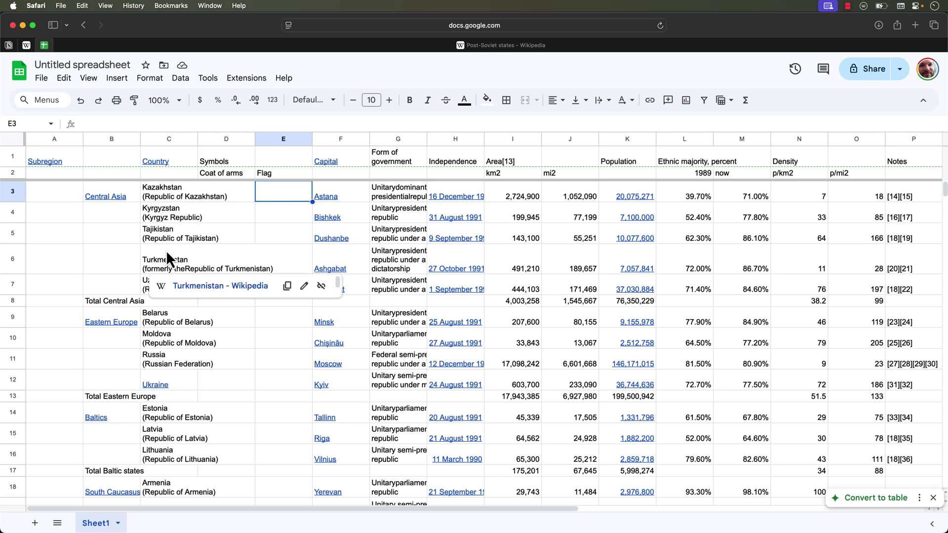
mouse_move(177, 207)
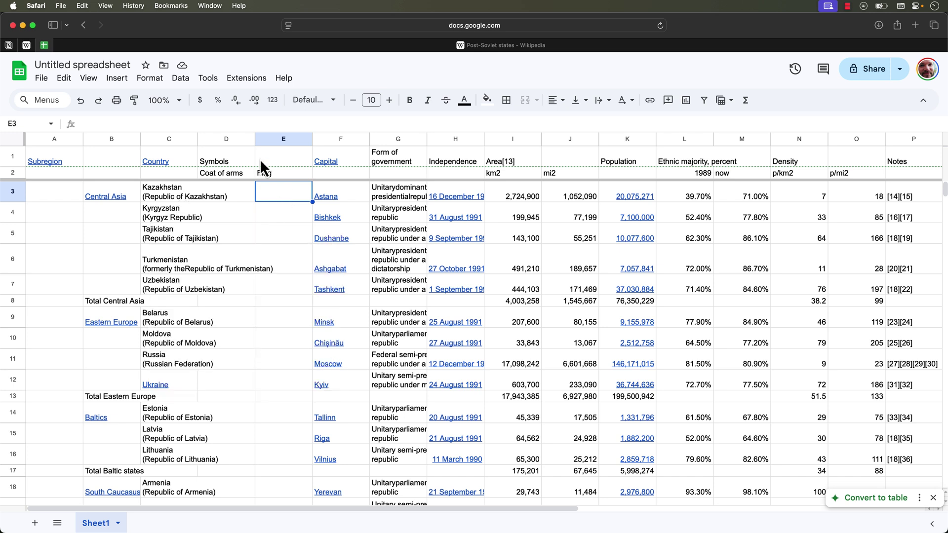
- Insert one column after the Country column and widen the Country column to fit its longest entry
left_click(168, 138)
right_click(167, 138)
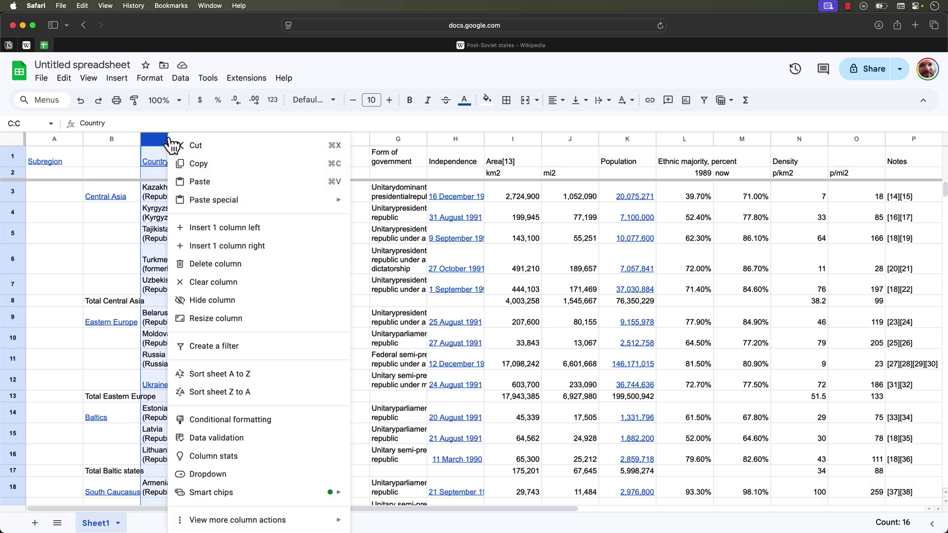
left_click(212, 246)
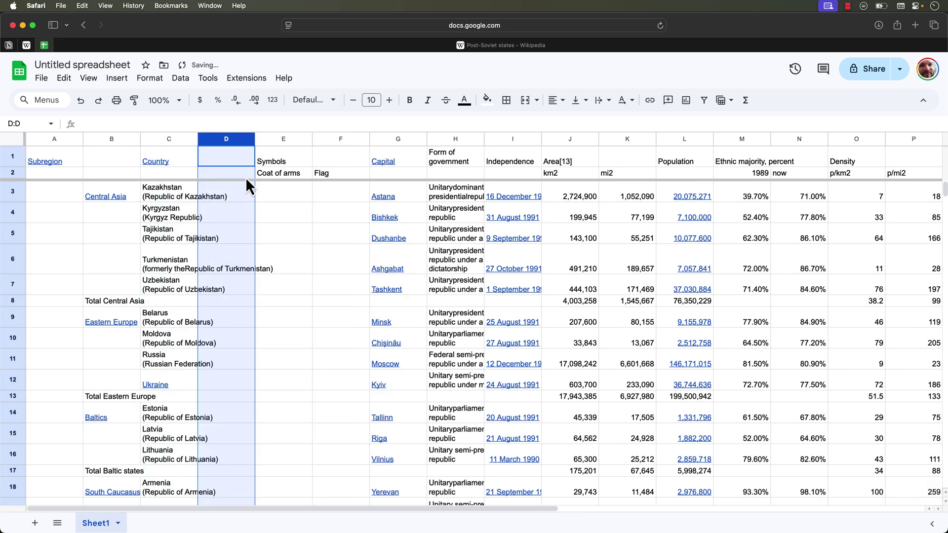
left_click_drag(198, 140, 283, 143)
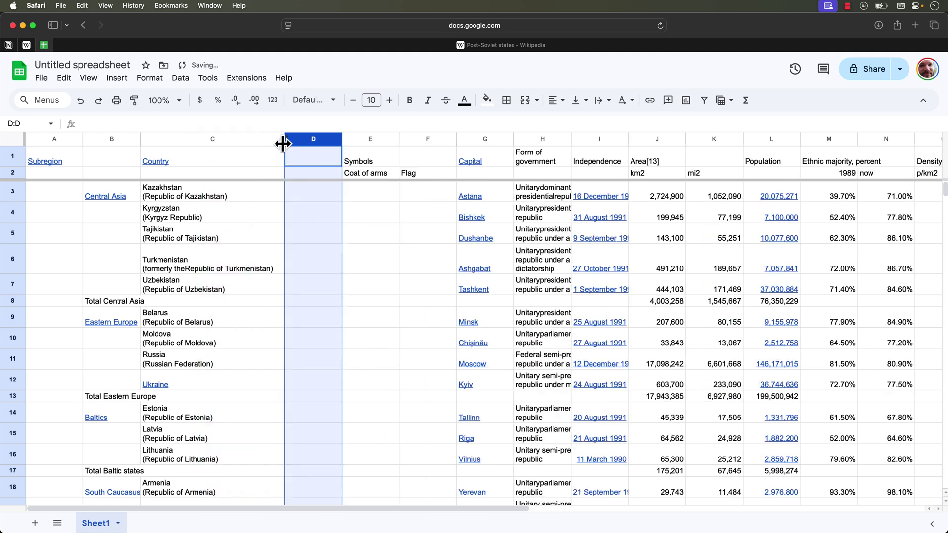
- Enter the header "Map Feature" in cell D1 of the new column
left_click(321, 159)
type("M")
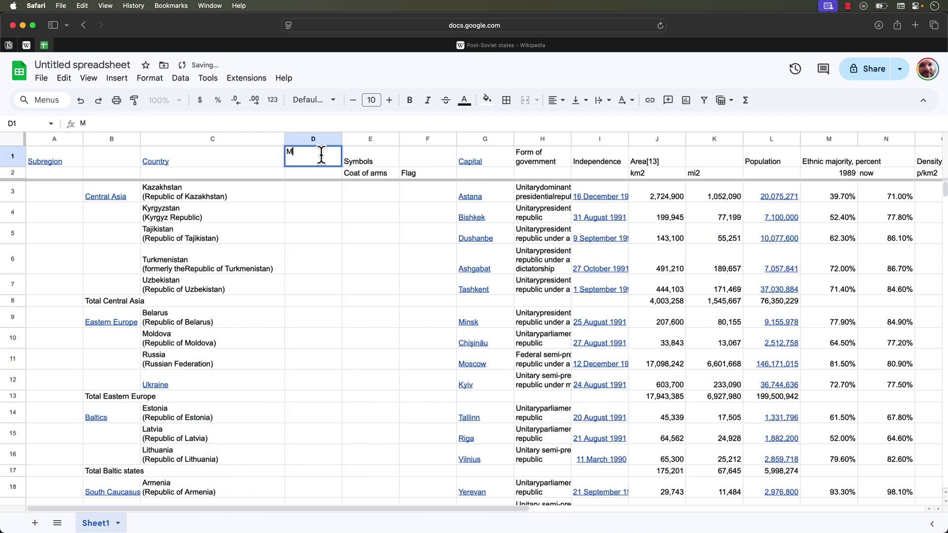
type("ap Feature")
key("Return")
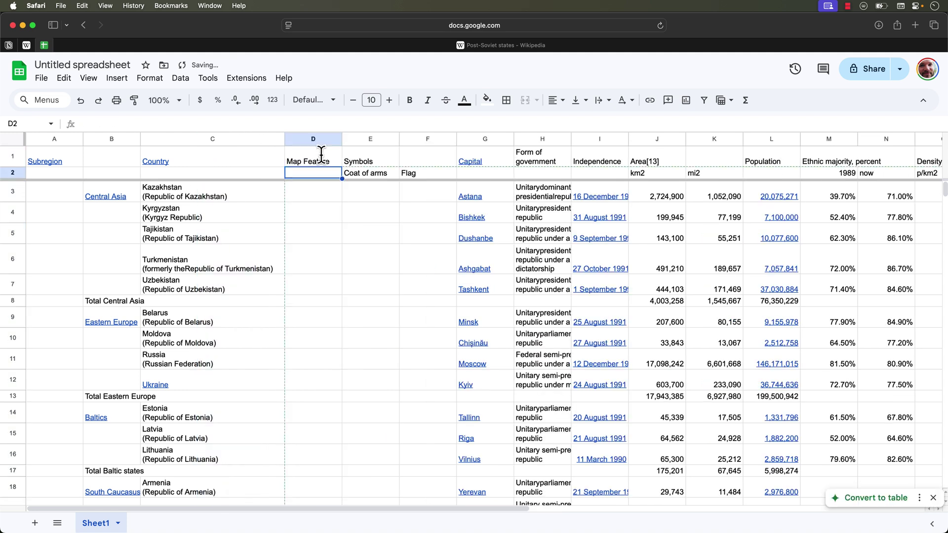
- Insert checkboxes in the Map Feature column below the frozen header rows, in range D3:D1000
left_click(310, 141)
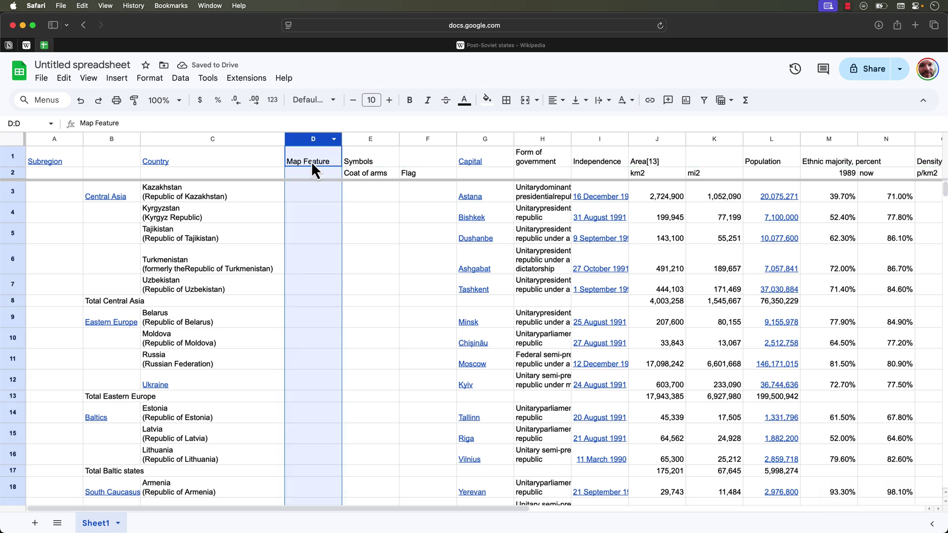
left_click(311, 162)
left_click(316, 143)
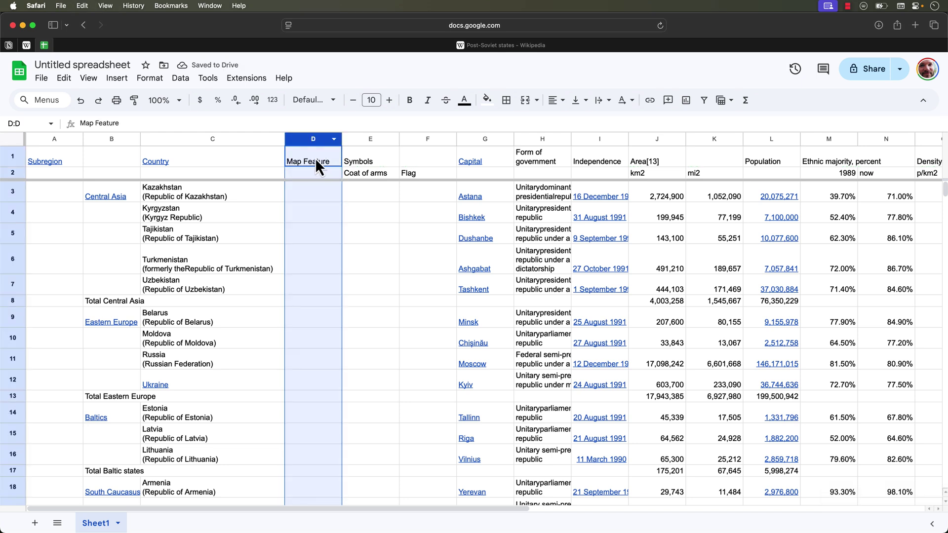
left_click(117, 78)
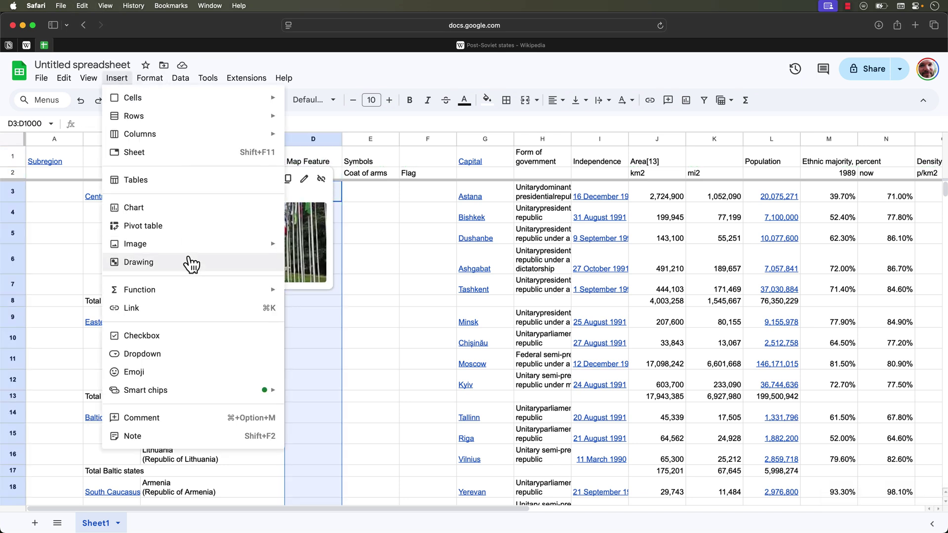
left_click(148, 336)
left_click(370, 241)
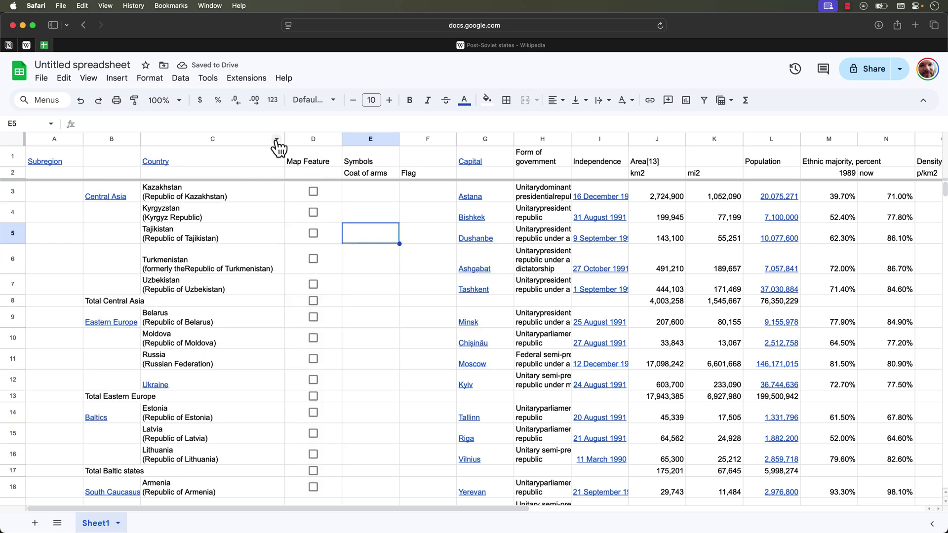
- Sort the sheet A to Z by the Country column
left_click(277, 140)
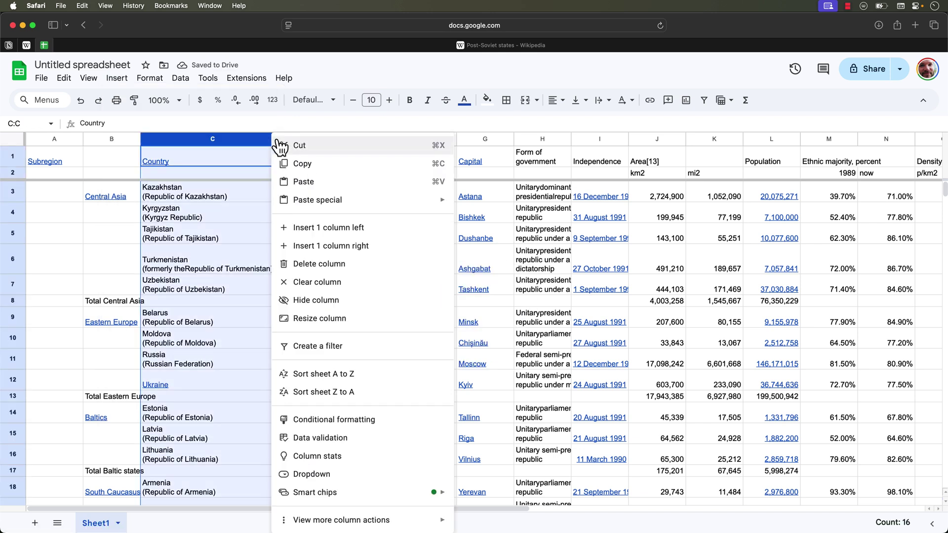
left_click(317, 373)
left_click(160, 189)
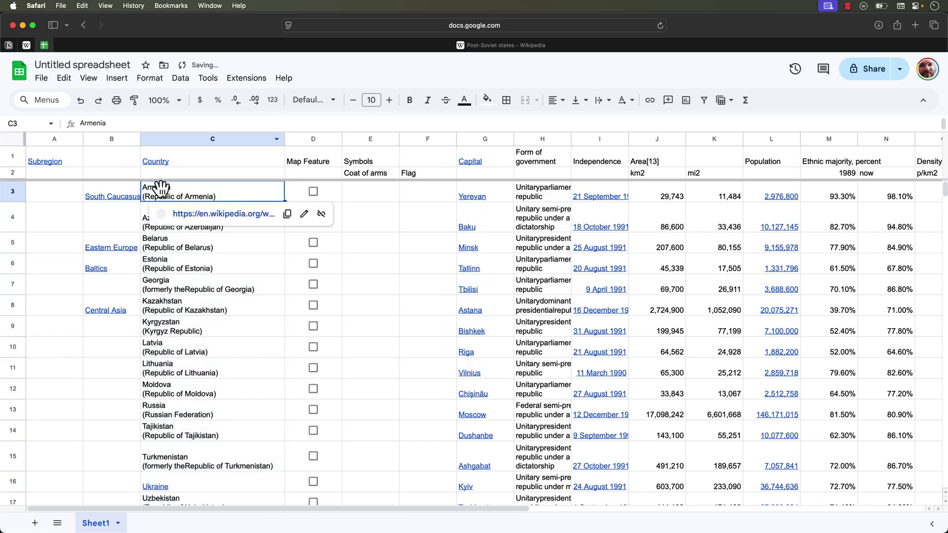
left_click(357, 245)
key("Up")
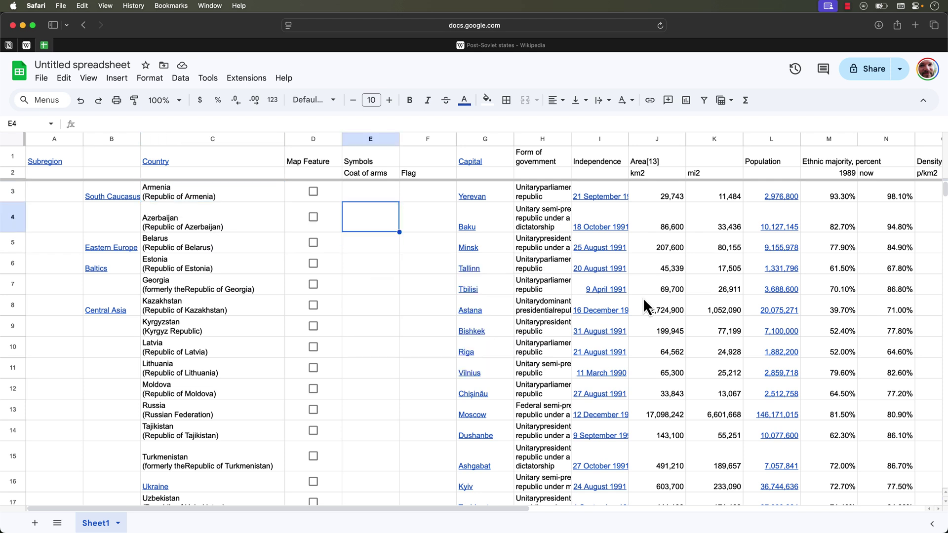
- Switch to After Effects, search GEOlayers 3 for "armenia" and add the Natural Earth sovereign country Armenia to the feature list
key("super+Tab")
key("super+Tab")
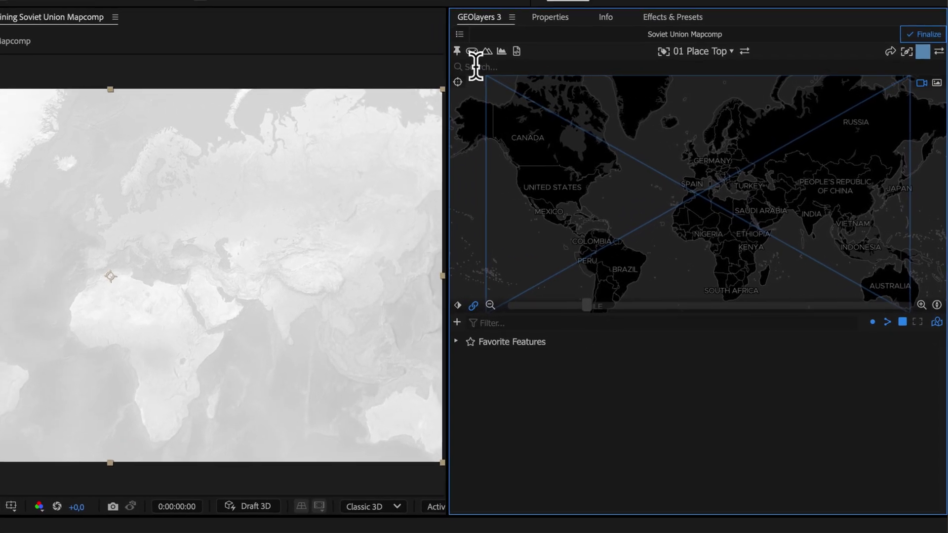
left_click(504, 66)
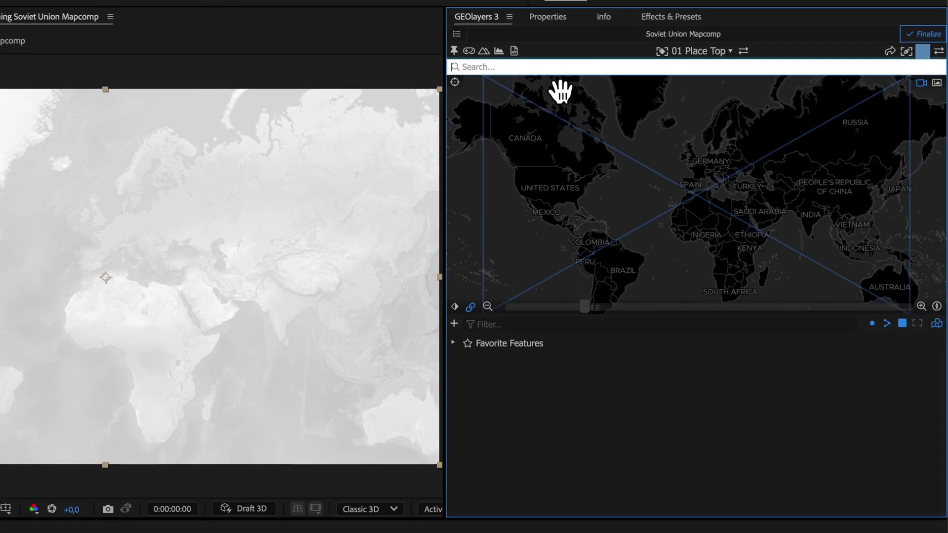
type("aremenia")
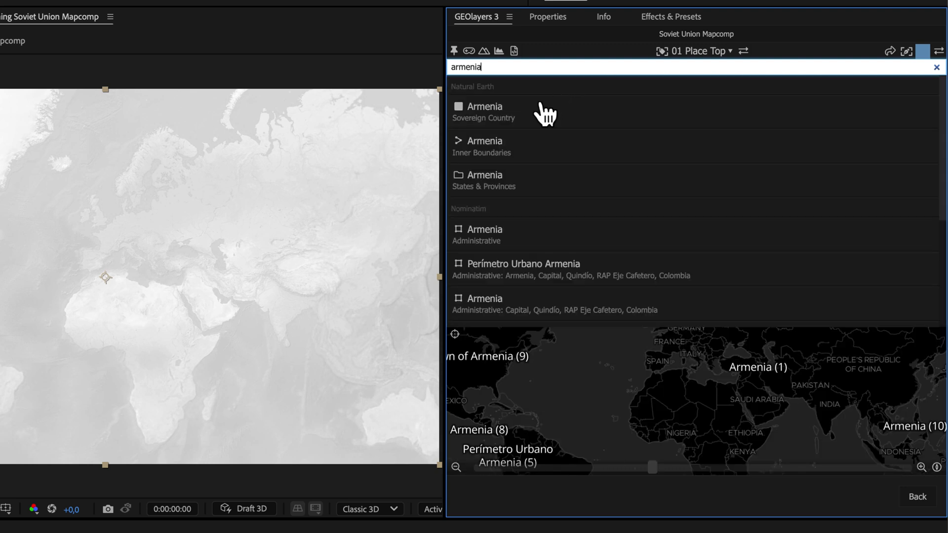
mouse_move(486, 123)
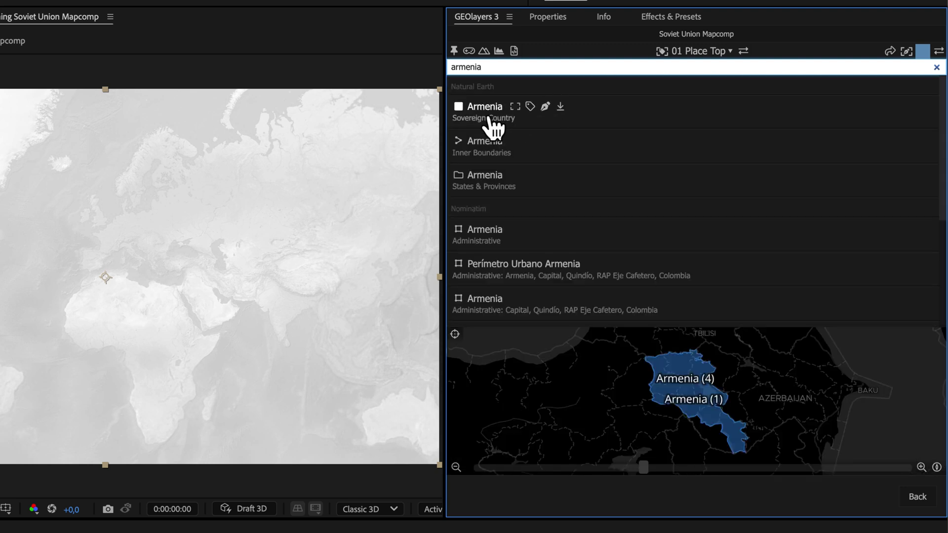
left_click(560, 107)
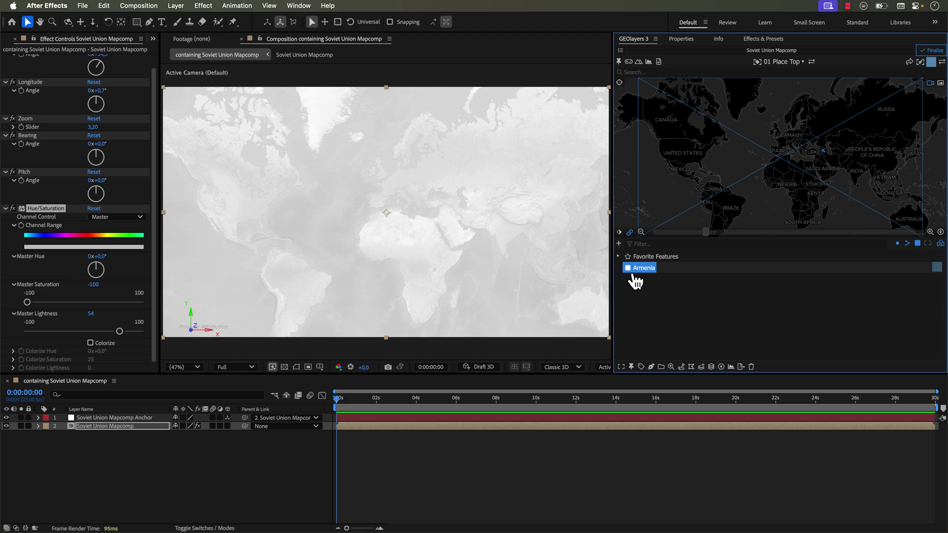
- Check the next country name in the spreadsheet and try searching the GEOlayers features for "azerbaj"
key("super+Tab")
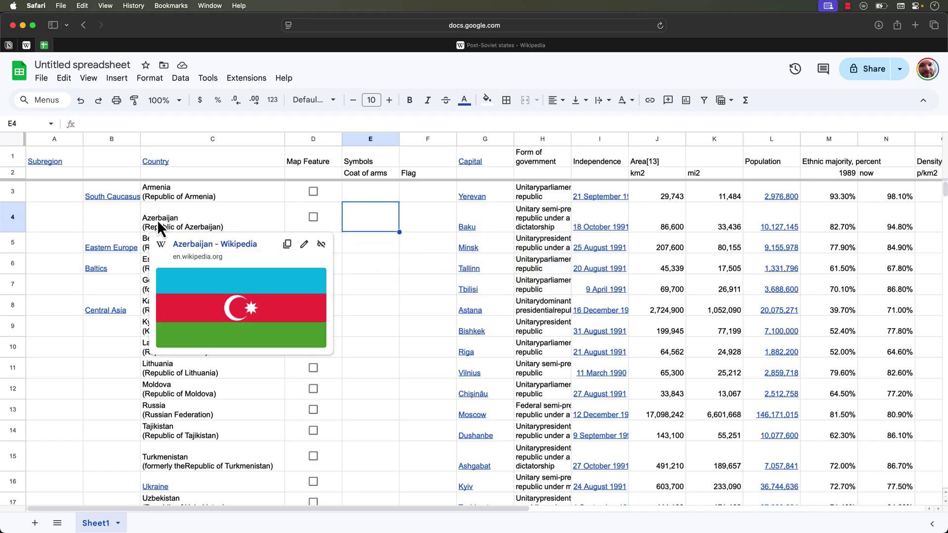
key("super+Tab")
left_click(674, 71)
type("azerba")
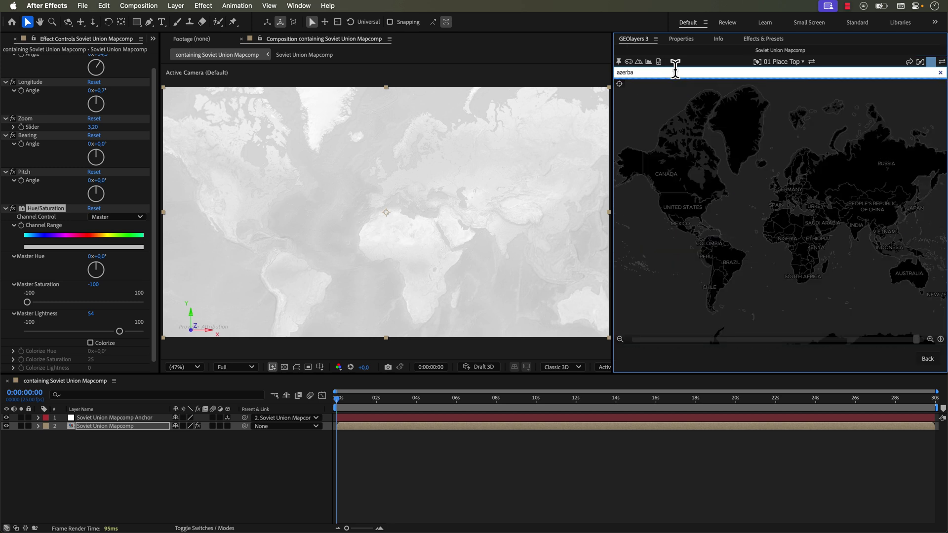
type("j")
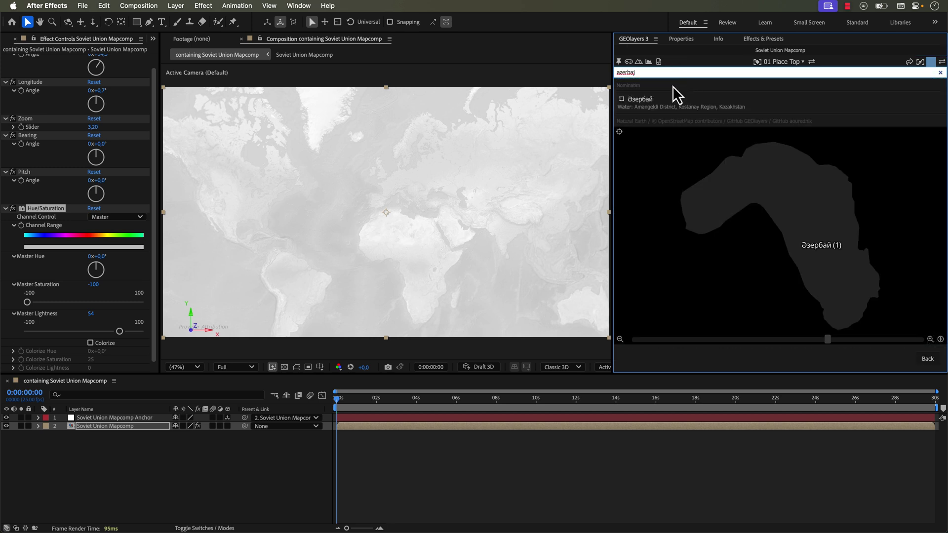
mouse_move(663, 111)
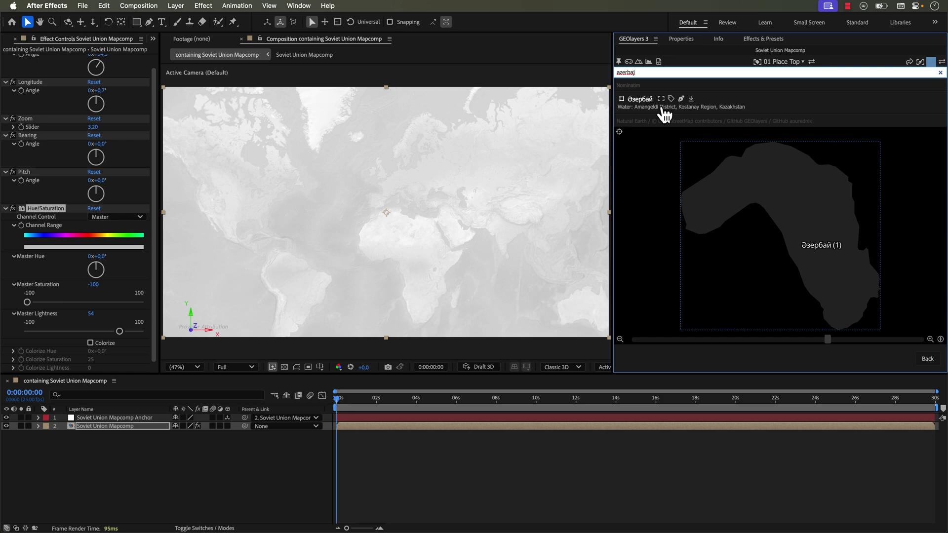
- Copy the name Azerbaijan from the spreadsheet, search GEOlayers 3 for it and add the sovereign country Azerbaijan to the feature list
key("super+Tab")
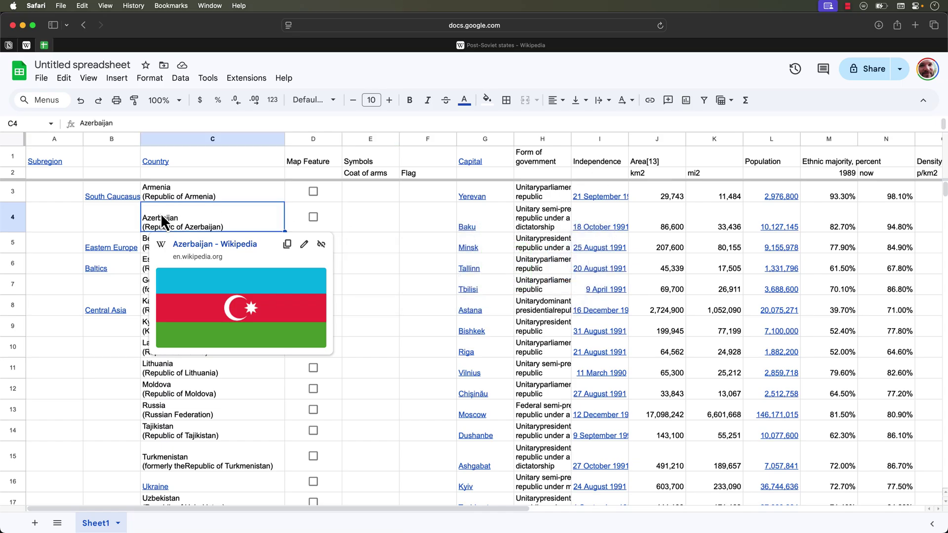
double_click(161, 214)
key("super+a")
key("super+c")
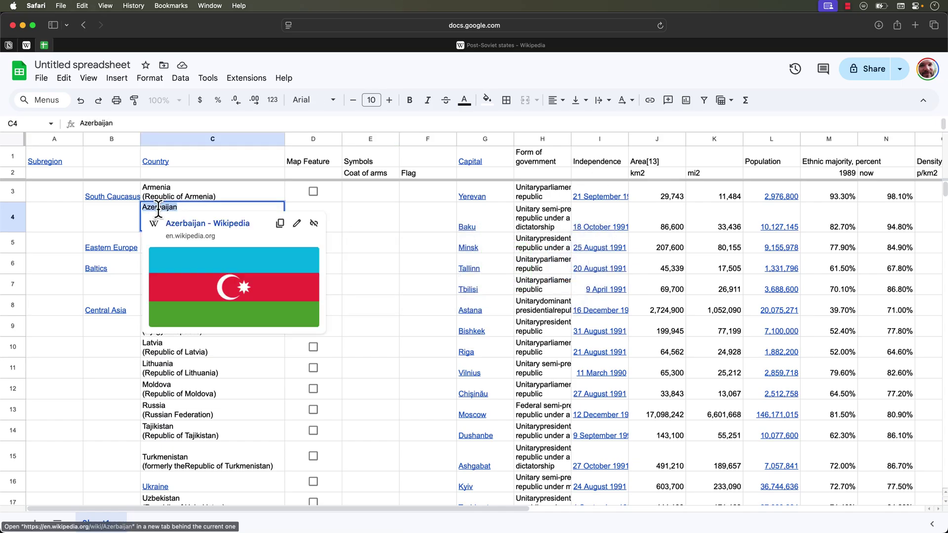
key("super+Tab")
key("super+v")
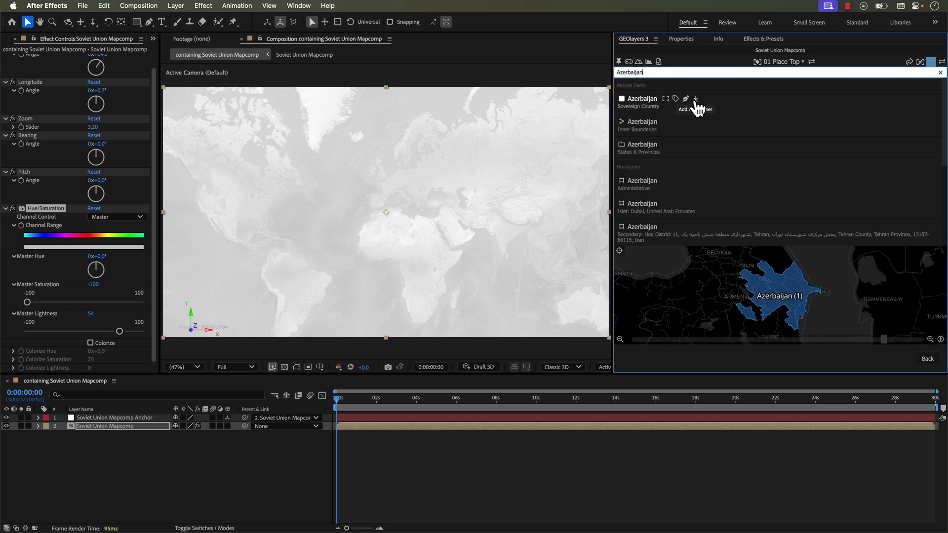
left_click(695, 100)
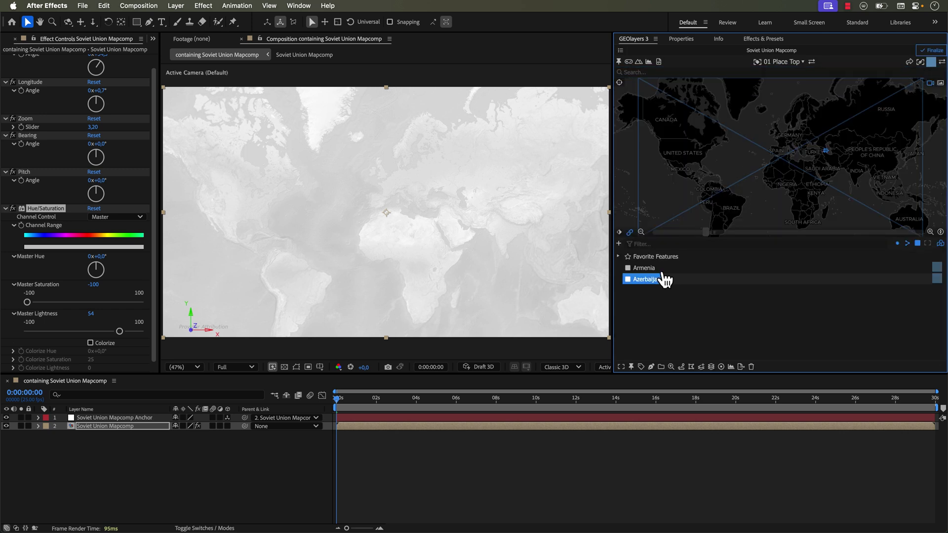
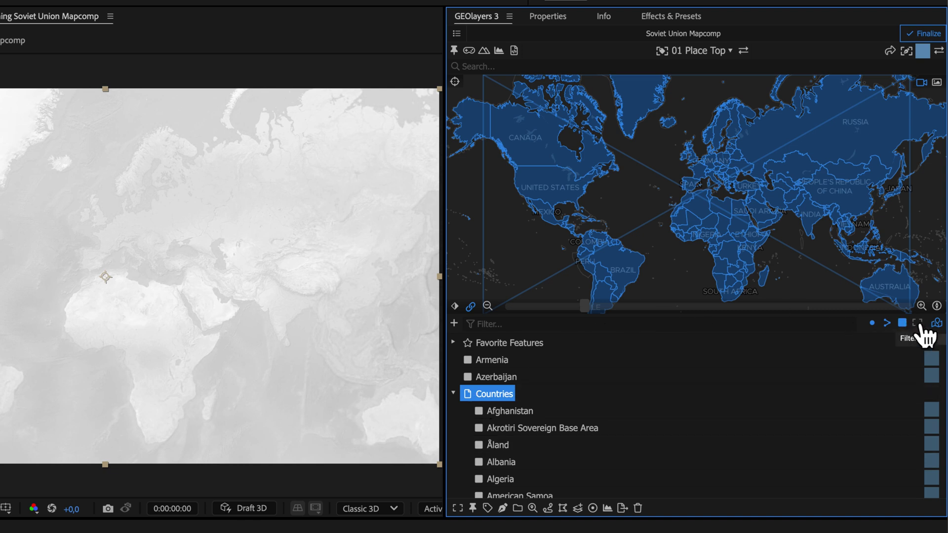
- Move Belarus, Estonia, Latvia, Lithuania and Russia out of the Countries collection to the top level, and turn off the visible-area feature filter
scroll(756, 163, "up", 5)
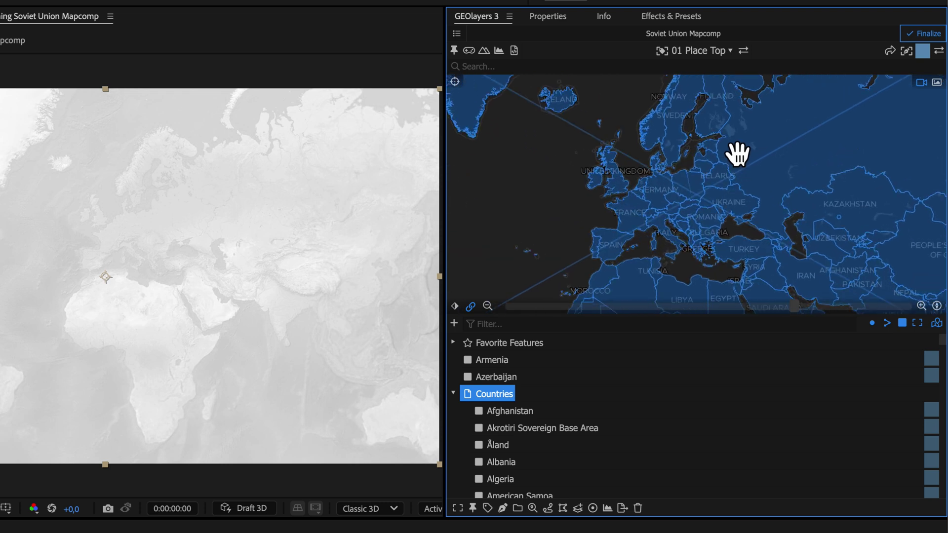
scroll(733, 157, "up", 5)
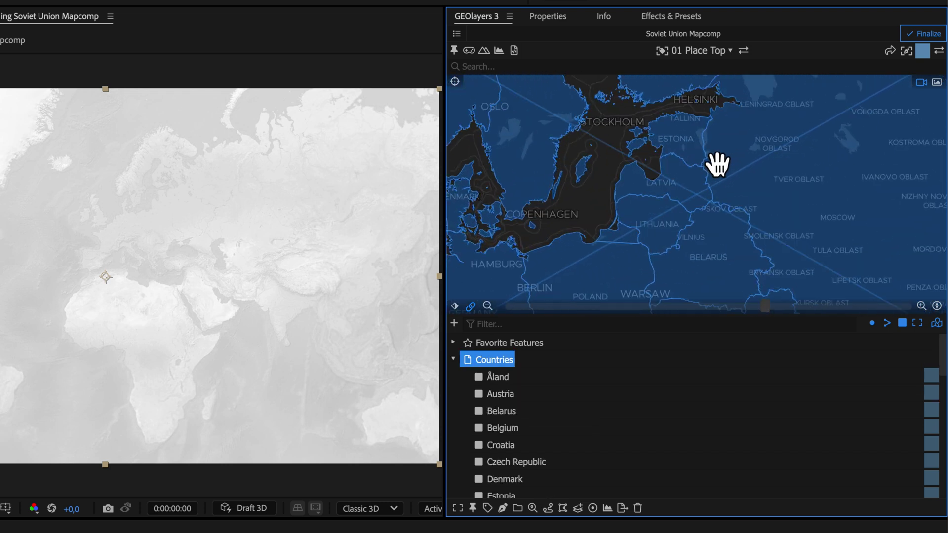
scroll(716, 164, "up", 3)
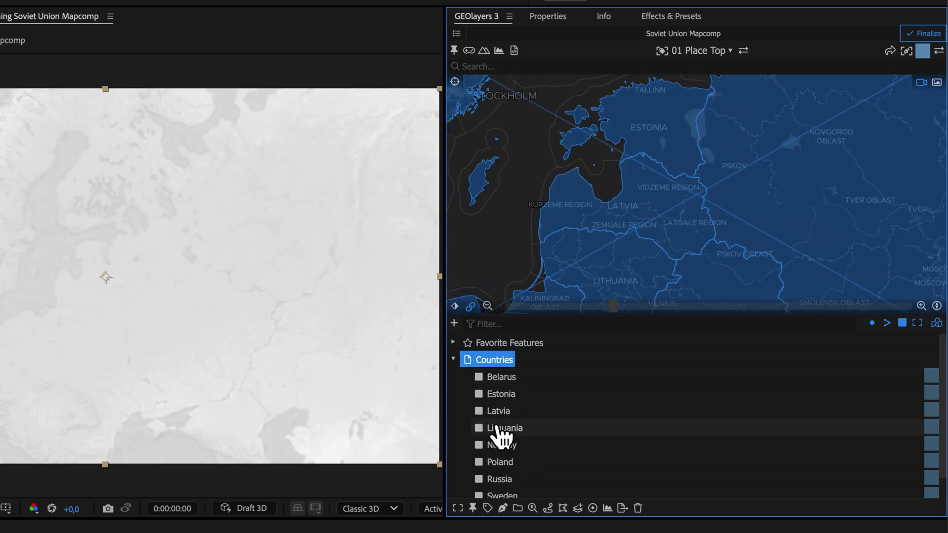
scroll(656, 169, "up", 1)
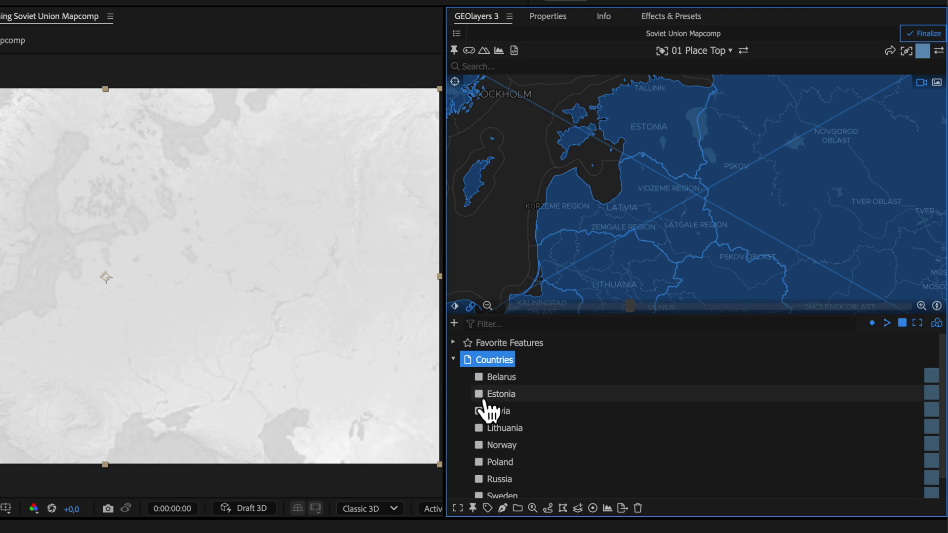
left_click(500, 379)
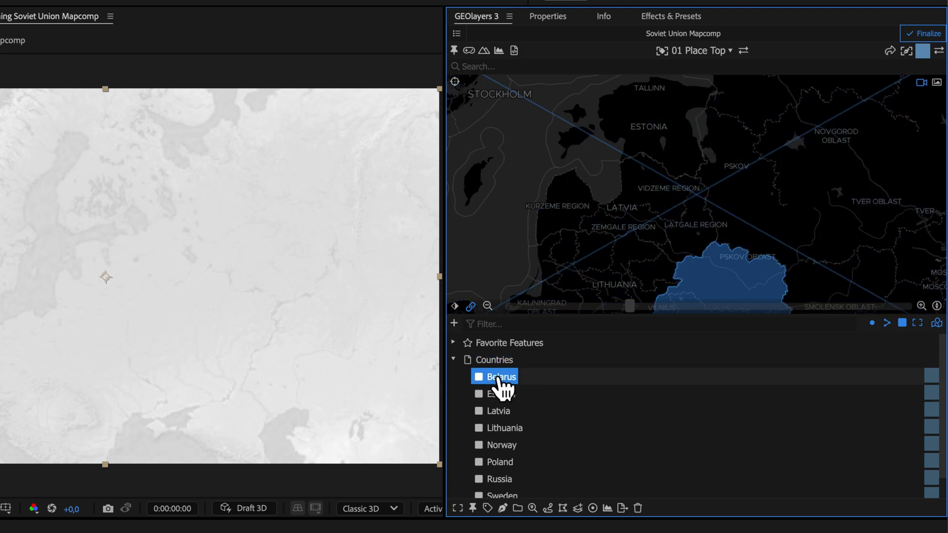
left_click(499, 397, "shift")
left_click(499, 410, "shift")
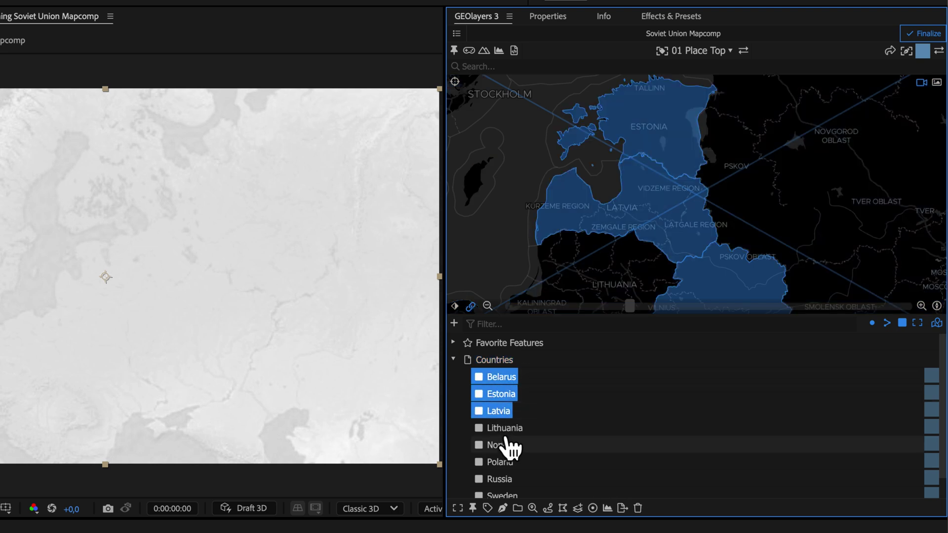
left_click(503, 427, "shift")
left_click(500, 480, "ctrl")
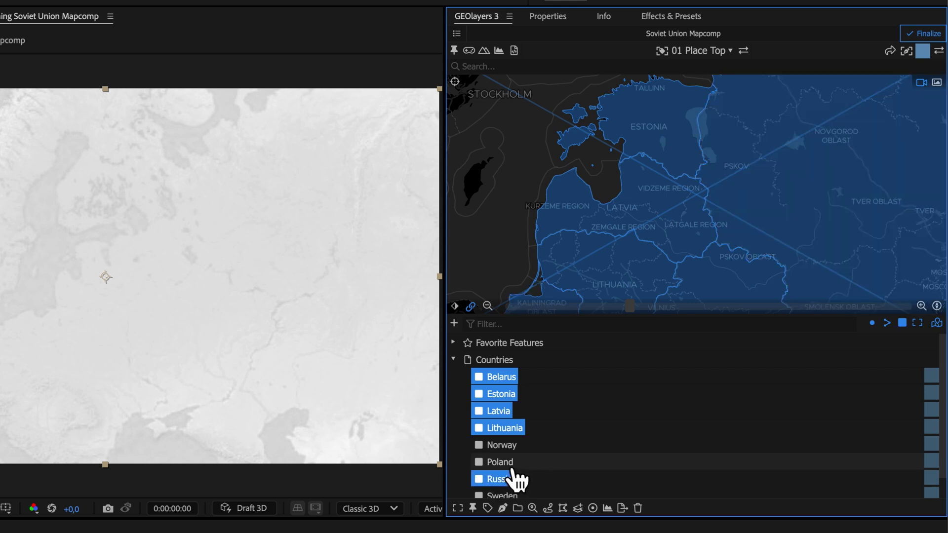
left_click_drag(500, 381, 496, 360)
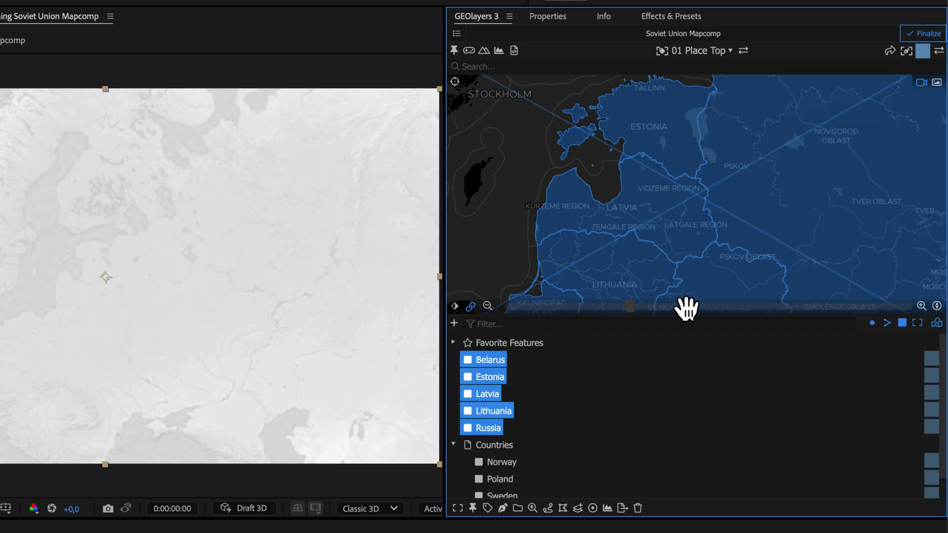
left_click(917, 323)
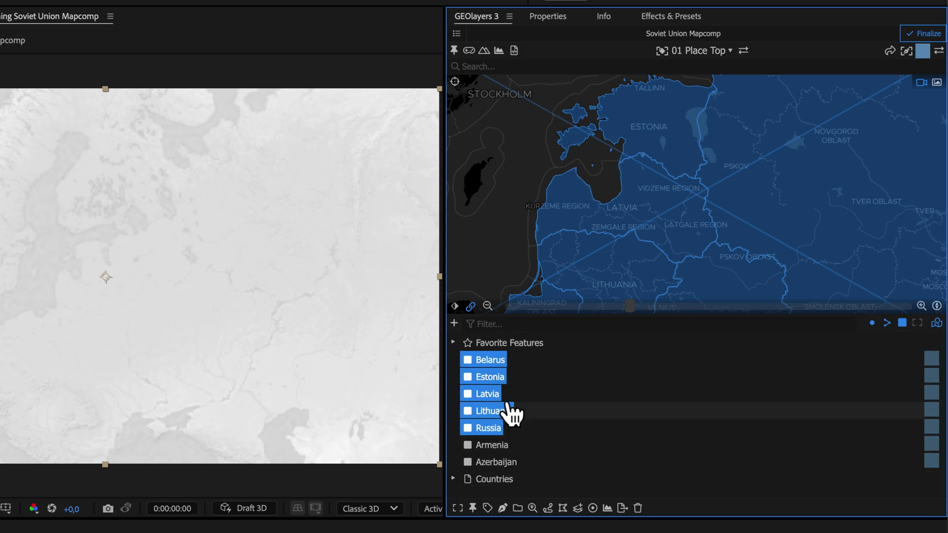
- Group the seven features from Belarus through Azerbaijan into a new feature collection named "Post Soviet States"
left_click(496, 360)
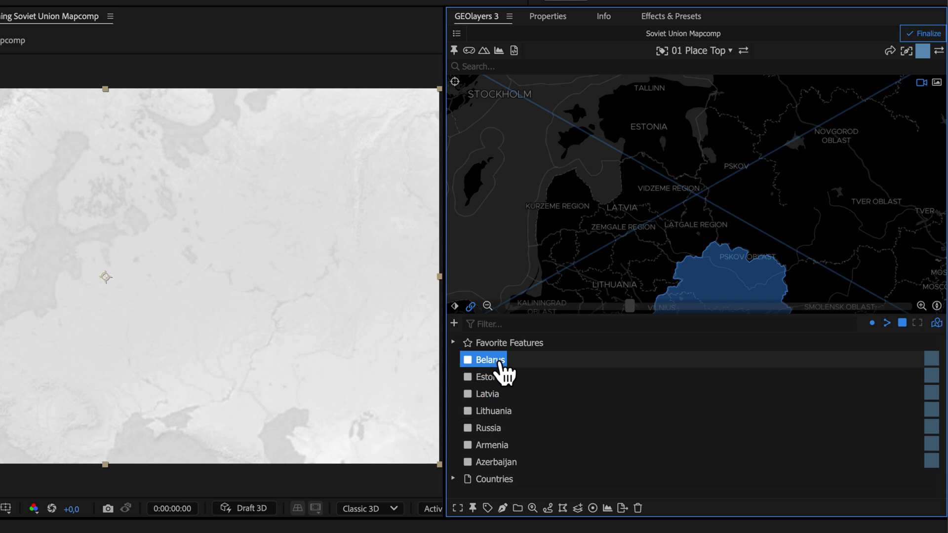
left_click(496, 463, "shift")
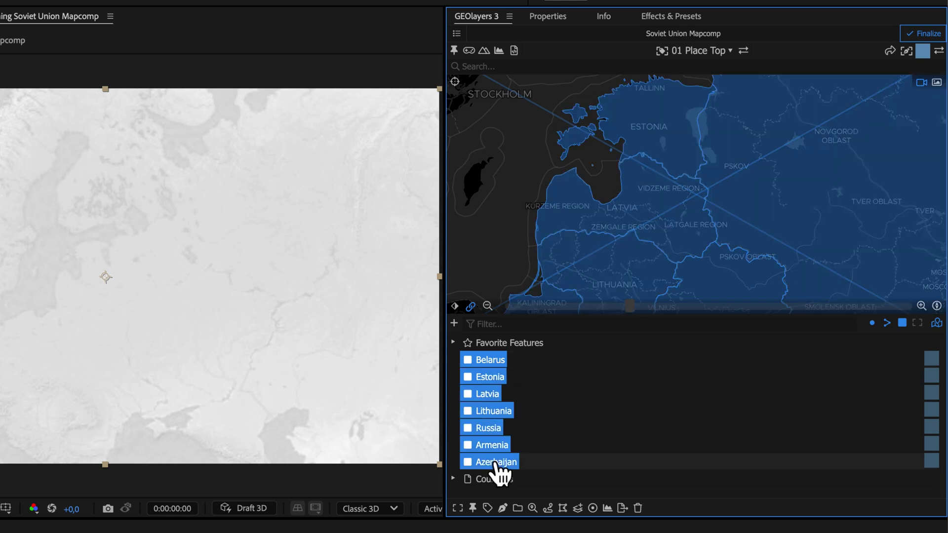
left_click(517, 508)
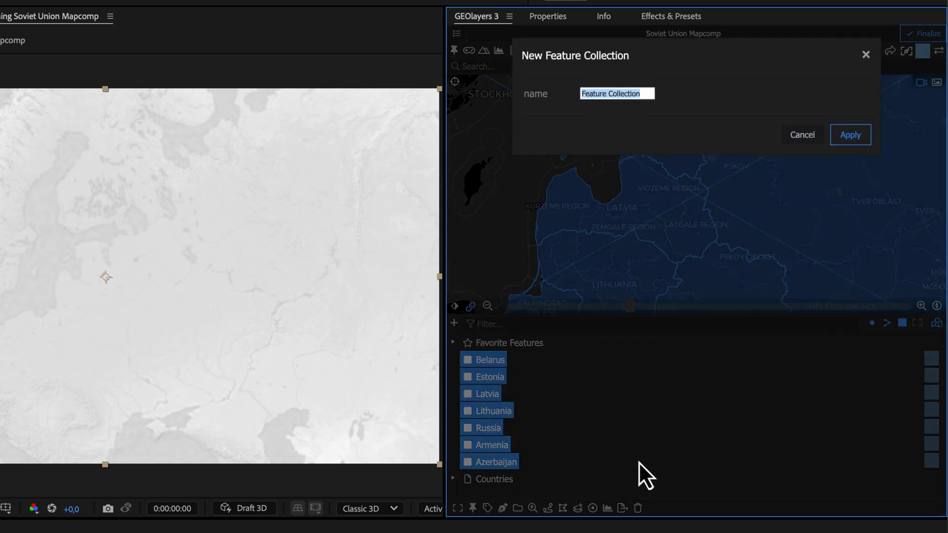
type("Post")
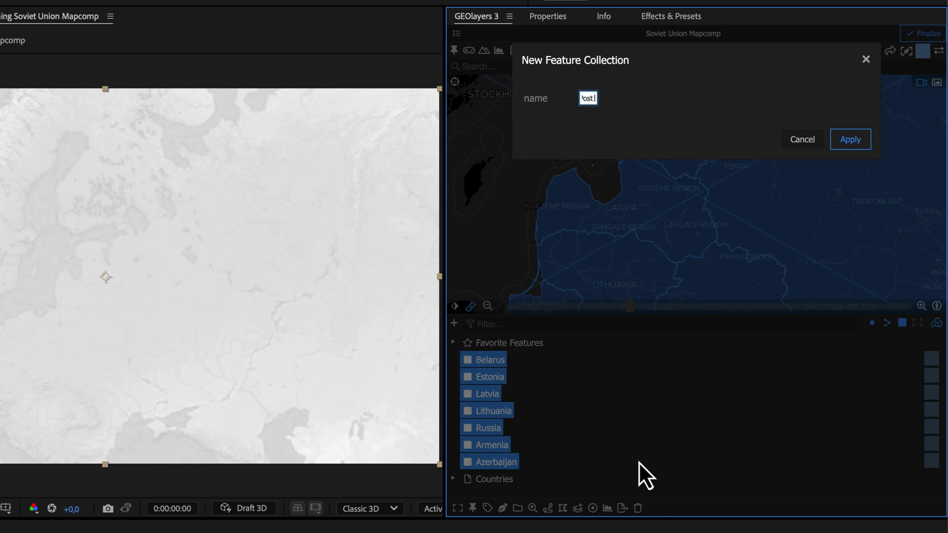
type(" Soviet States")
key("Return")
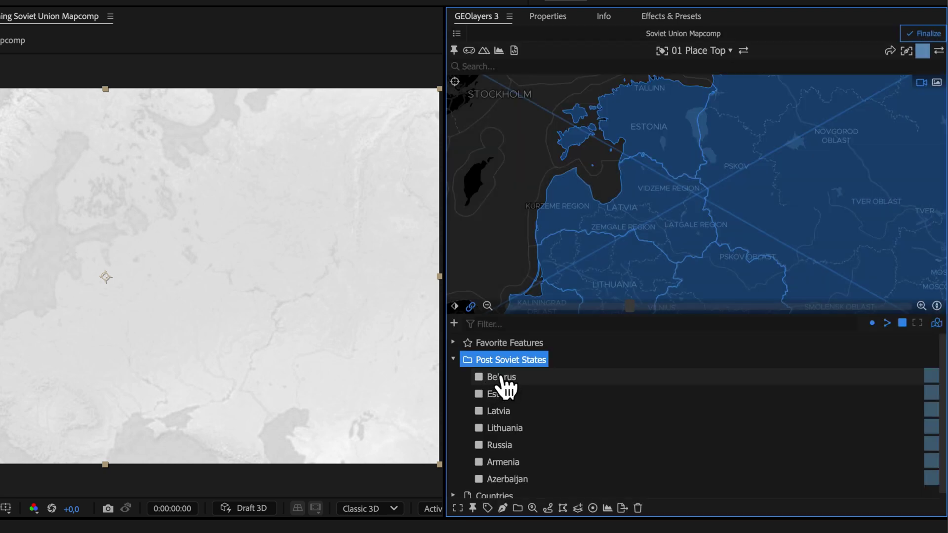
- Enable Sort Features by Name for the Post Soviet States collection and apply the change
left_click(533, 507)
left_click(498, 291)
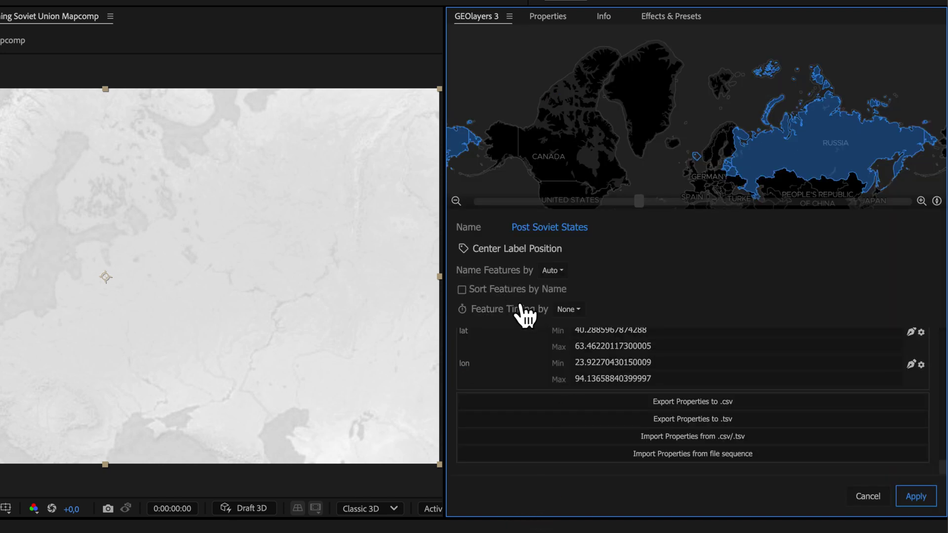
left_click(915, 496)
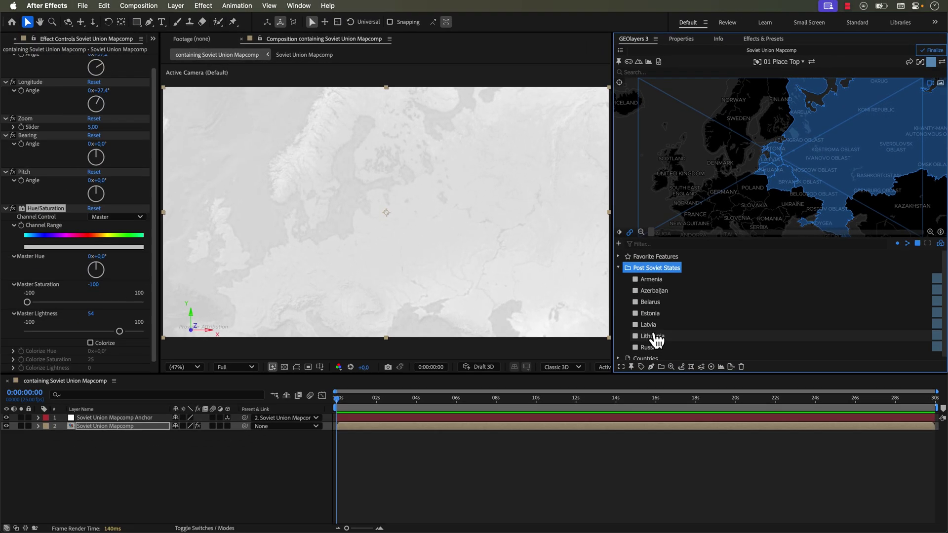
scroll(656, 340, "down", 1)
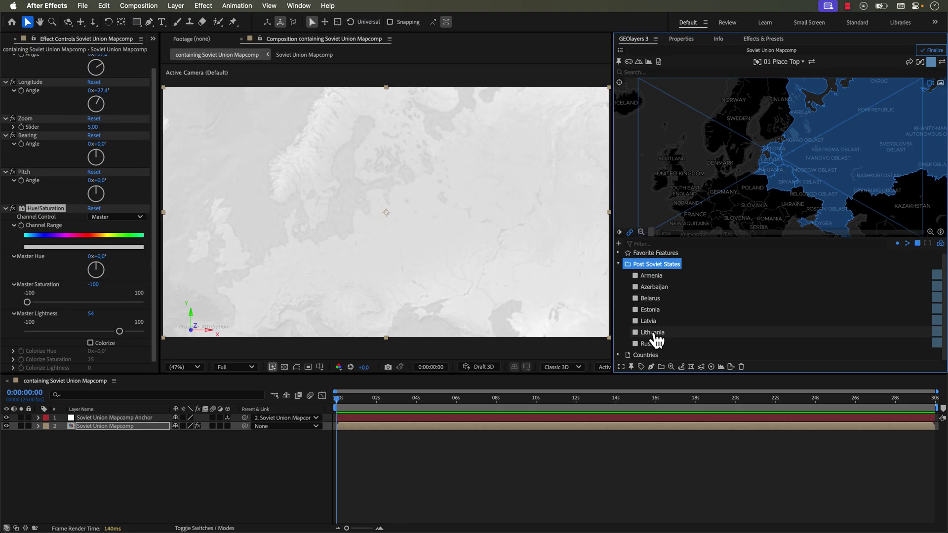
- Switch to the spreadsheet in Safari and tick Map Feature for Armenia, Azerbaijan, Belarus and Estonia
key("super+Tab")
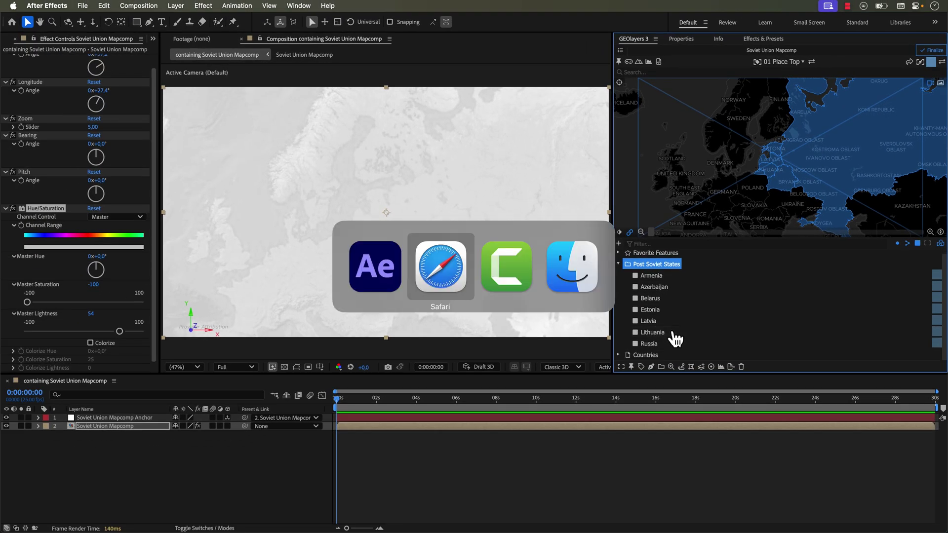
left_click(313, 191)
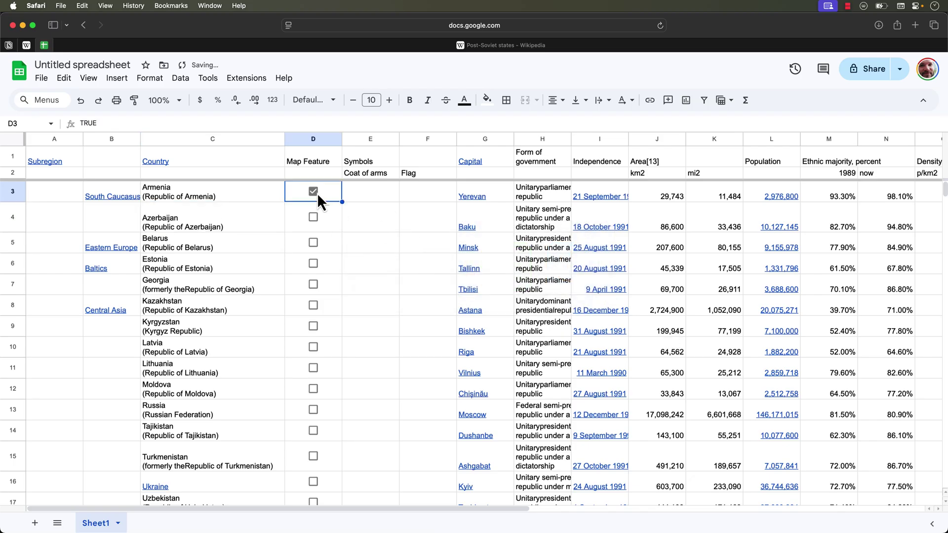
left_click(313, 217)
left_click(315, 243)
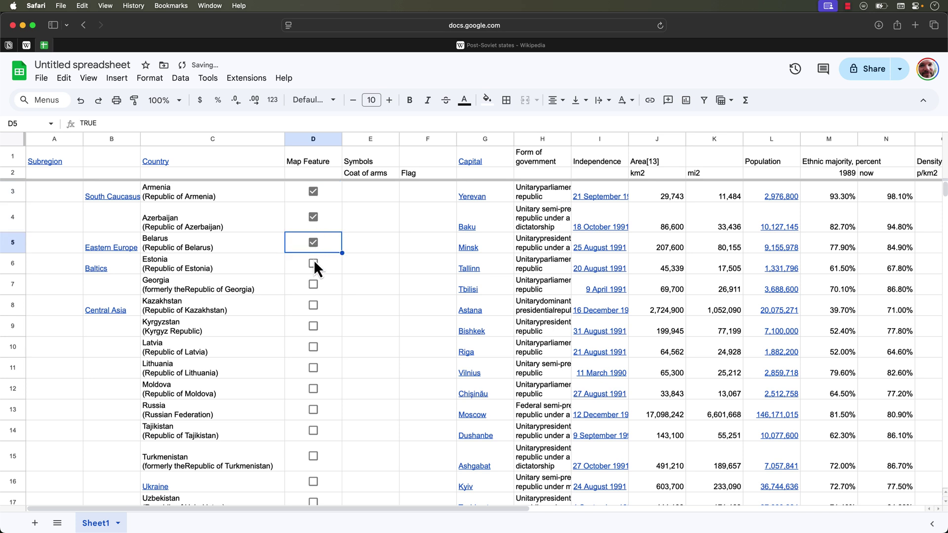
left_click(314, 262)
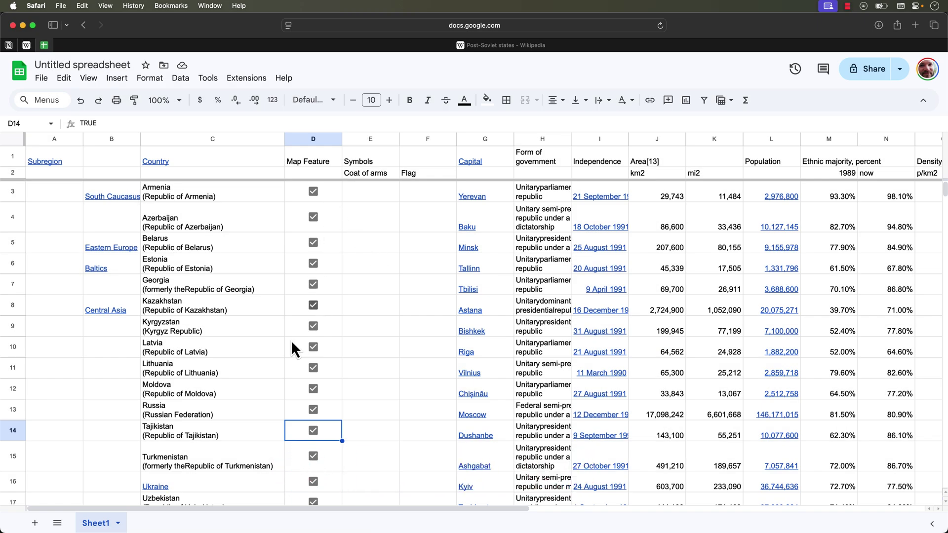
- Delete the Countries collection from the GEOlayers 3 feature list, keeping the Post Soviet States collection expanded
scroll(250, 359, "down", 2)
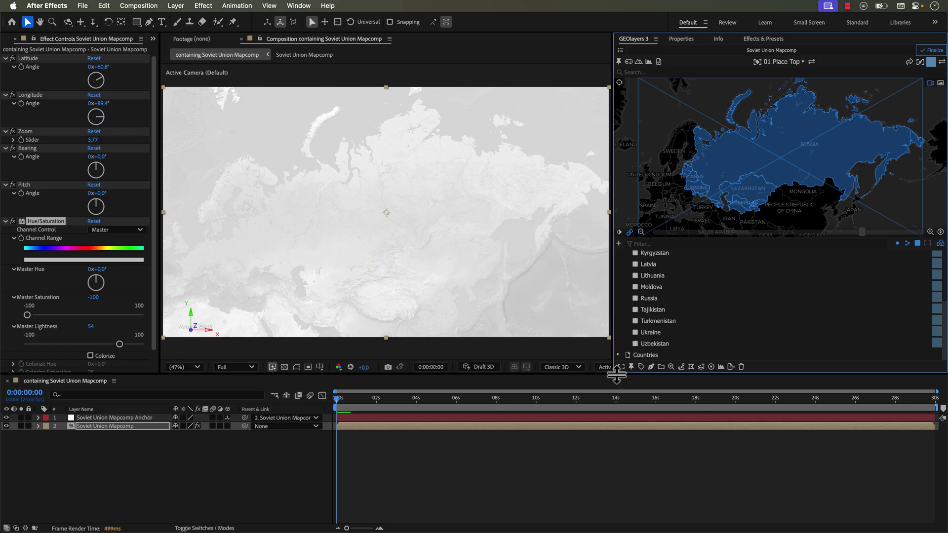
scroll(666, 312, "up", 2)
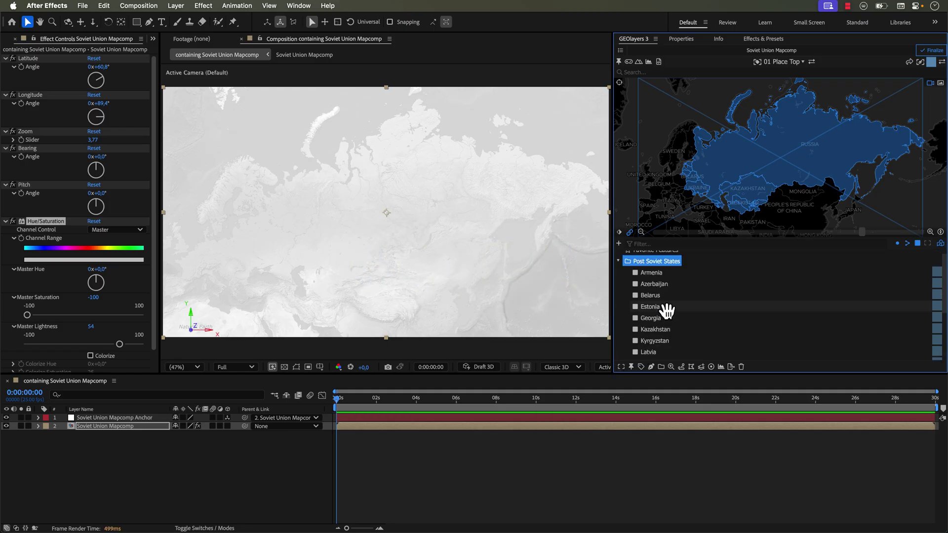
scroll(660, 313, "down", 2)
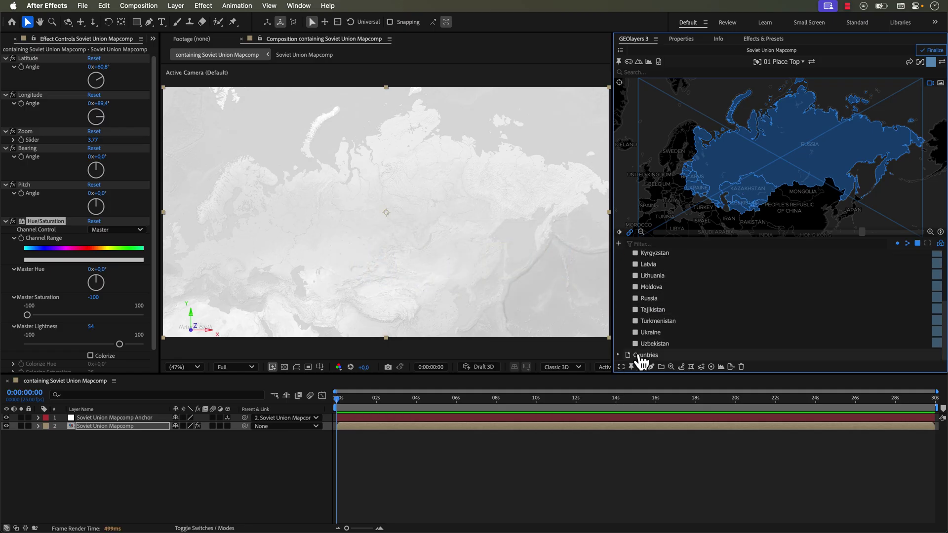
left_click(666, 356)
left_click(741, 367)
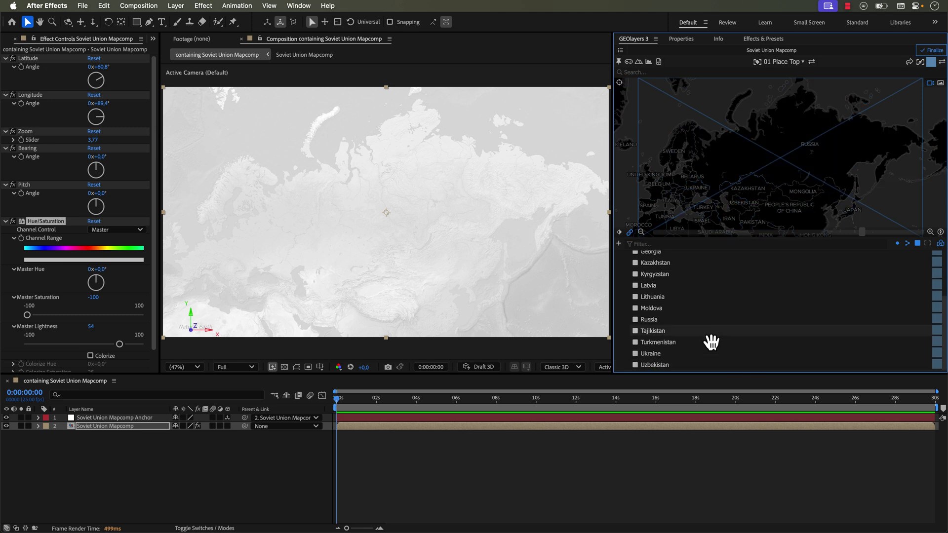
left_click(632, 270)
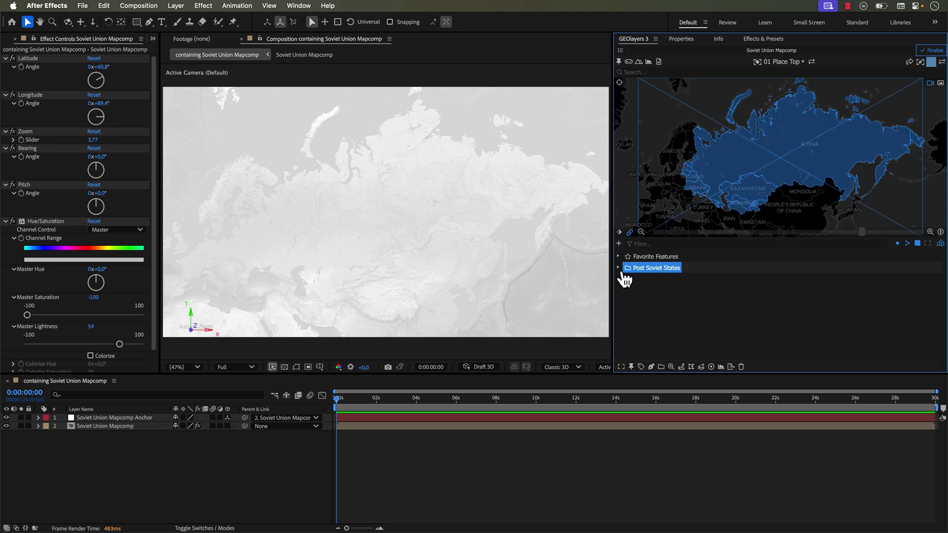
left_click(618, 268)
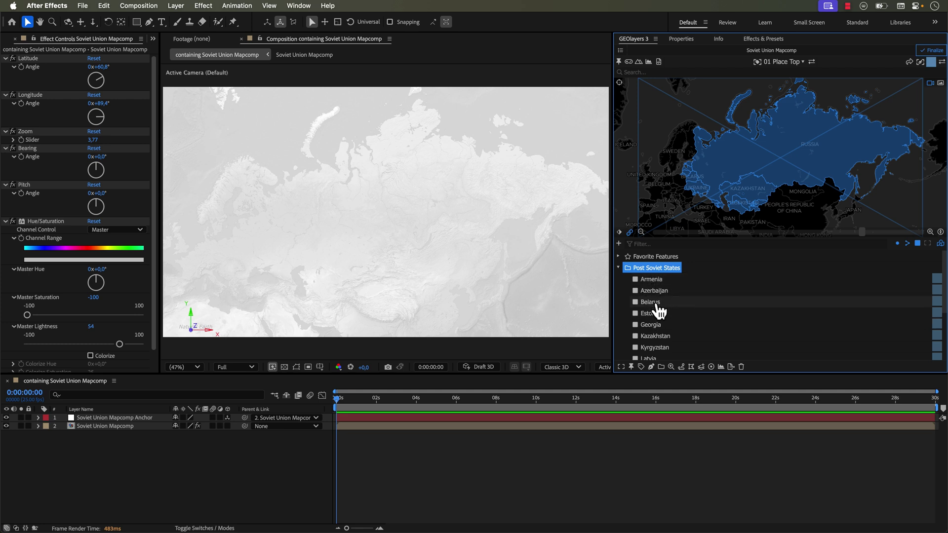
- Export the Post Soviet States collection's properties to "Post Soviet States Properties.csv" in Downloads and apply the collection changes
key("super+Tab")
key("super+Tab")
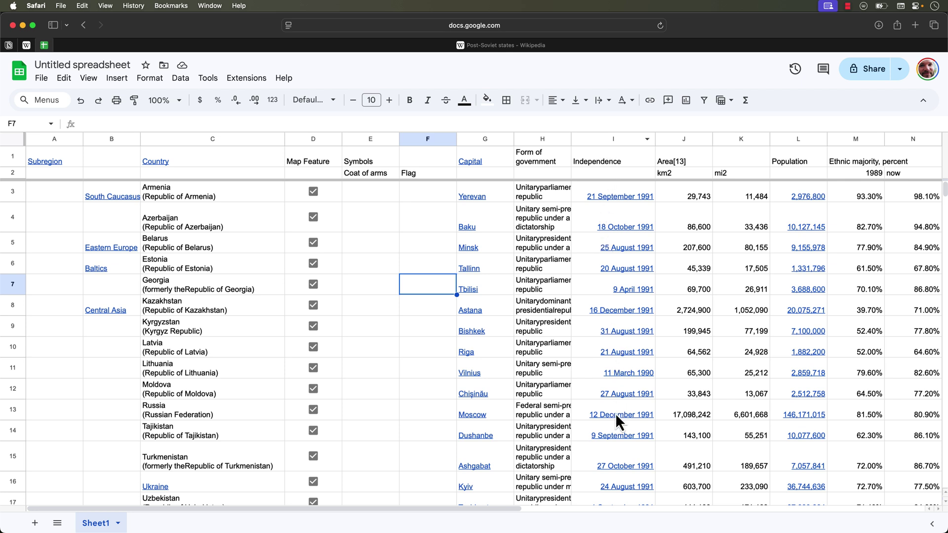
key("super+Tab")
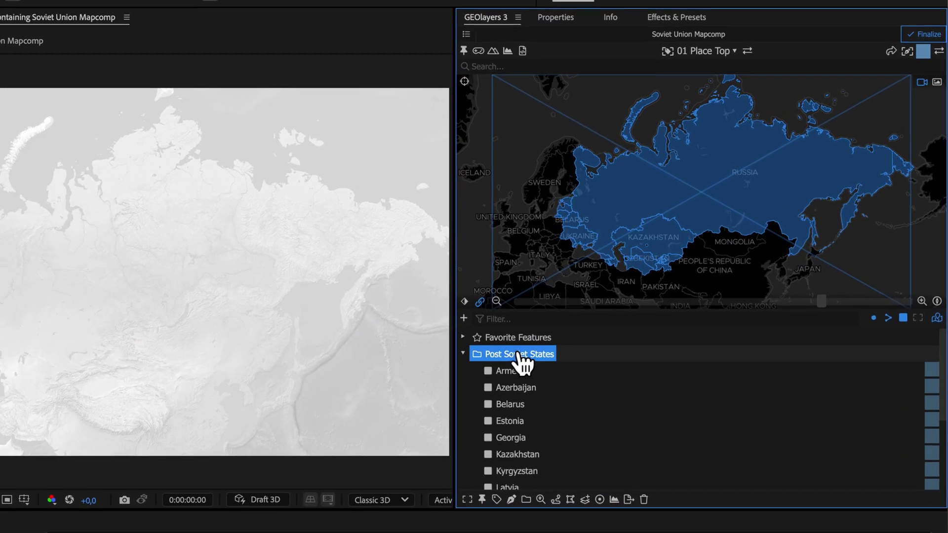
left_click(532, 507)
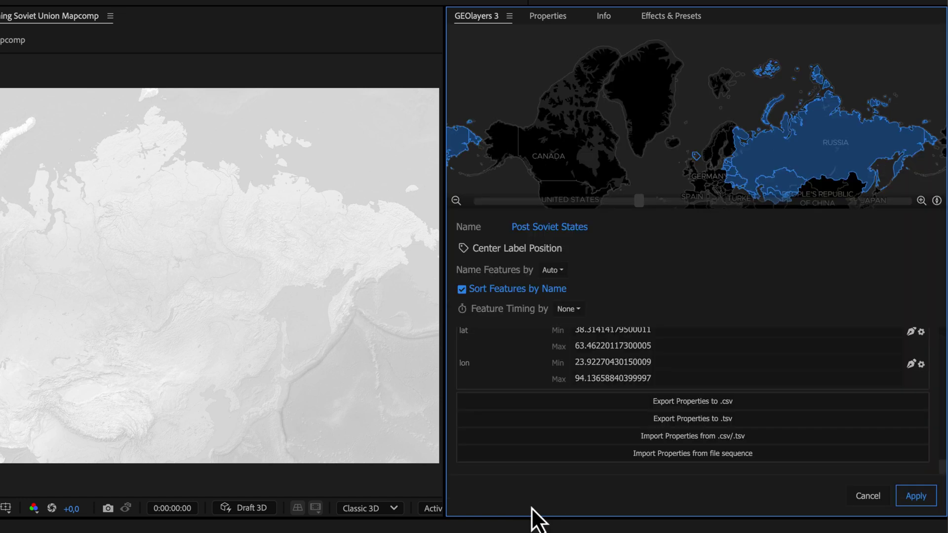
left_click(682, 402)
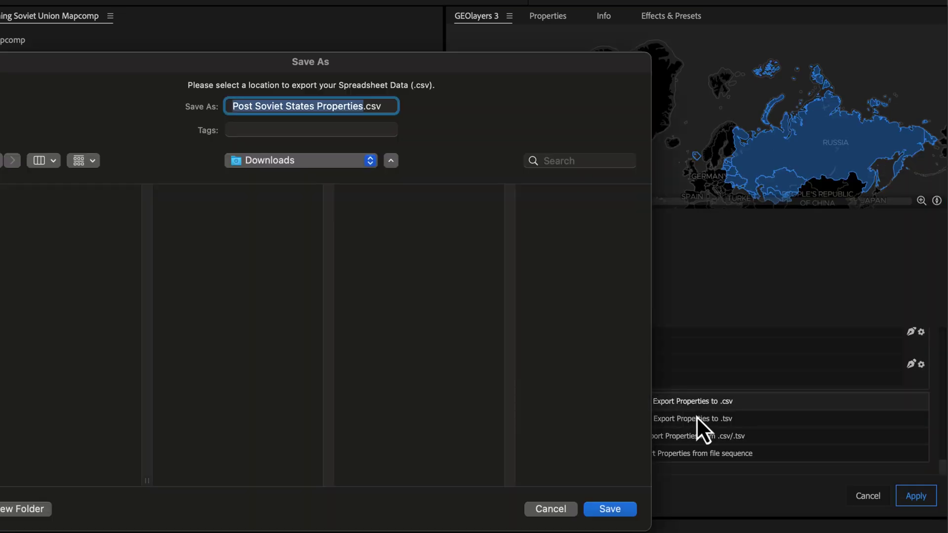
left_click(606, 511)
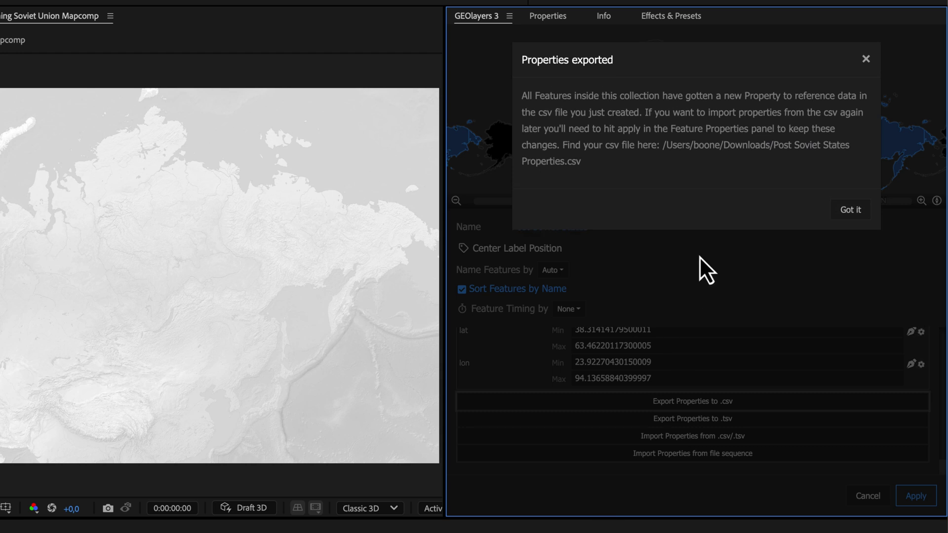
left_click(852, 212)
left_click(914, 497)
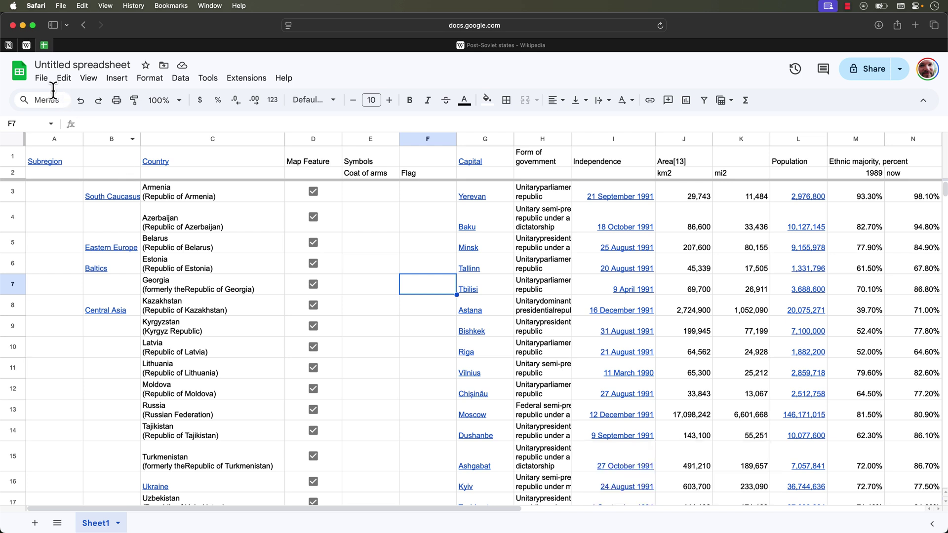
- Upload "Post Soviet States Properties.csv" from the Downloads folder to the spreadsheet's file import in Google Sheets
left_click(42, 78)
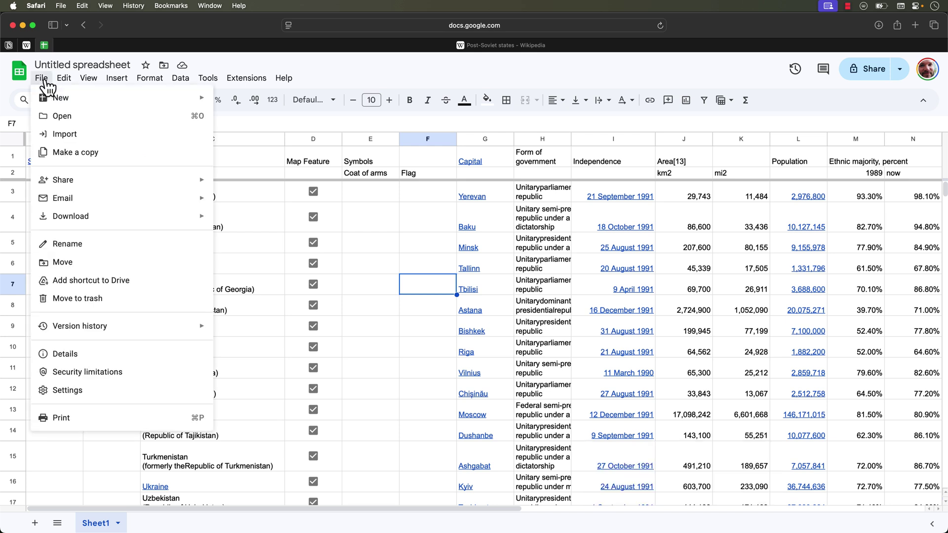
left_click(65, 134)
left_click(388, 171)
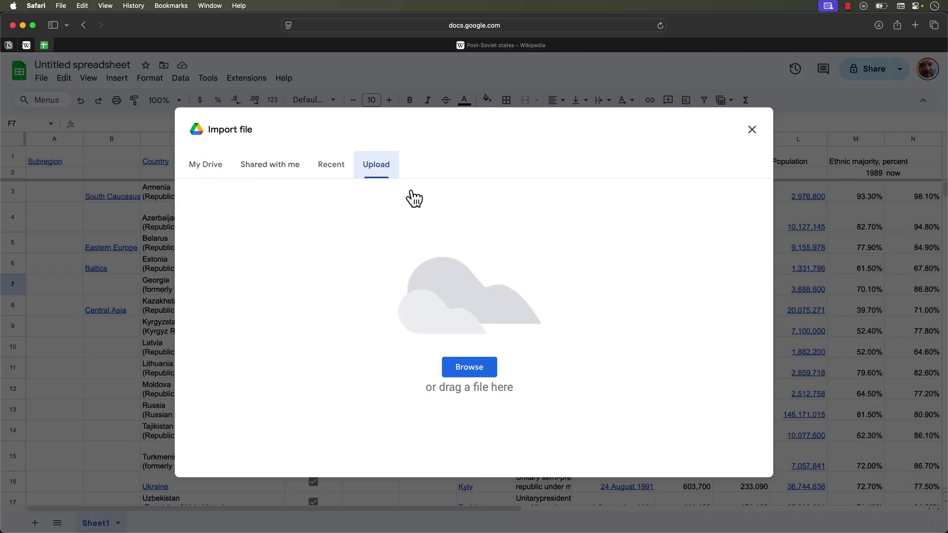
key("super+Tab")
key("super+Tab")
key("super+Tab")
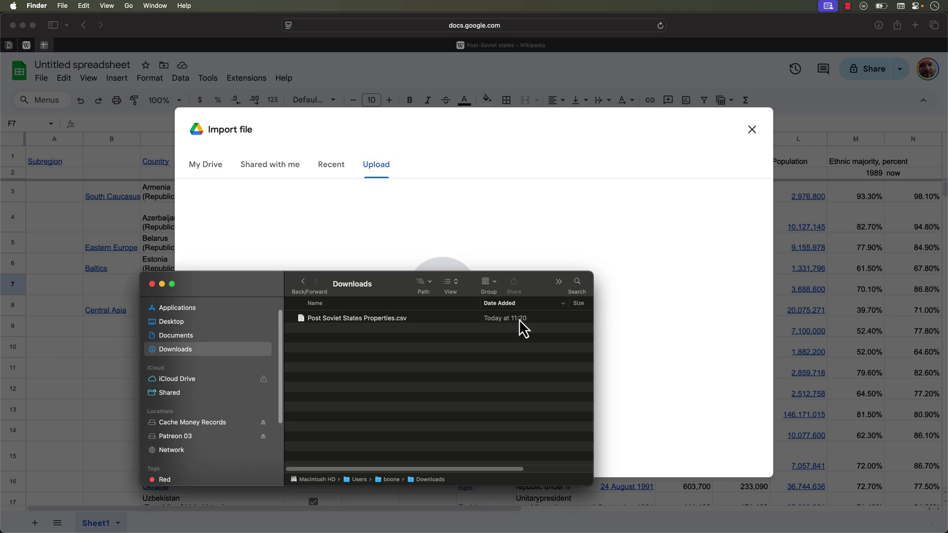
mouse_move(359, 295)
left_mouse_down()
mouse_move(132, 402)
mouse_move(354, 307)
left_mouse_up()
left_click(434, 381)
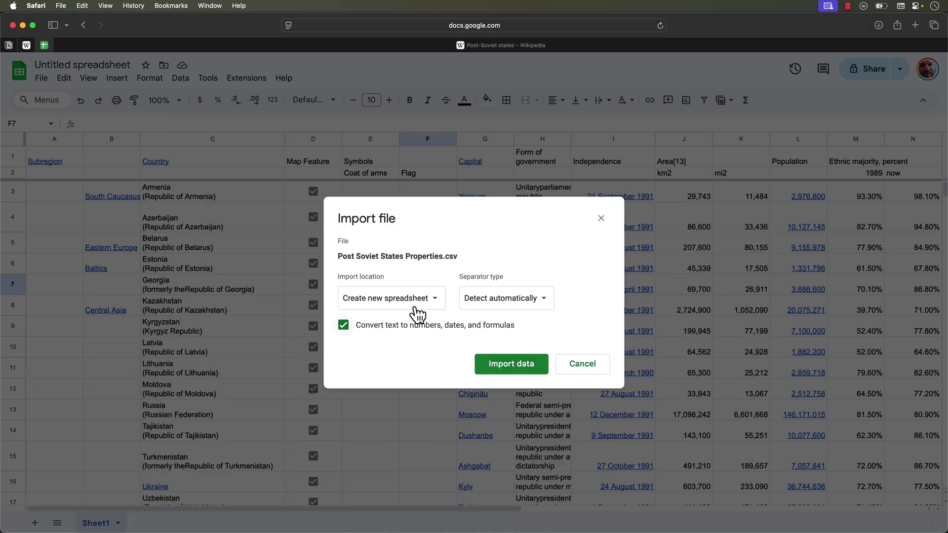
- Set the import location to "Insert new sheet(s)" and import the CSV data
left_click(417, 310)
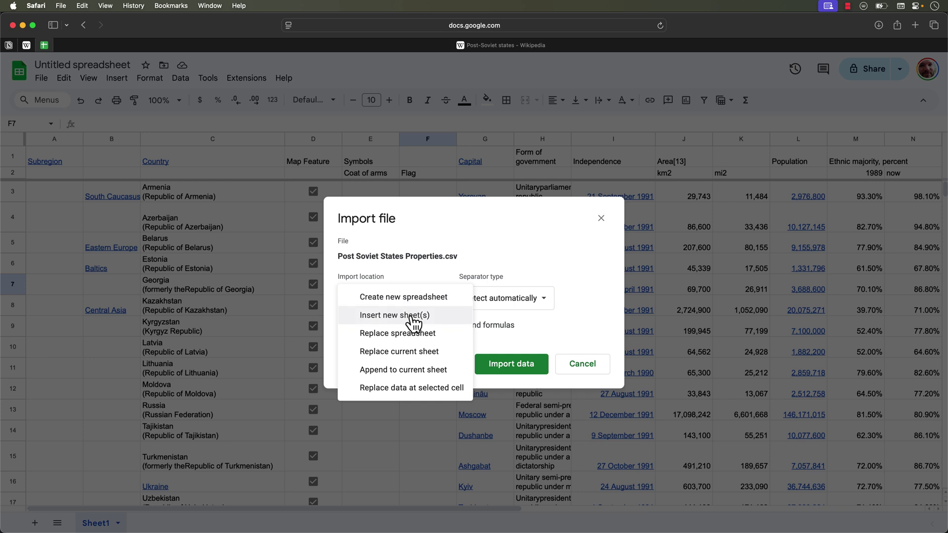
left_click(412, 318)
left_click(502, 366)
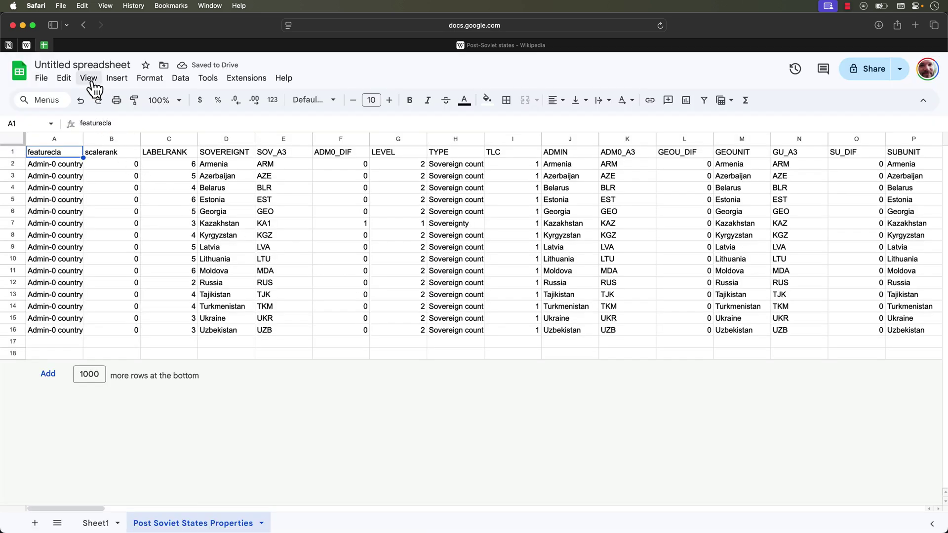
- Freeze the first row of the Post Soviet States Properties sheet
left_click(91, 79)
mouse_move(101, 116)
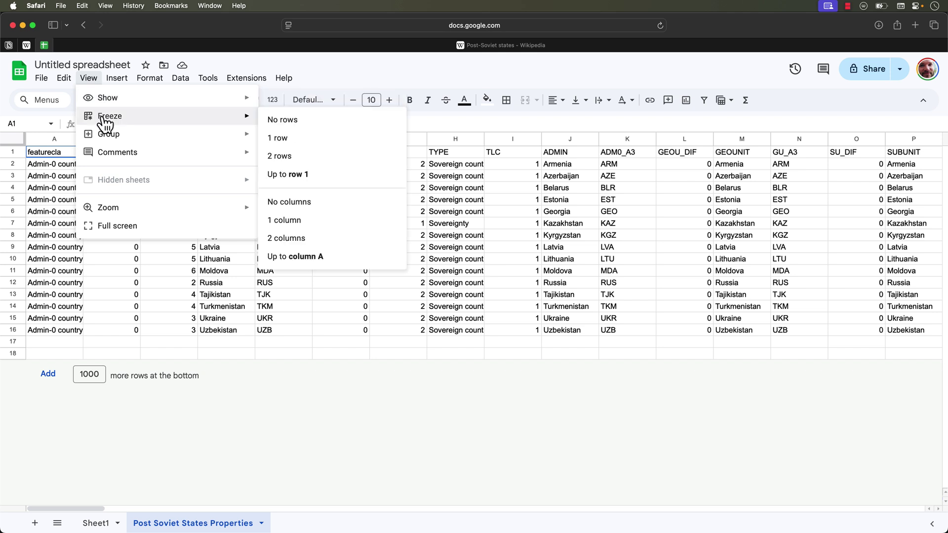
left_click(294, 139)
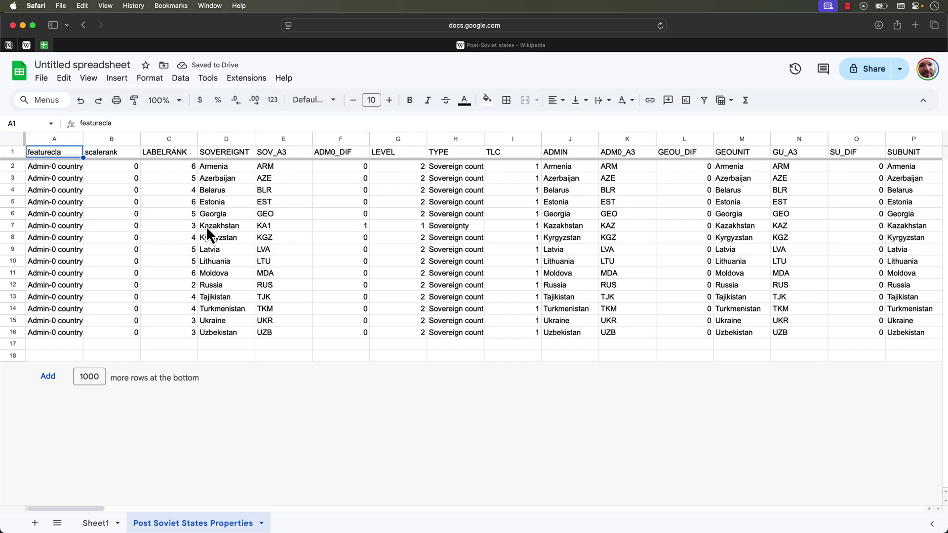
- Compare the countries with Sheet1, and insert a column headed "Independence" directly after SOVEREIGNT in the Post Soviet States Properties sheet
left_click(103, 523)
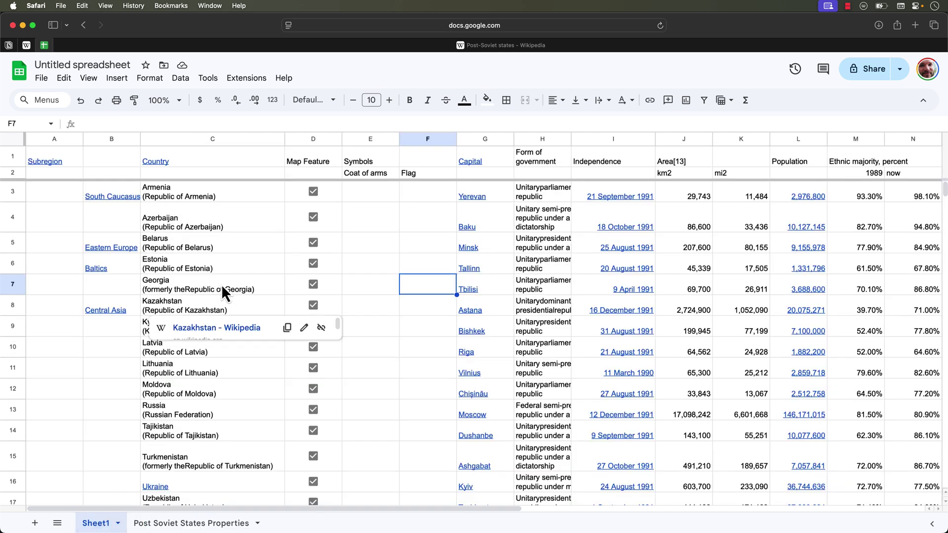
scroll(193, 232, "down", 1)
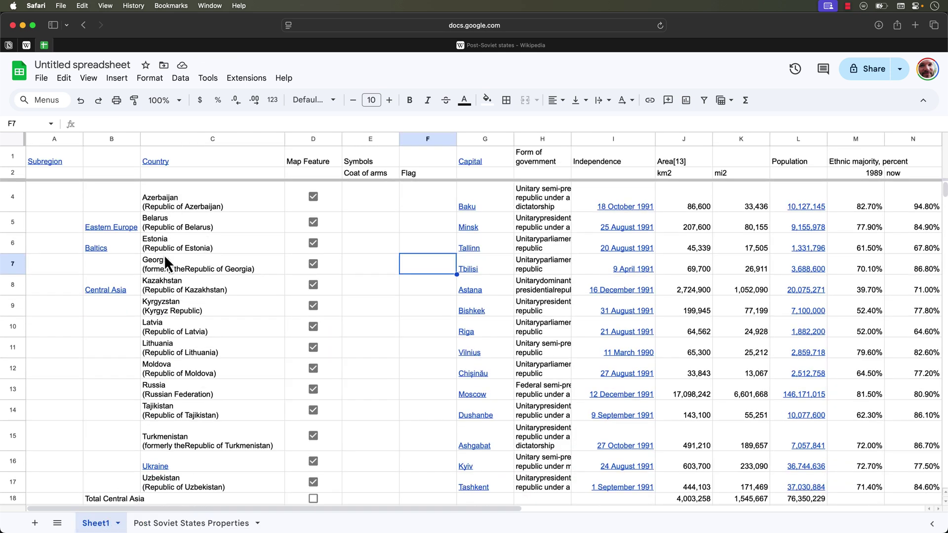
scroll(176, 398, "down", 5)
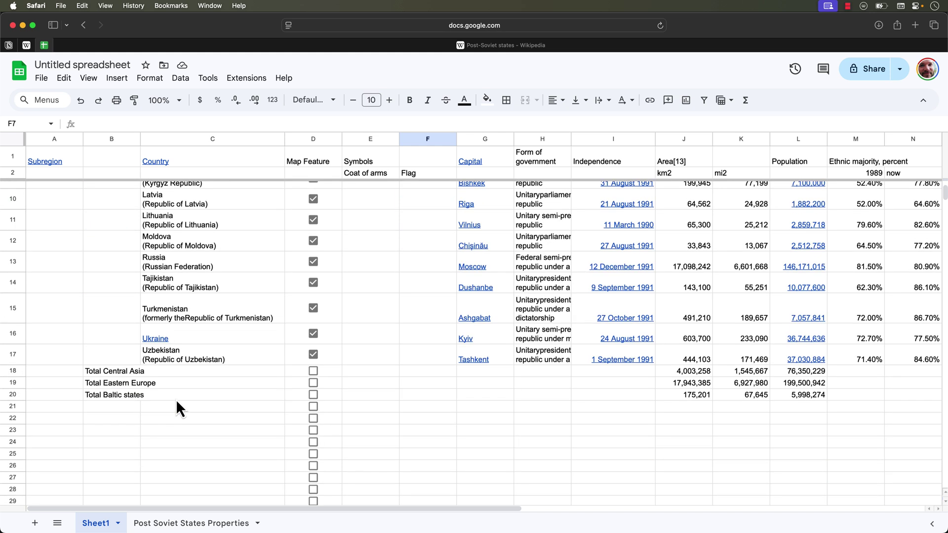
left_click(170, 528)
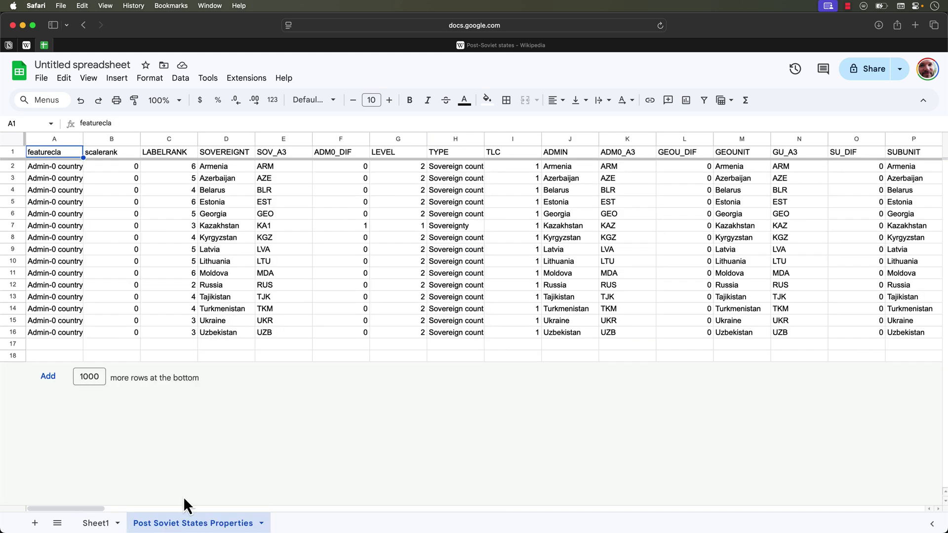
right_click(223, 140)
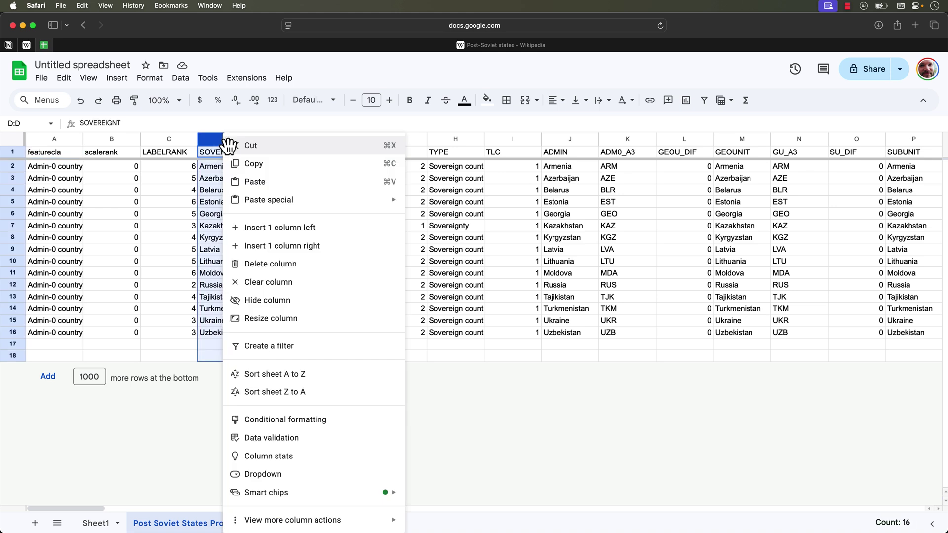
left_click(272, 246)
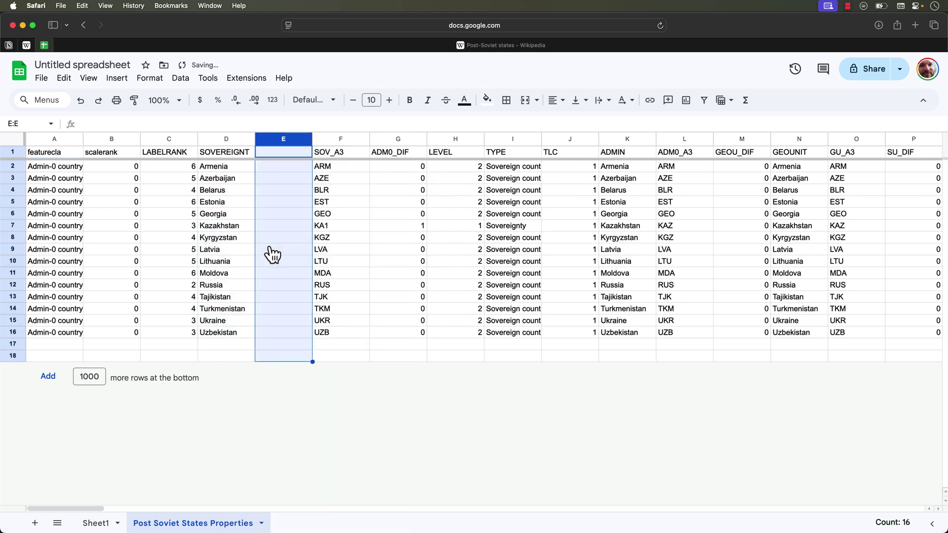
left_click(281, 153)
type("I")
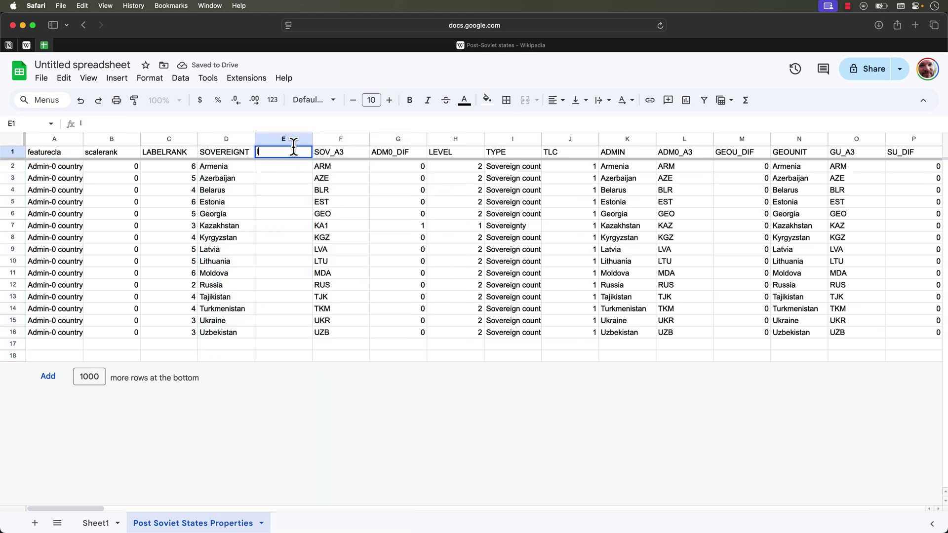
type("ndependence")
left_click(283, 201)
- Copy the 15 countries' independence dates from Sheet1 into the Independence column of Post Soviet States Properties, and widen that column to fit
left_click(96, 523)
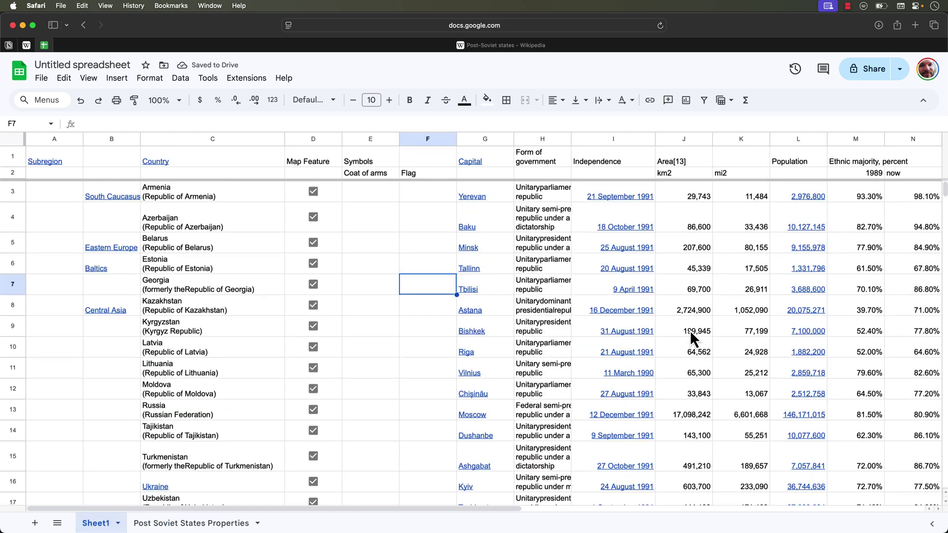
left_click(579, 194)
scroll(599, 415, "down", 3)
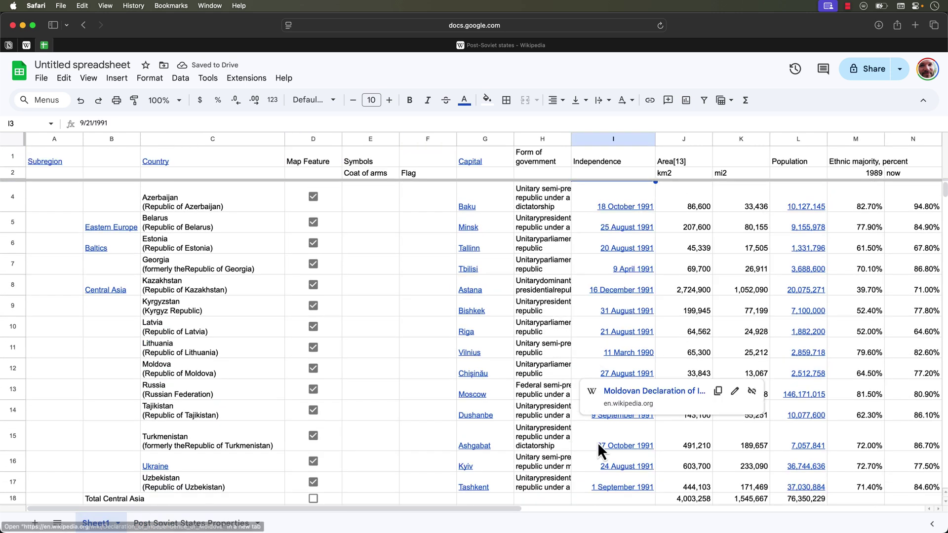
left_click(584, 437, "shift")
key("cmd+c")
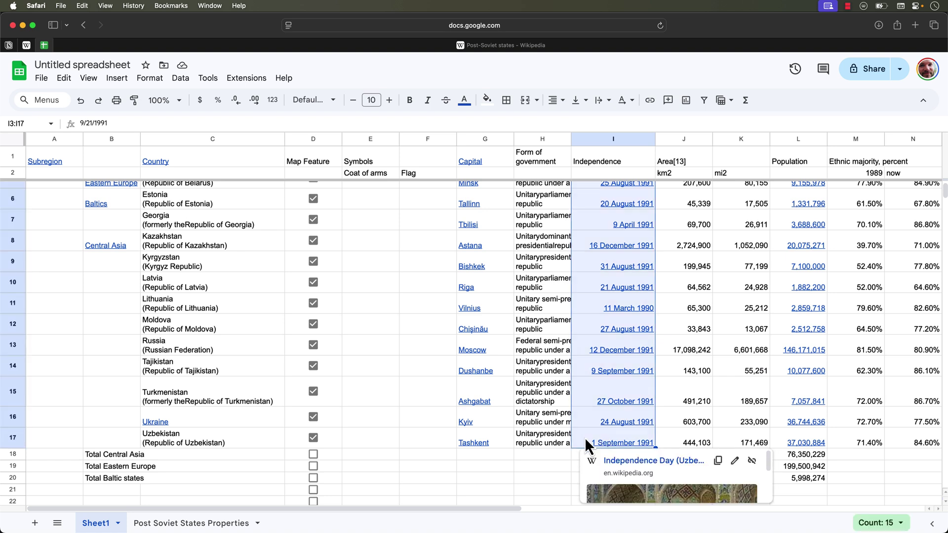
left_click(193, 523)
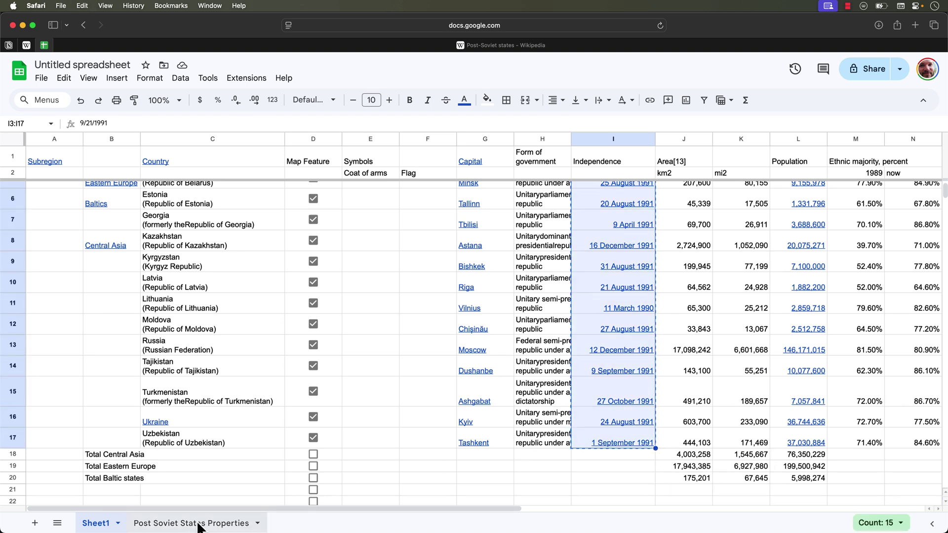
left_click(271, 166)
key("cmd+v")
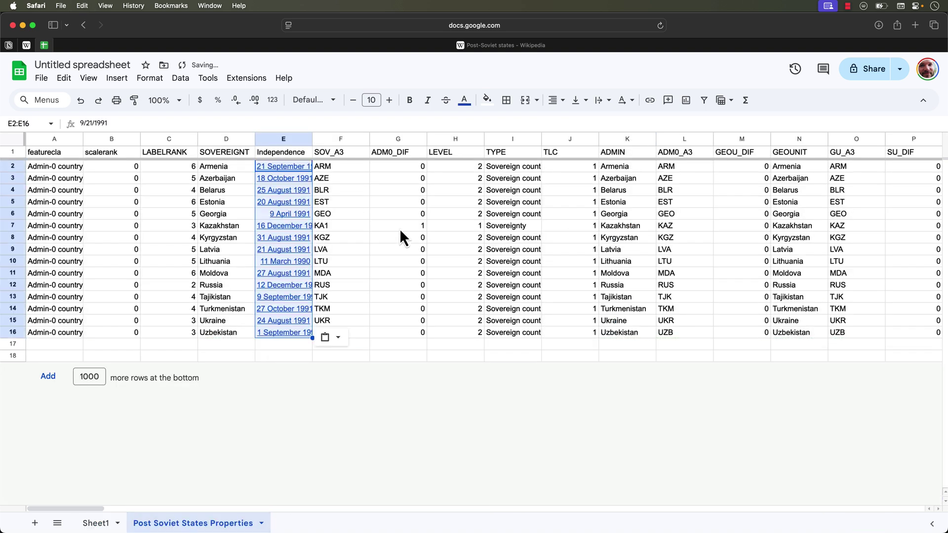
left_click(361, 227)
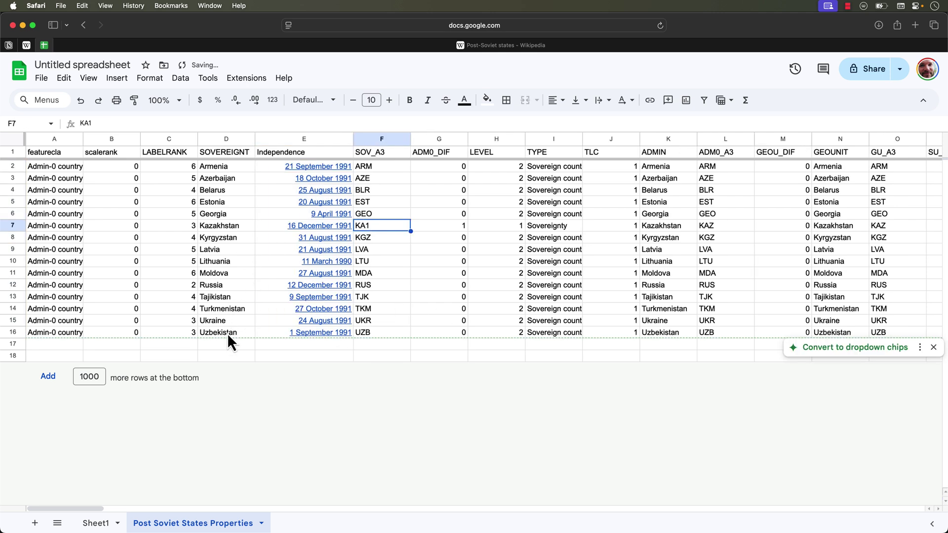
- Format the dates in the Independence column, excluding its header, in the year-month-day style shown as 2008-09-26
left_click(301, 142)
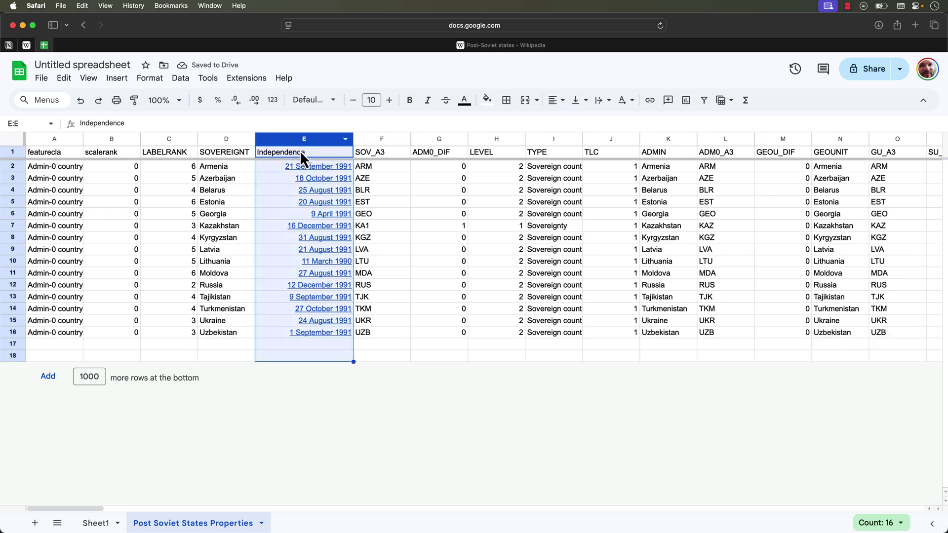
left_click(300, 150, "super")
left_click(151, 78)
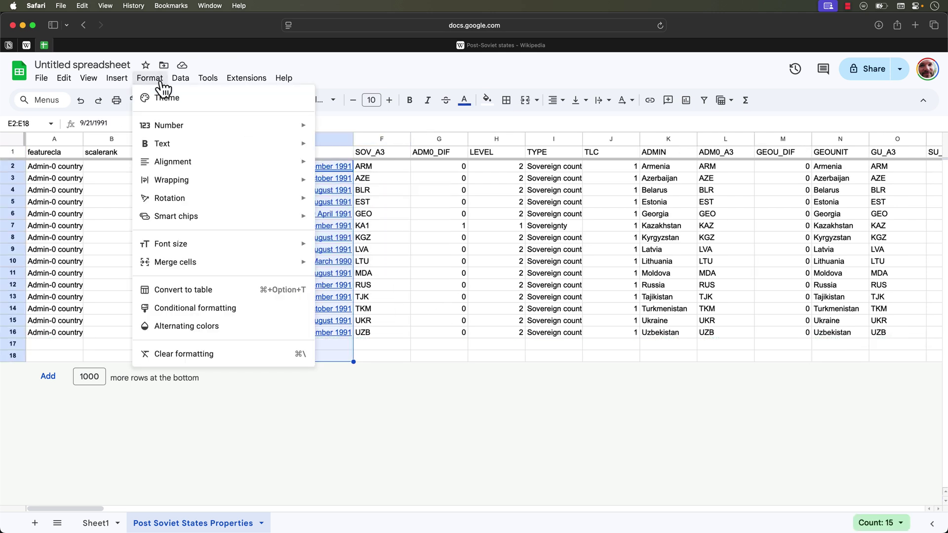
mouse_move(174, 131)
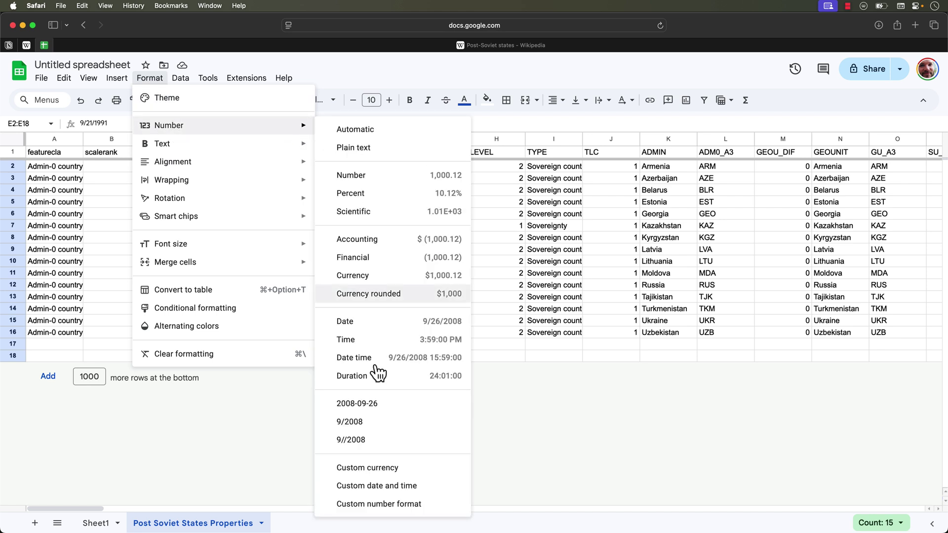
left_click(381, 329)
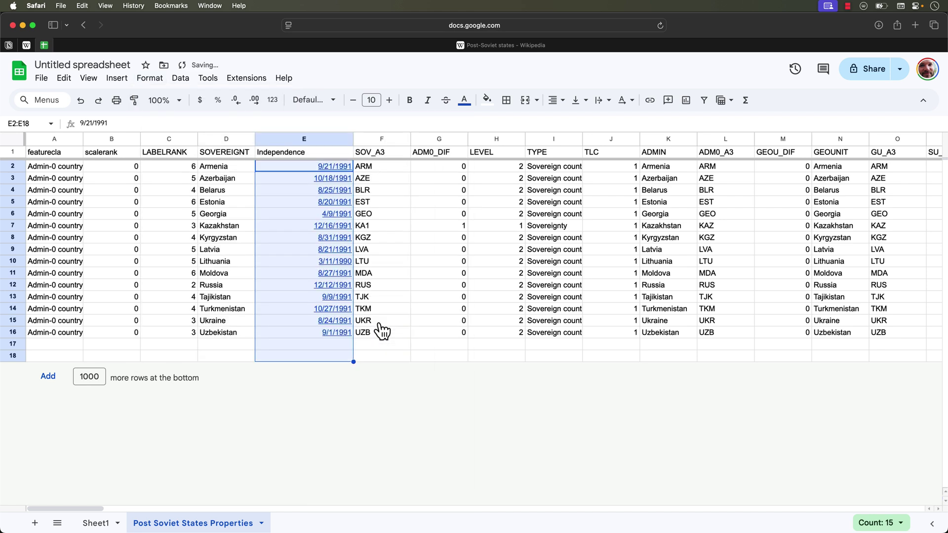
left_click(157, 81)
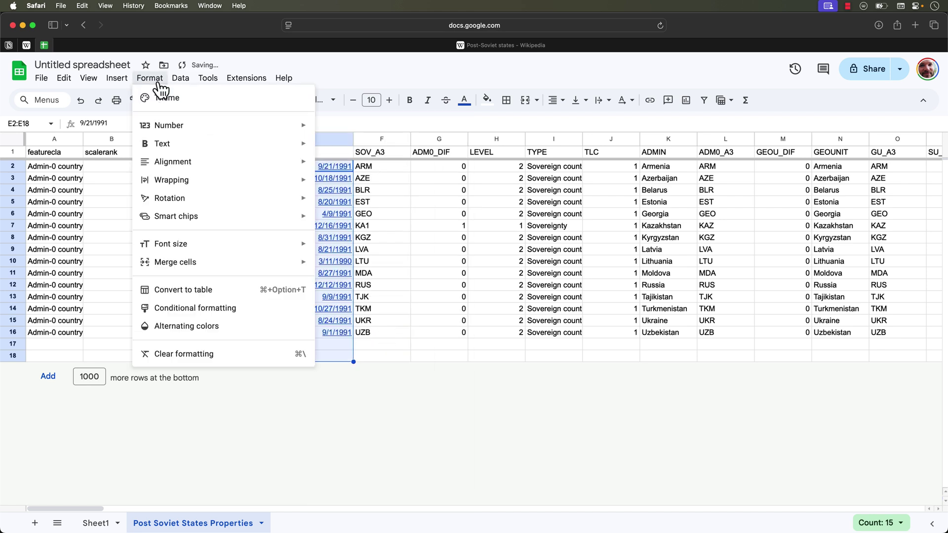
mouse_move(183, 129)
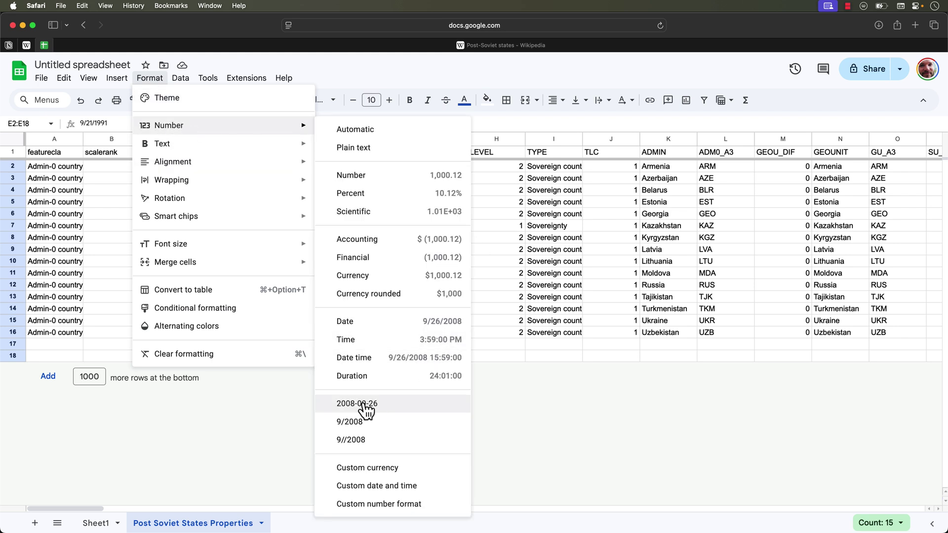
left_click(385, 407)
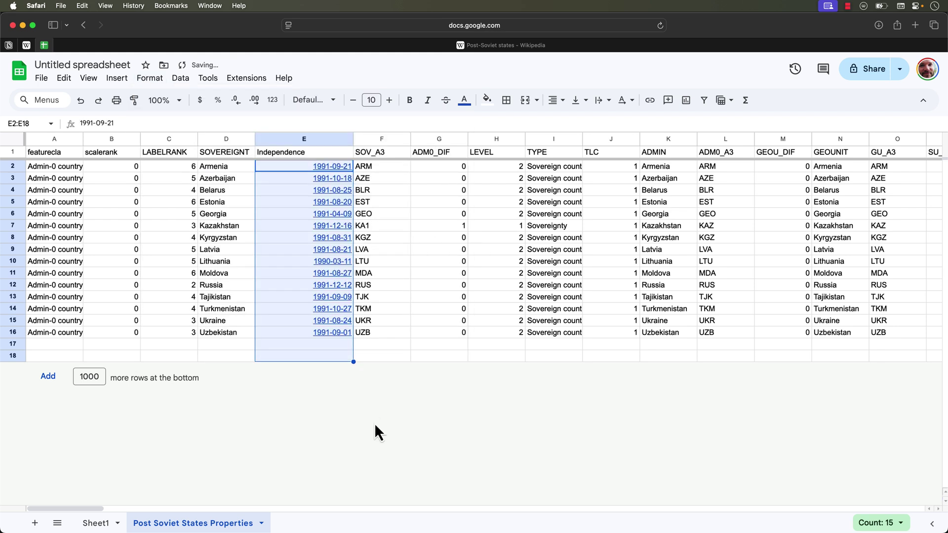
left_click(374, 422)
- Download the Post Soviet States Properties sheet as Comma Separated Values (.csv)
left_click(41, 78)
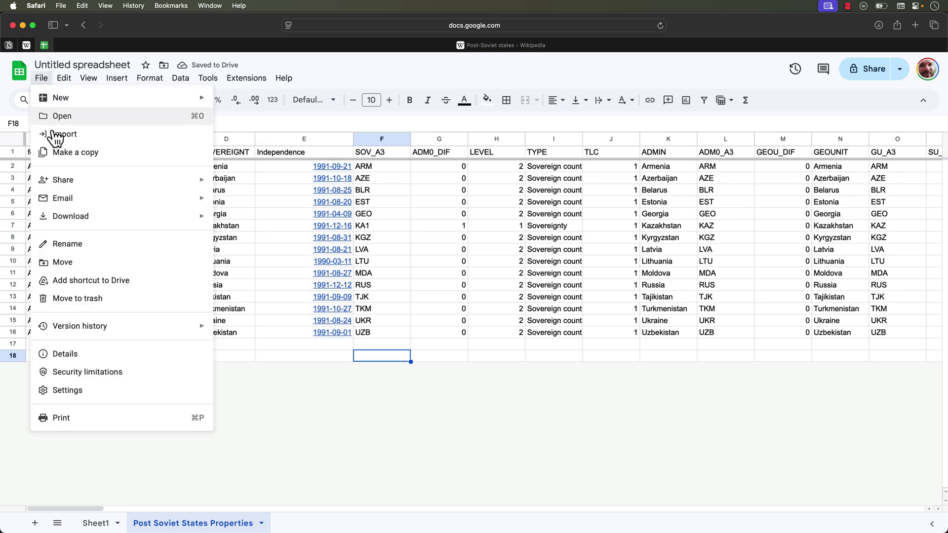
mouse_move(79, 217)
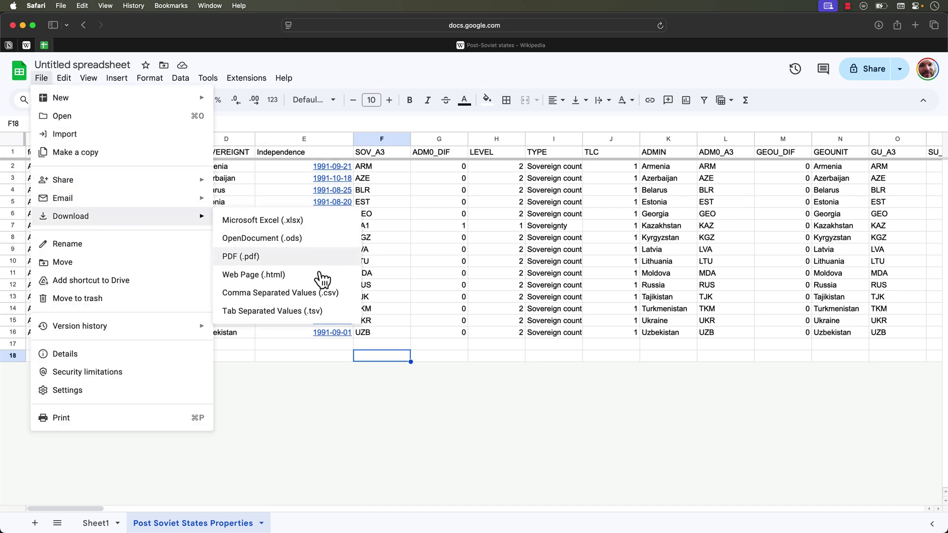
left_click(316, 293)
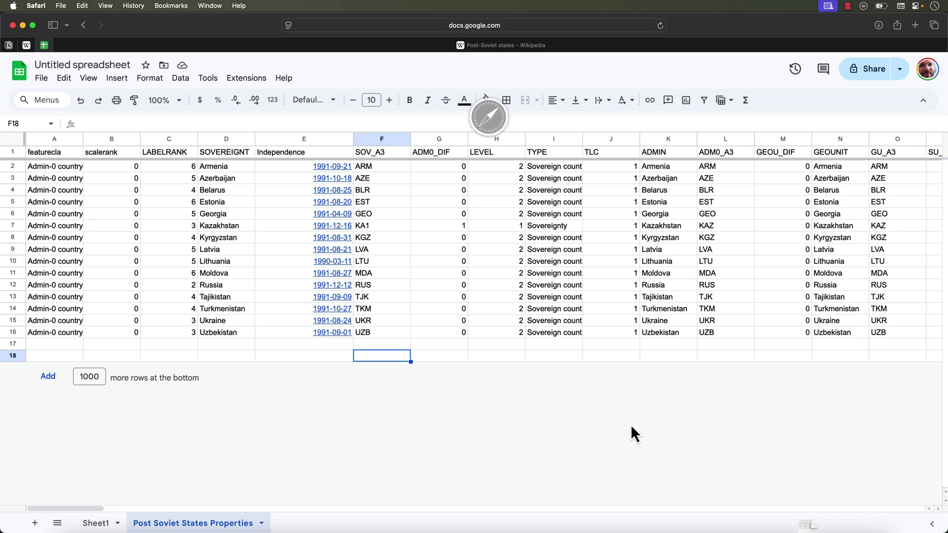
- Switch to After Effects and import "Untitled spreadsheet - Post Soviet States Properties.csv" into the Post Soviet States collection's properties with Use Match Property
key("super+Tab")
key("Tab")
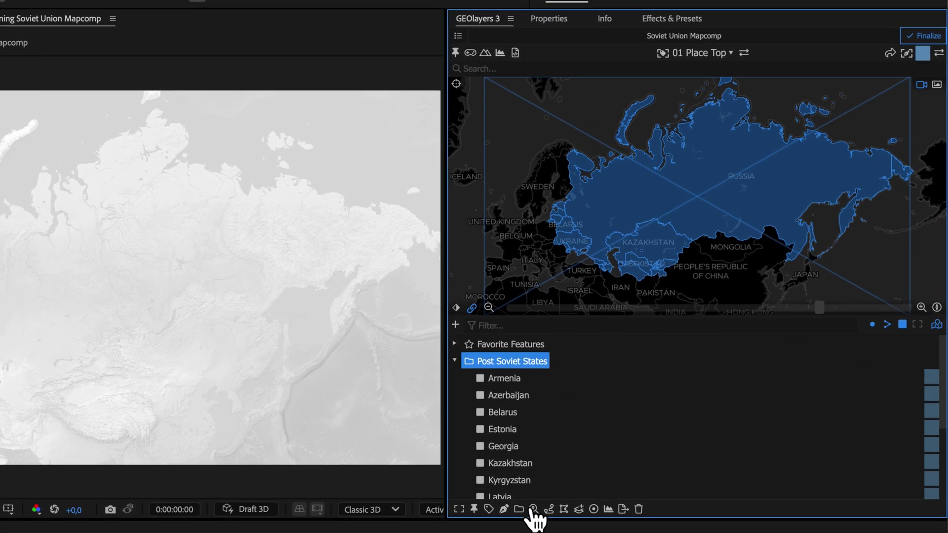
left_click(532, 510)
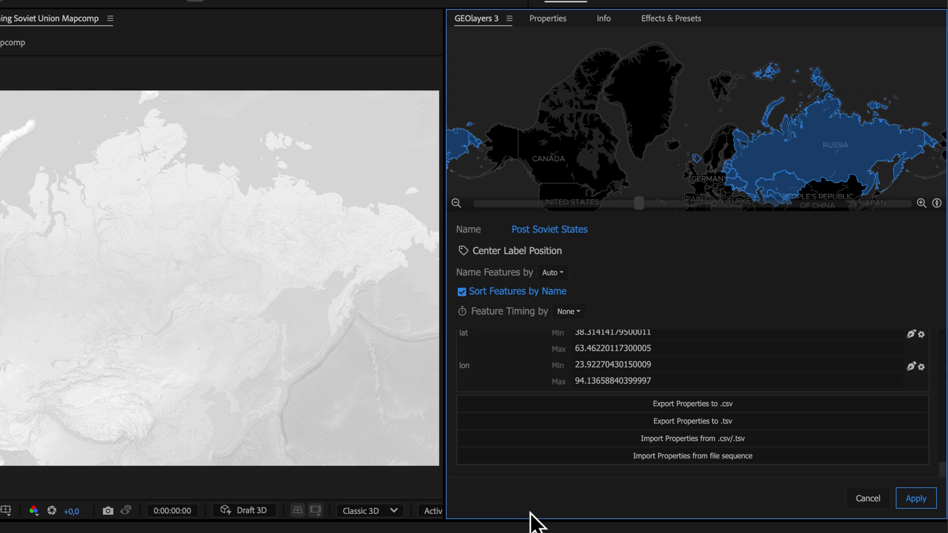
left_click(688, 440)
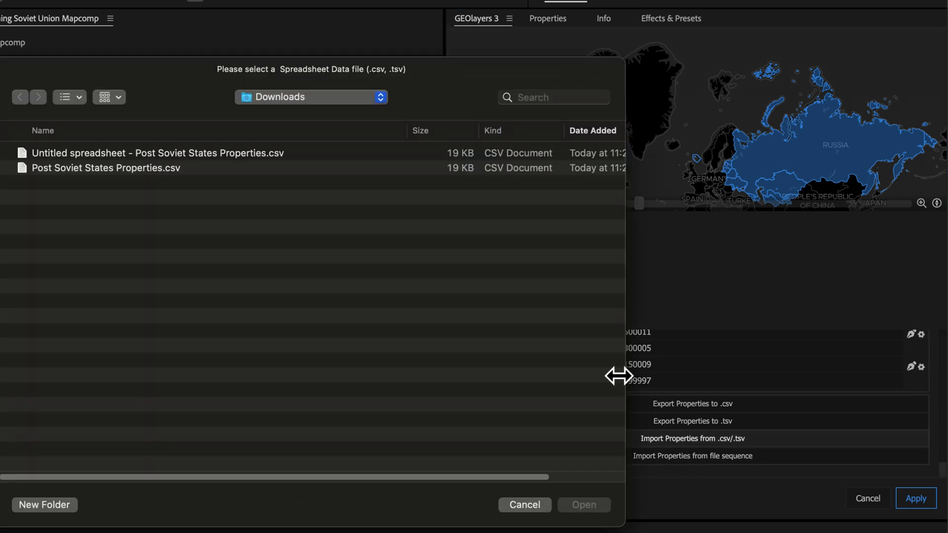
left_click(237, 152)
left_click(575, 506)
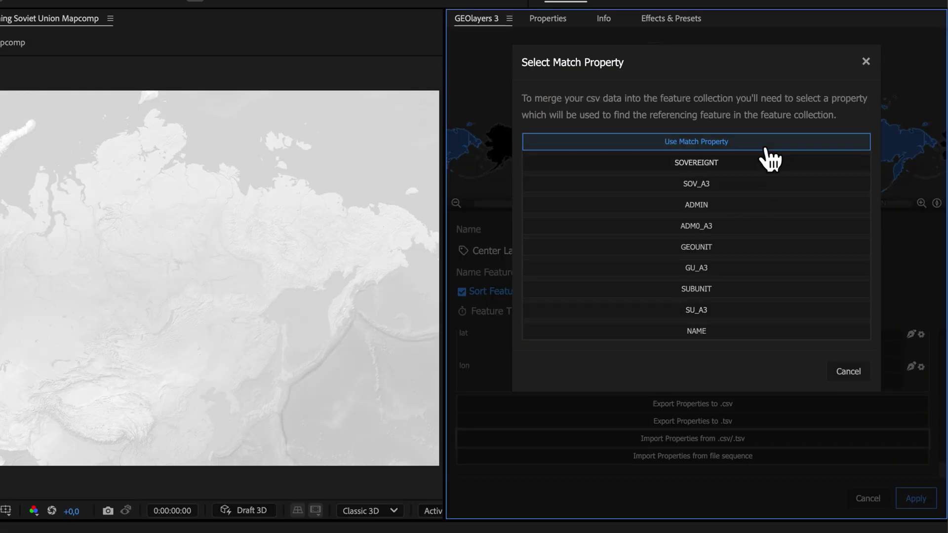
left_click(706, 141)
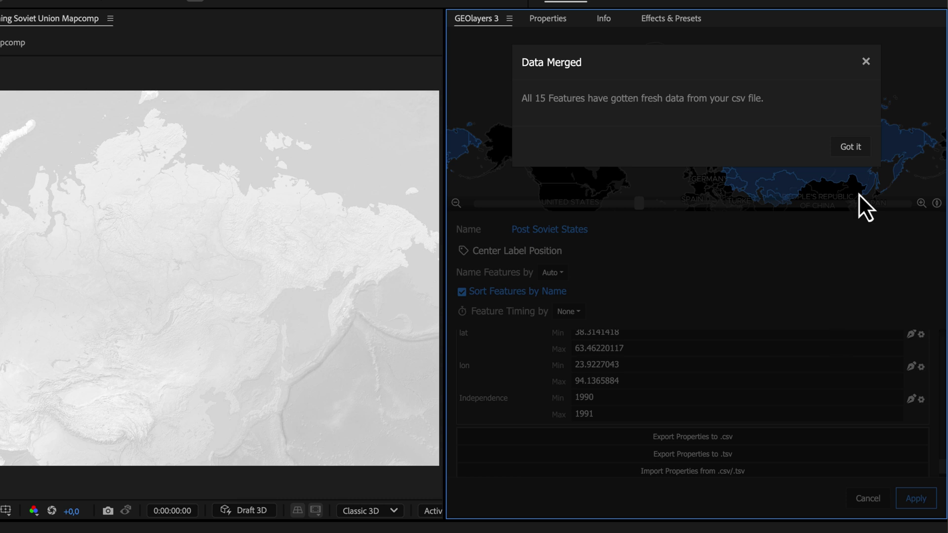
left_click(854, 150)
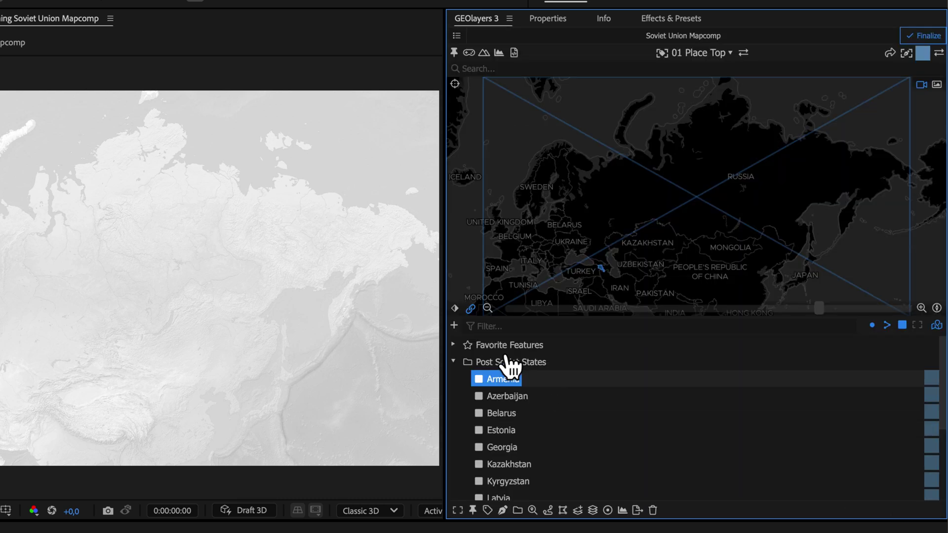
- Check Armenia's feature properties for the imported Independence value, and close them without changes
left_click(532, 511)
scroll(531, 381, "up", 10)
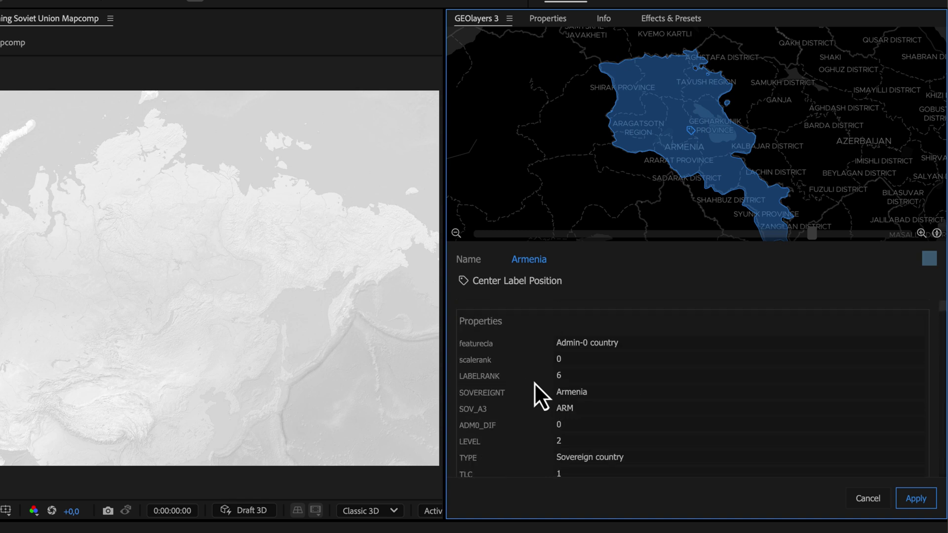
scroll(477, 369, "down", 3)
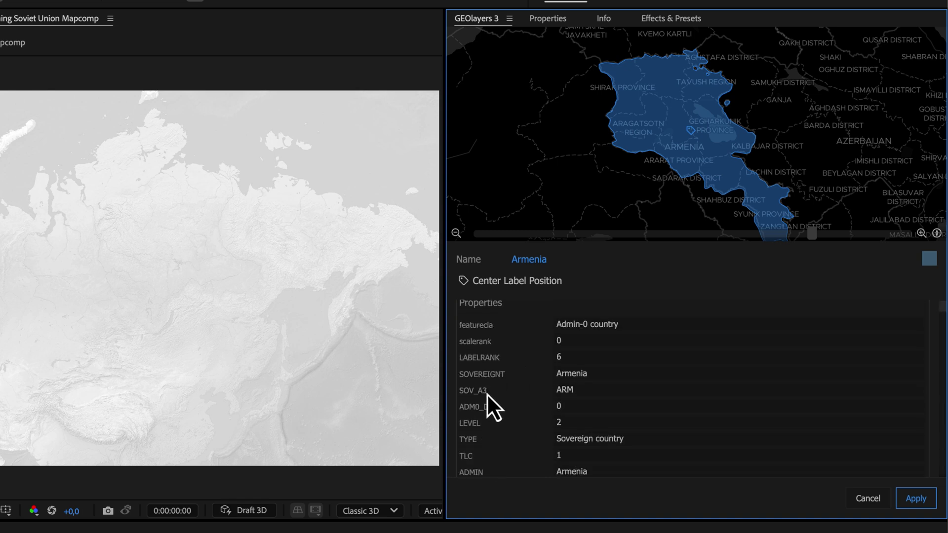
scroll(496, 419, "down", 5)
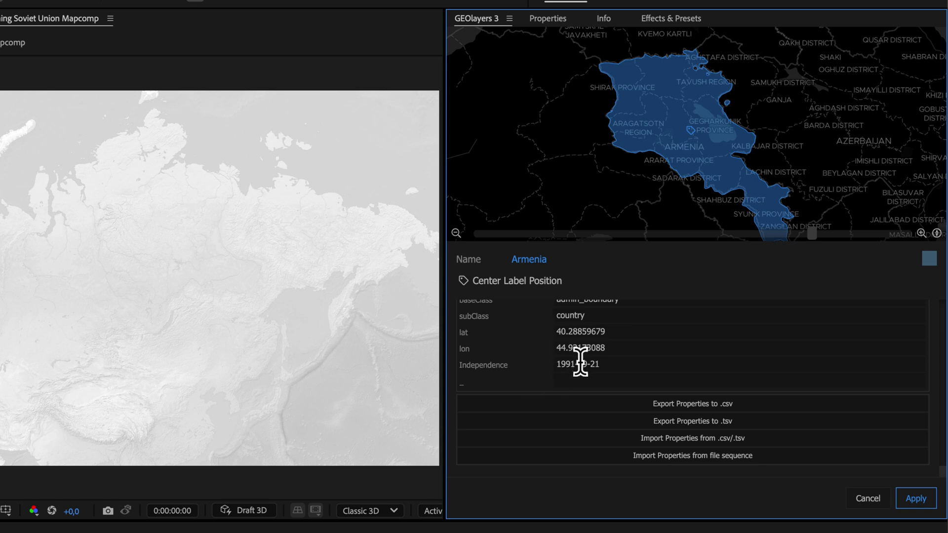
left_click(867, 498)
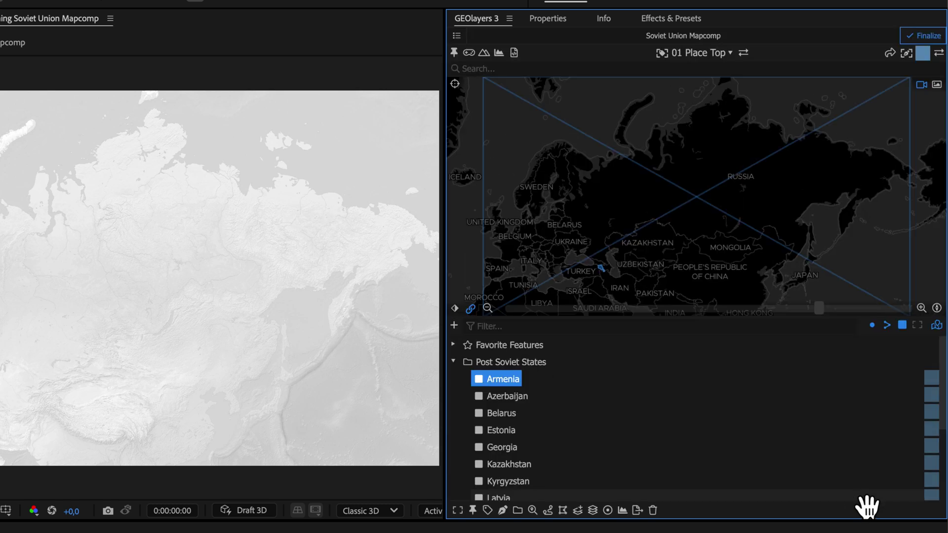
- Name the Post Soviet States features by Independence, and turn off Sort Features by Name for the collection
left_click(500, 366)
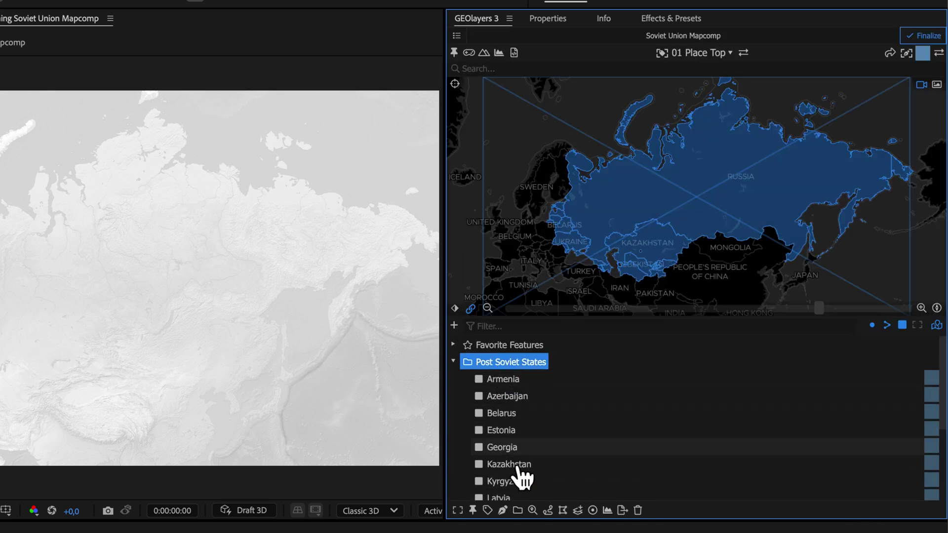
left_click(533, 511)
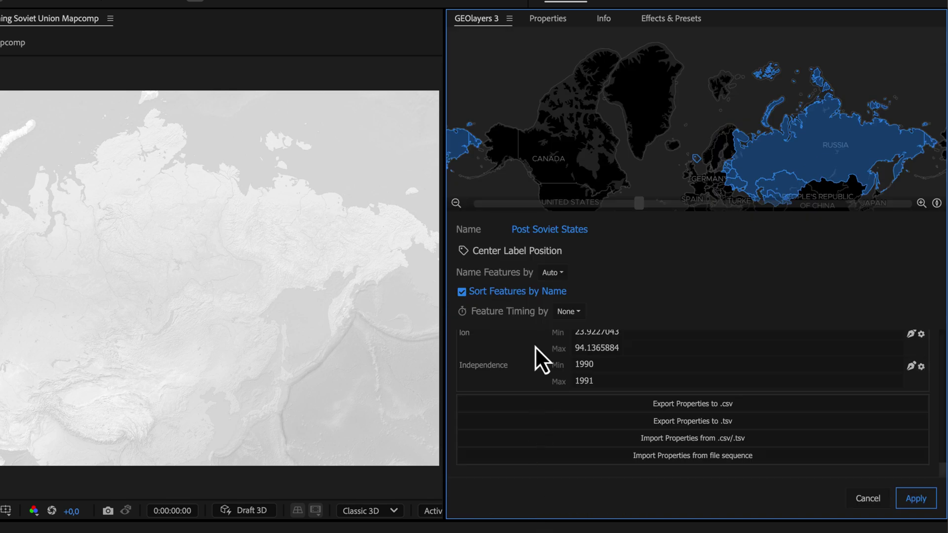
left_click(553, 273)
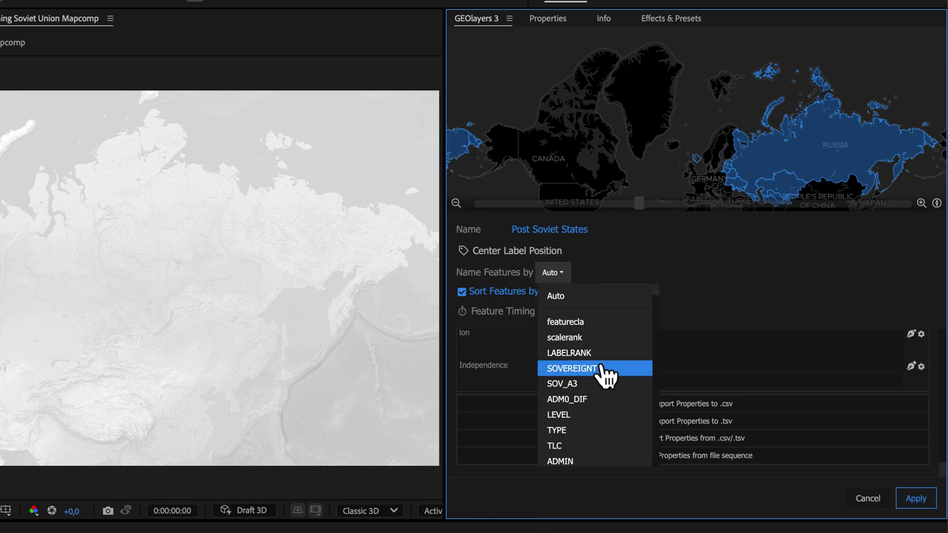
scroll(602, 380, "down", 10)
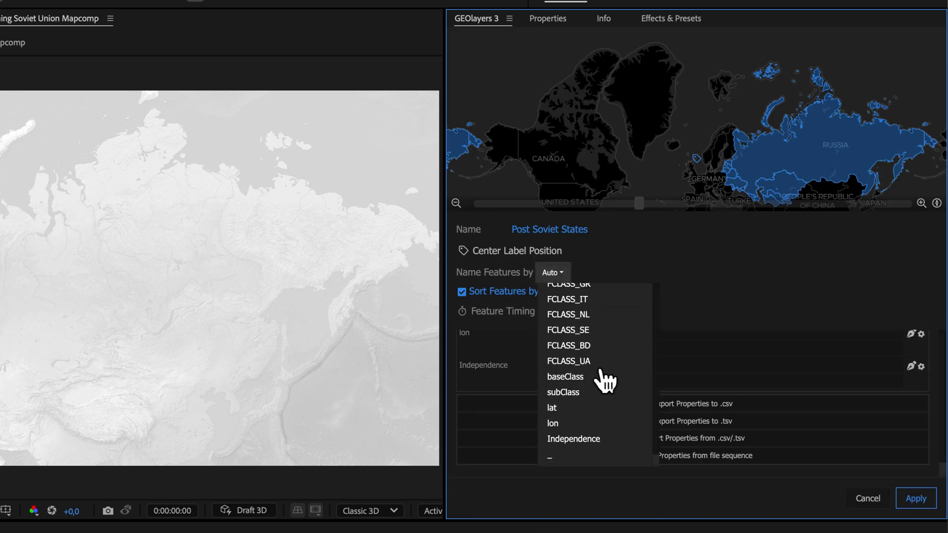
left_click(575, 442)
scroll(755, 469, "down", 1)
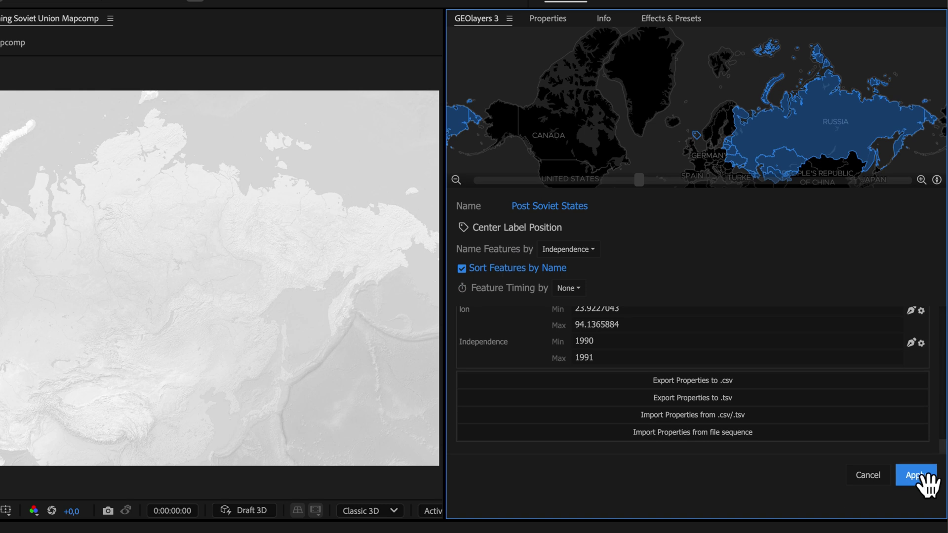
left_click(917, 476)
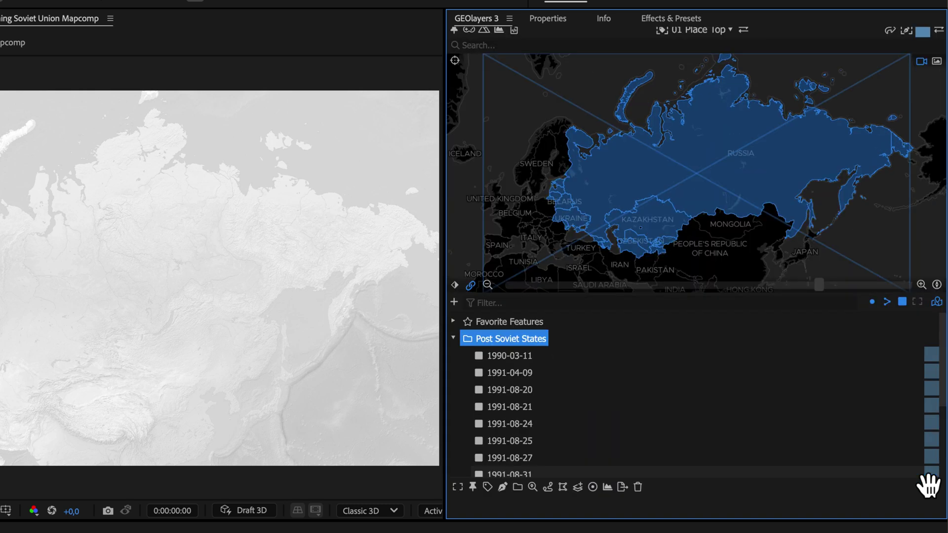
left_click(546, 487)
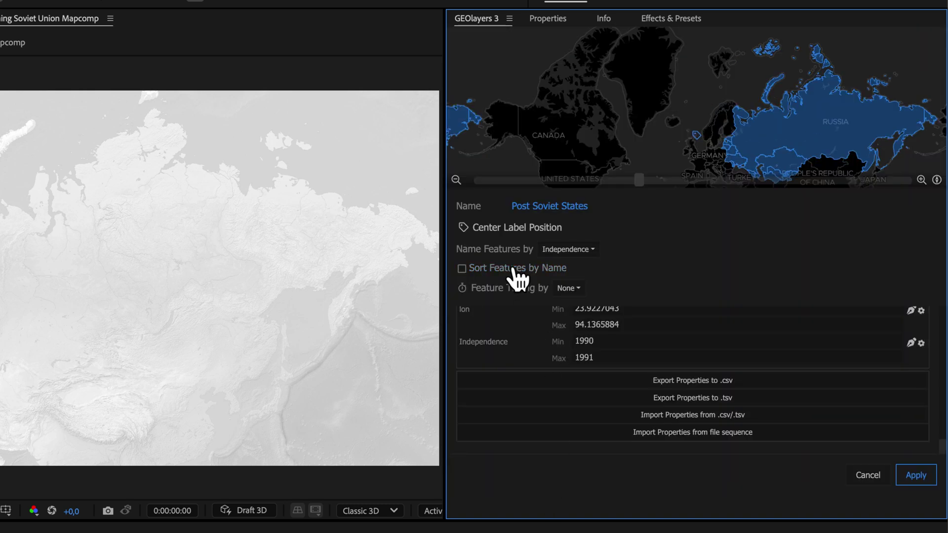
left_click(917, 476)
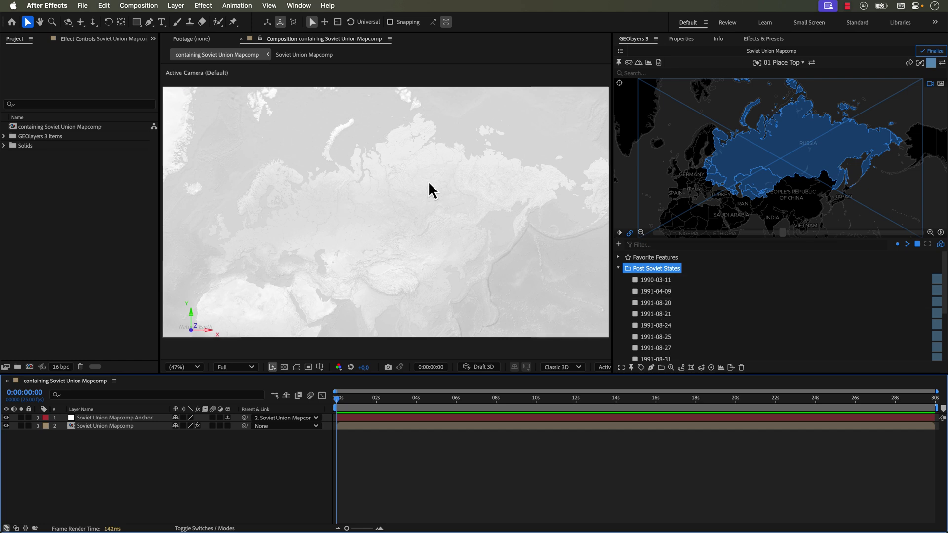
- Switch to Safari and save the original SVG file of the Soviet Union flag from its Wikimedia Commons page
key("super+Tab")
key("super+Tab")
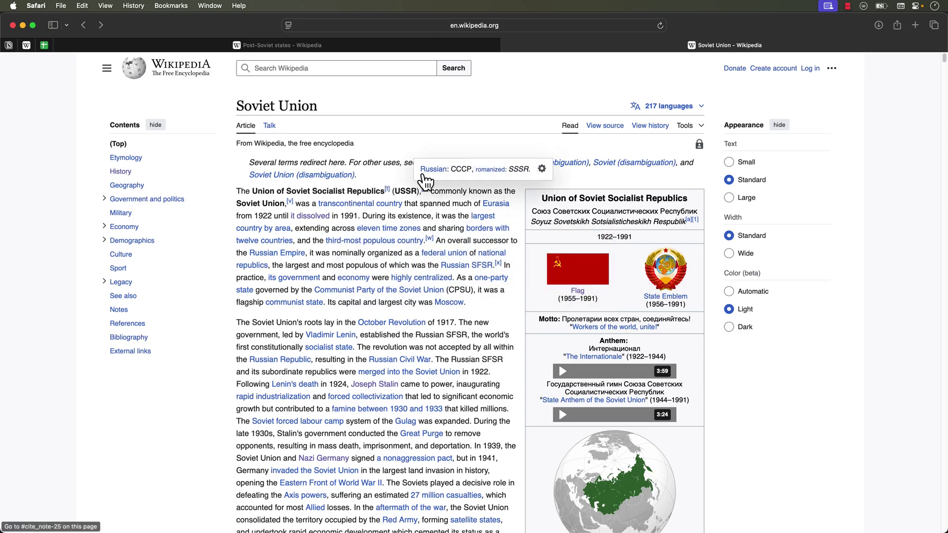
left_click(571, 267)
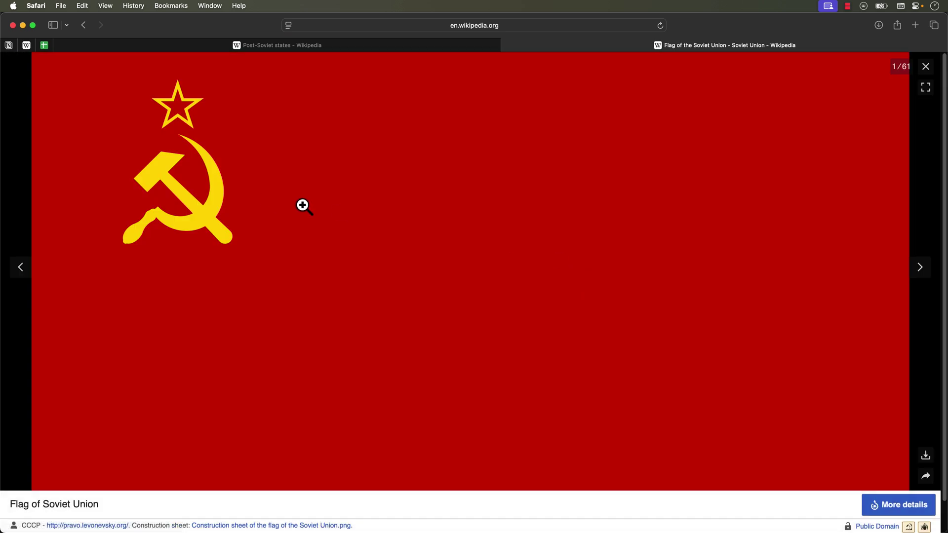
left_click(882, 499)
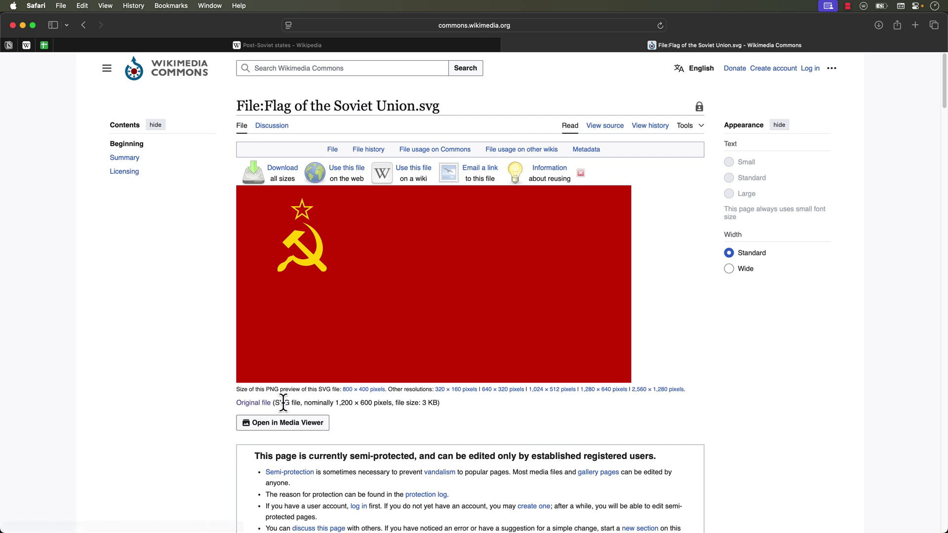
left_click(256, 403)
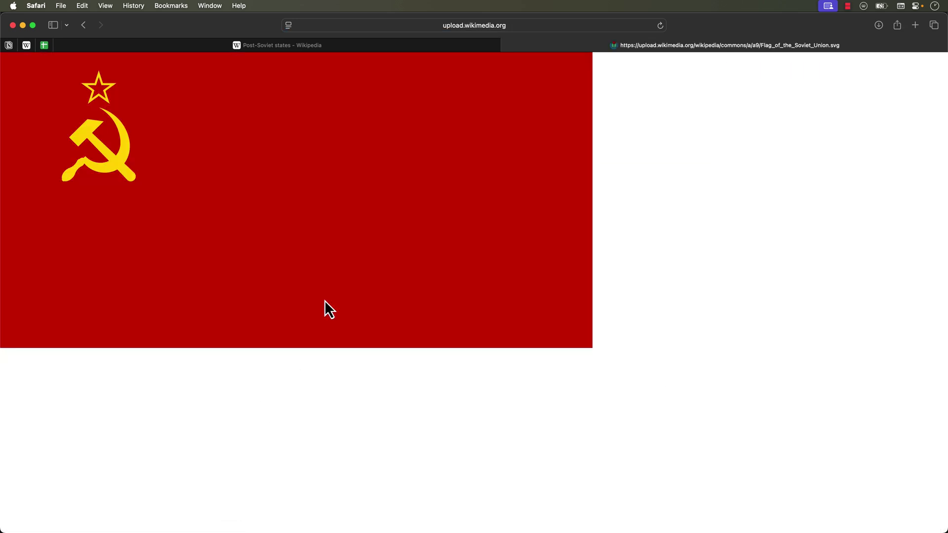
right_click(333, 256)
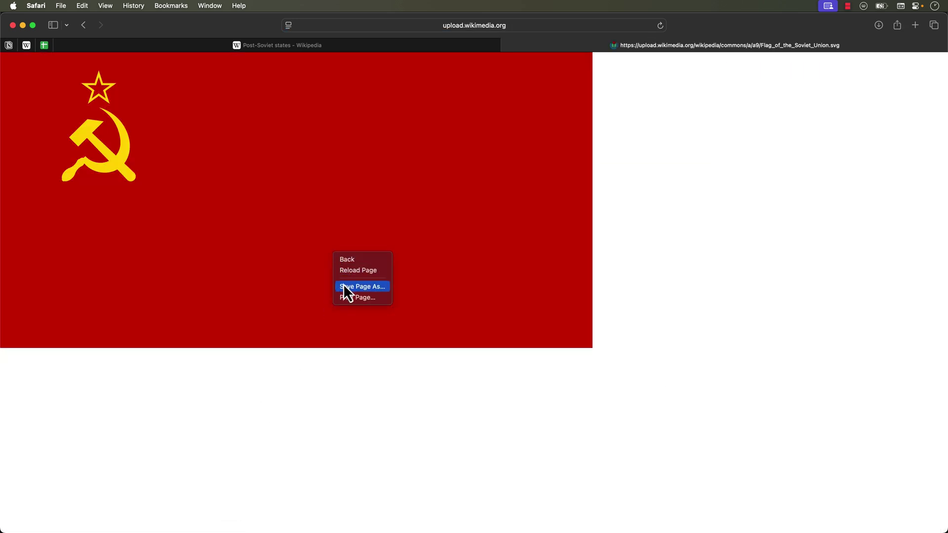
left_click(702, 349)
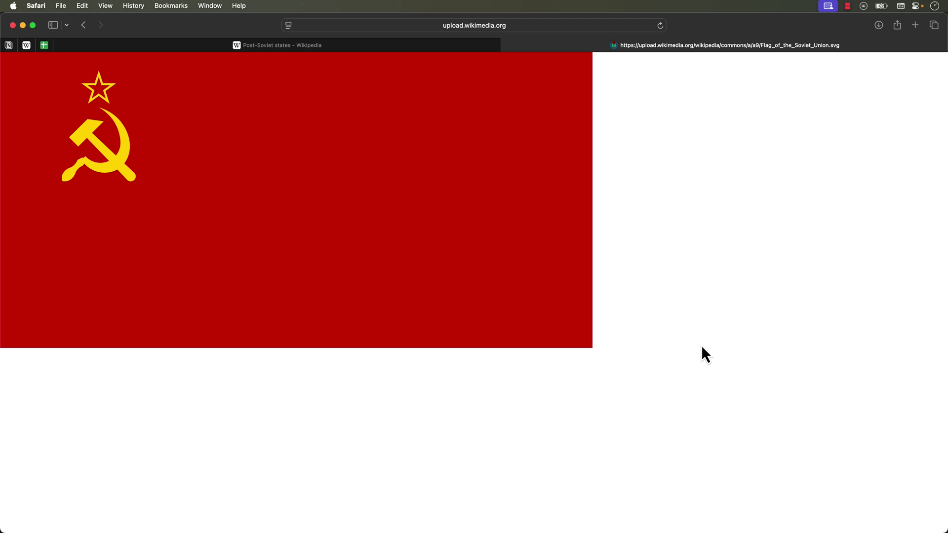
- Open the downloaded Flag_of_the_Soviet_Union.svg in Illustrator and save it in Adobe Illustrator (ai) format with the default options
key("super+shift+Tab")
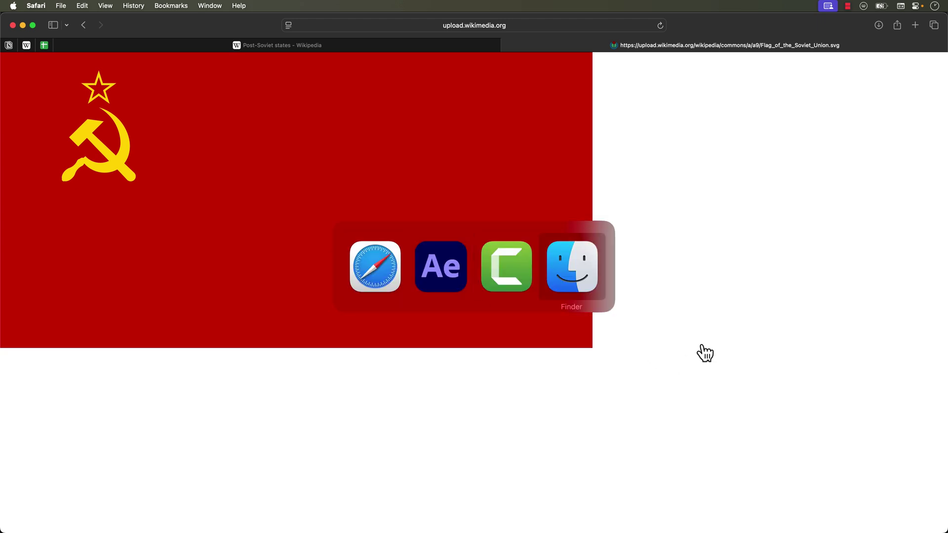
double_click(165, 364)
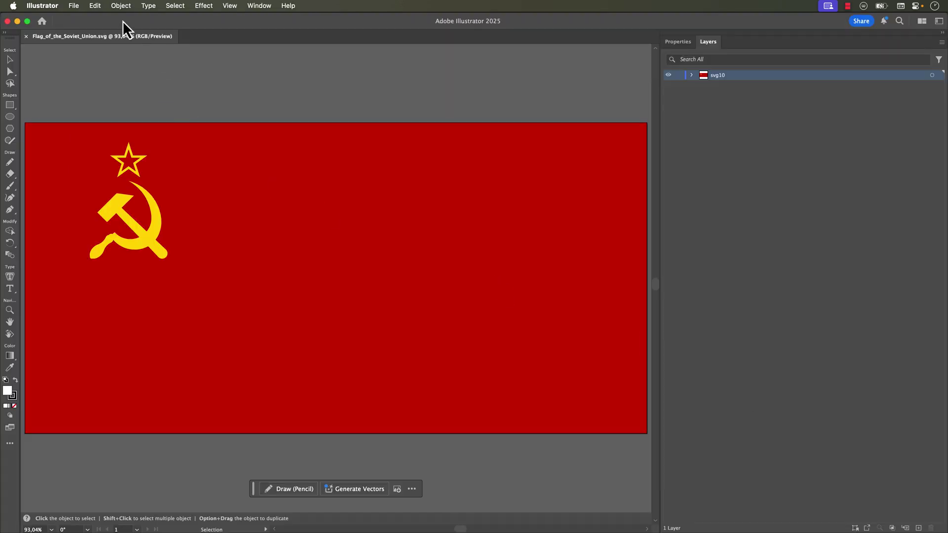
left_click(77, 6)
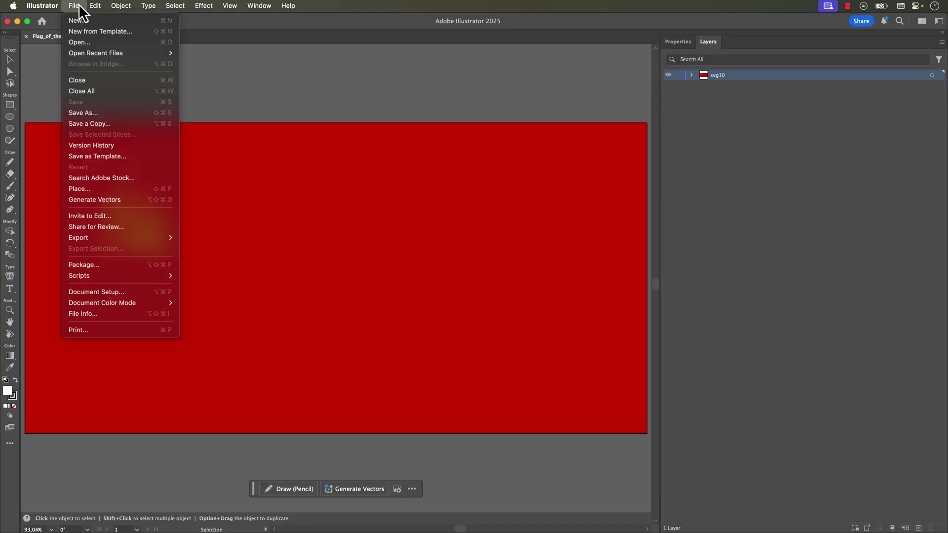
left_click(93, 113)
left_click(404, 273)
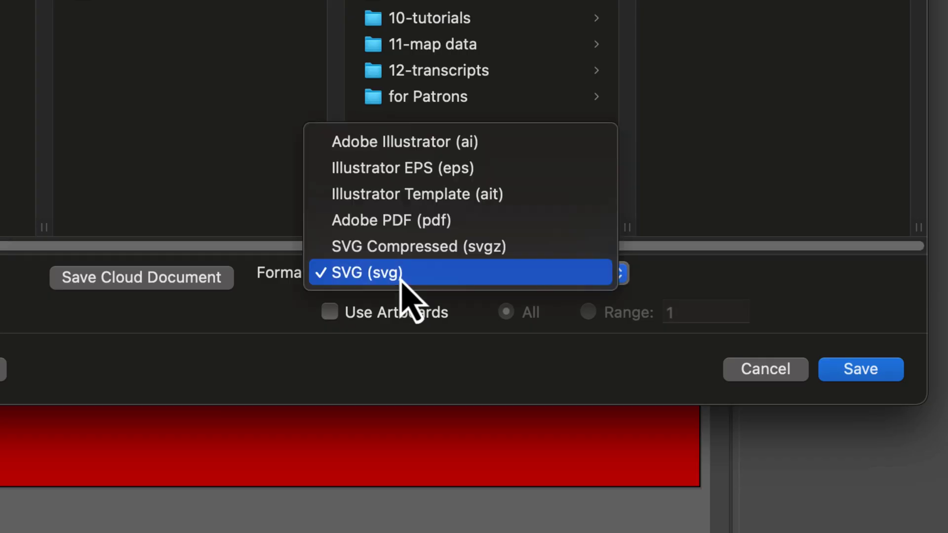
left_click(438, 143)
left_click(878, 380)
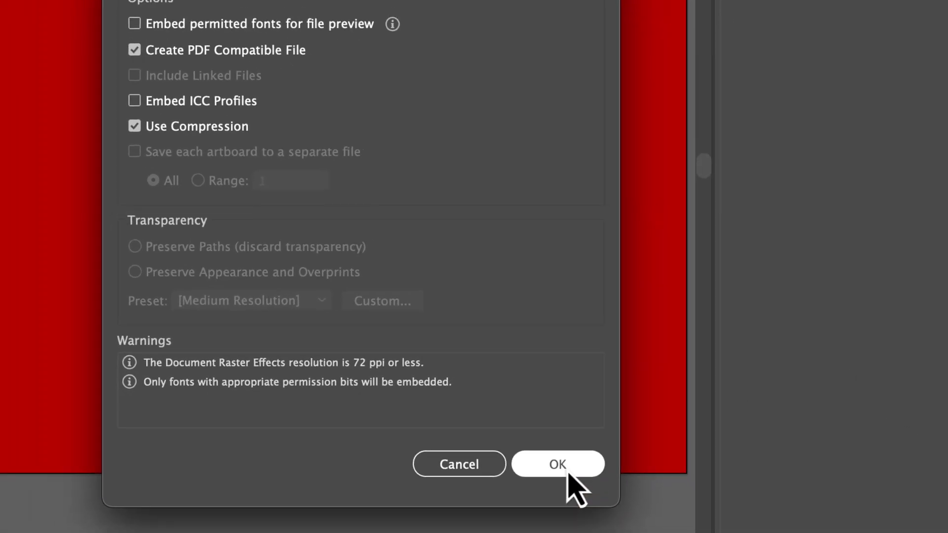
left_click(557, 464)
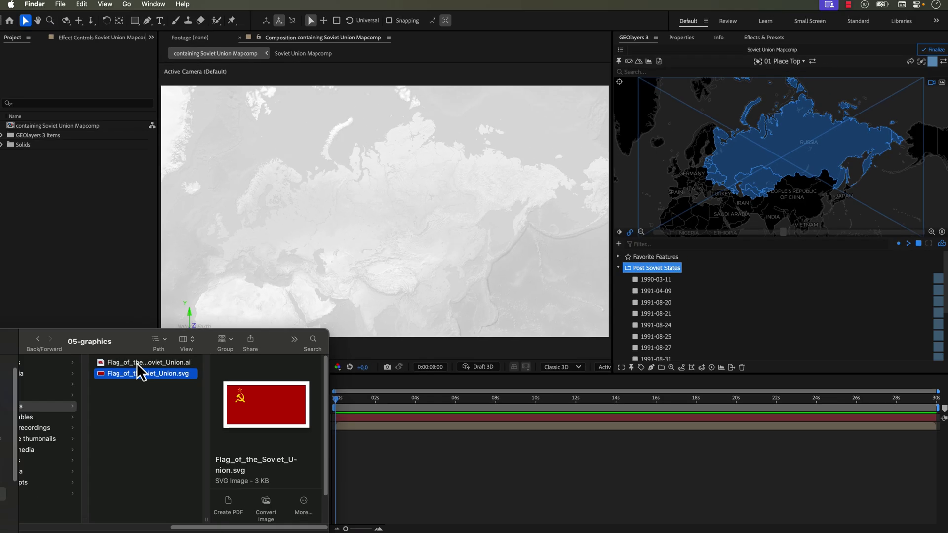
- Import Flag_of_the_Soviet_Union.ai into After Effects as footage with merged layers, and place it above the map layers in the composition
left_click(136, 363)
left_click_drag(124, 364, 60, 197)
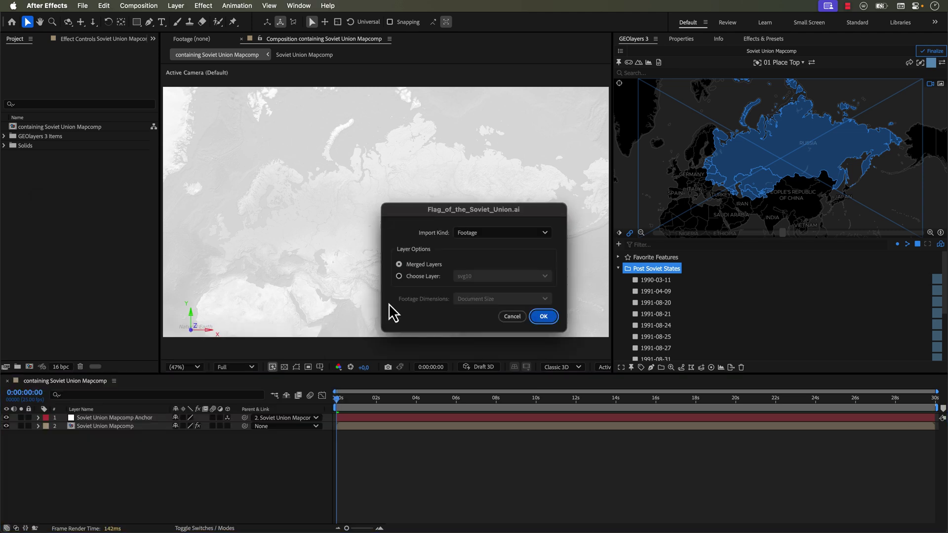
left_click(544, 316)
left_click_drag(26, 140, 95, 419)
- Create shapes from the Flag_of_the_Soviet_Union.ai vector layer
right_click(111, 421)
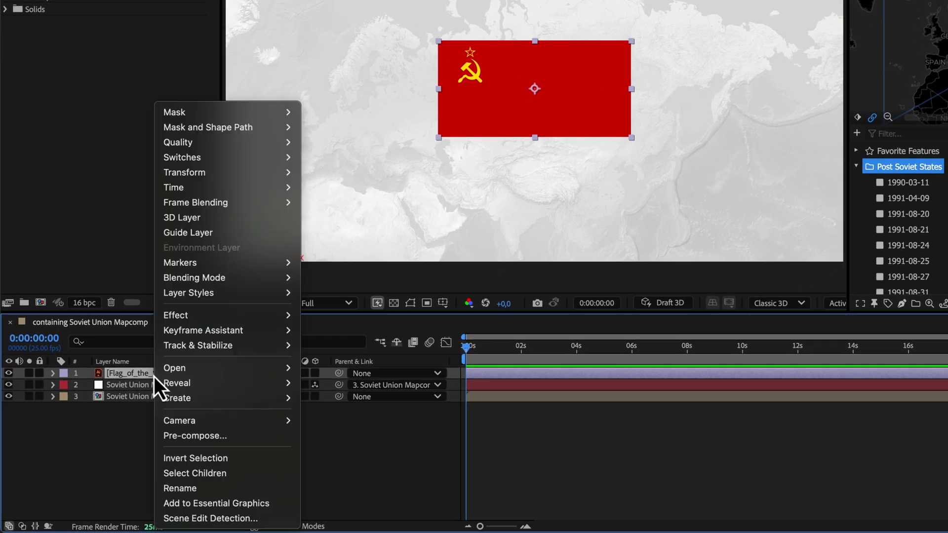
mouse_move(181, 402)
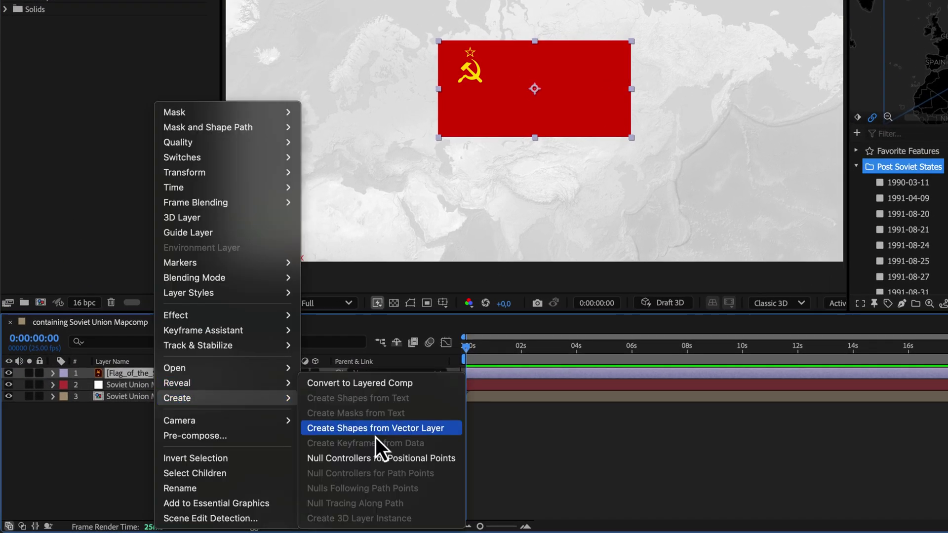
left_click(404, 434)
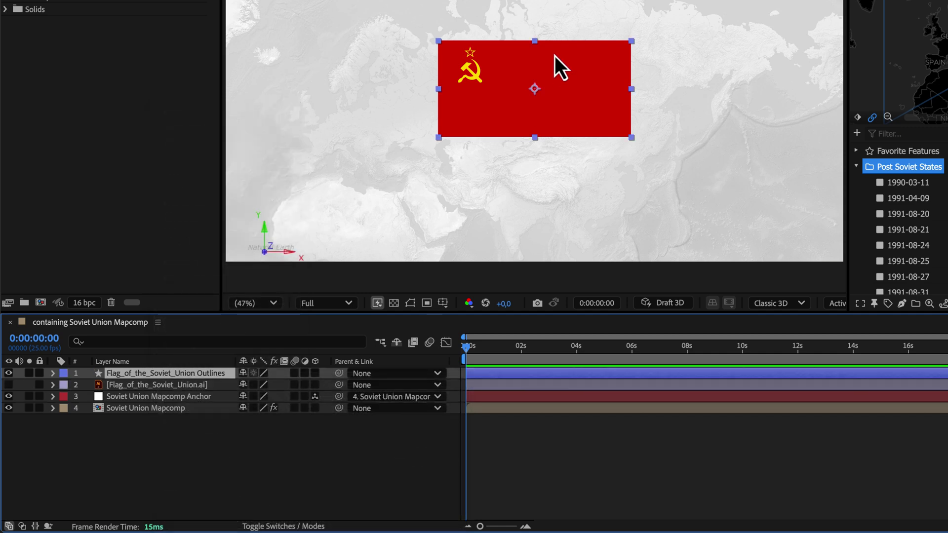
- Examine the shape groups in the flag outlines layer, temporarily hiding Group 4 to see which part of the flag it holds
left_click(53, 373)
left_click(65, 387)
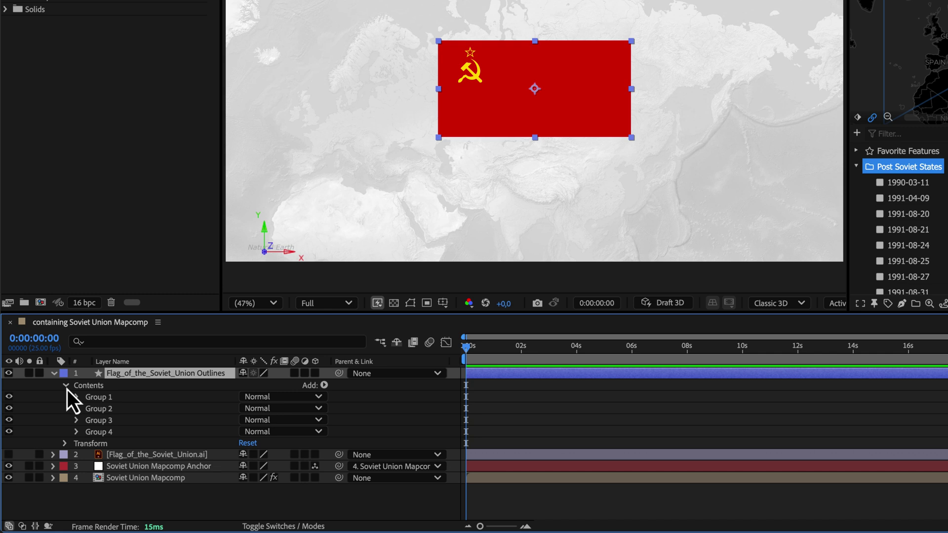
left_click(100, 397)
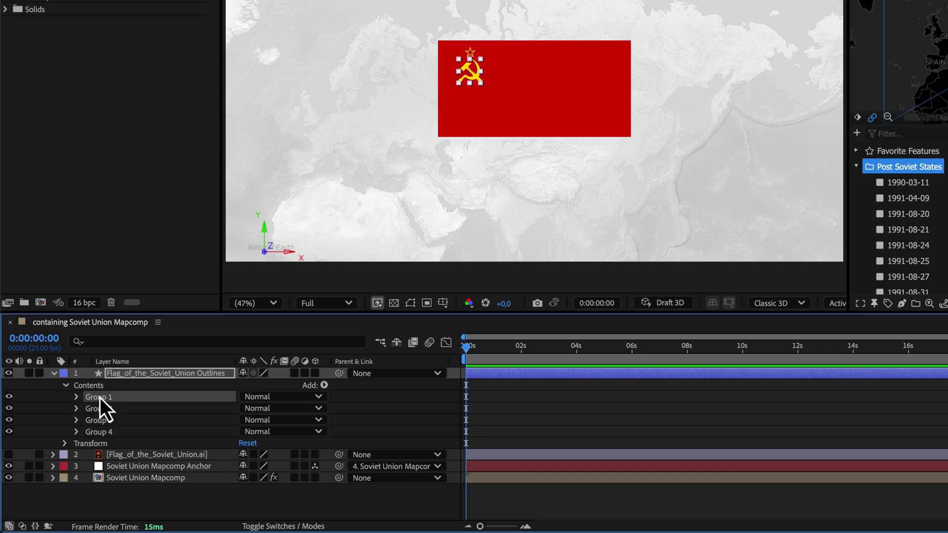
left_click(92, 431)
left_click(9, 432)
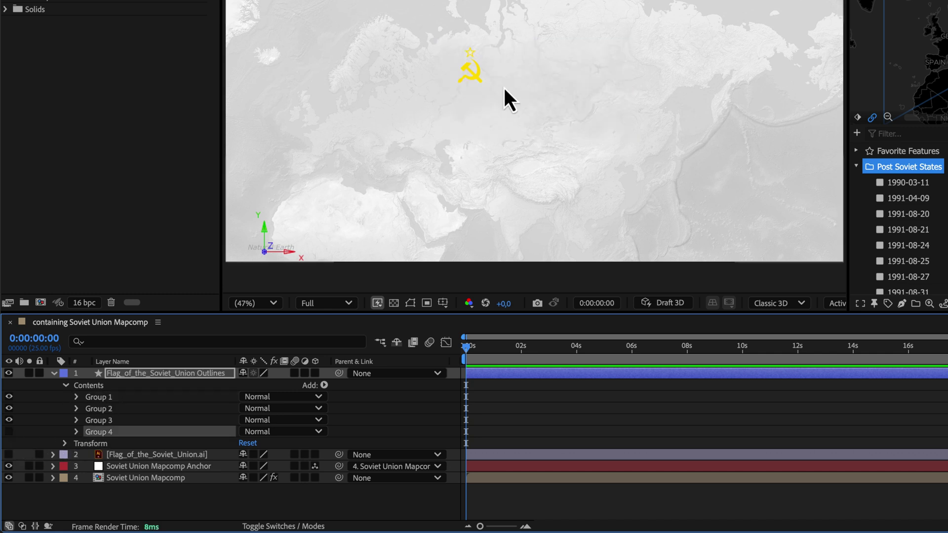
left_click(468, 66)
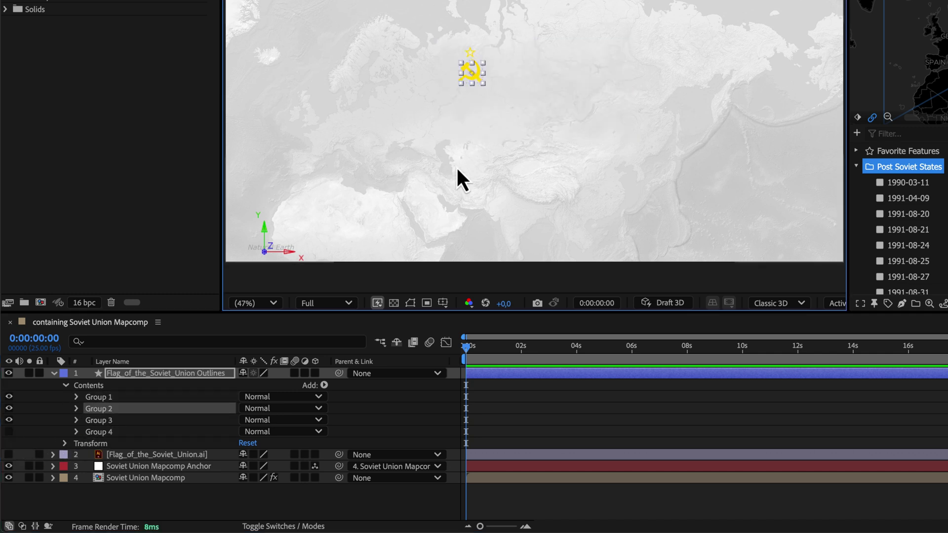
left_click(124, 374)
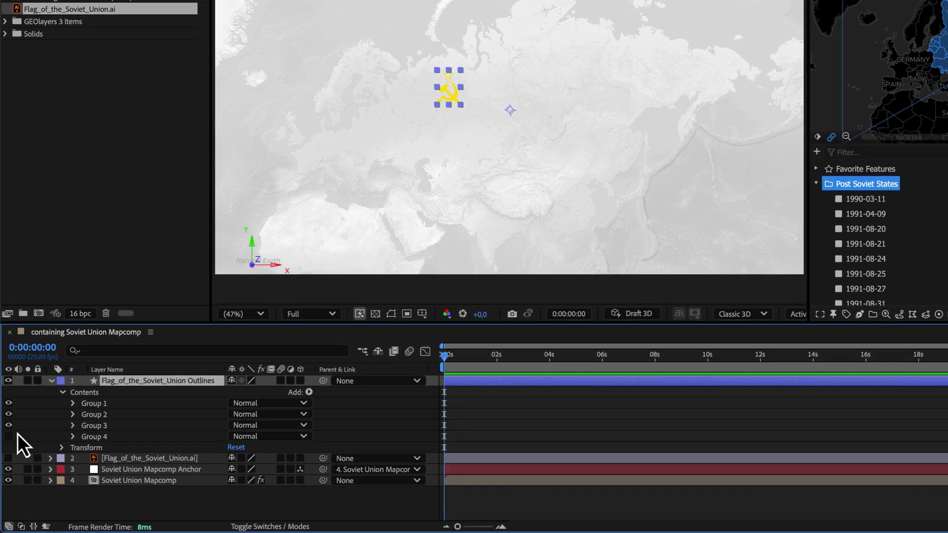
left_click(8, 437)
- Copy the hex fill colour of Group 4 in the flag outlines layer
left_click(96, 438)
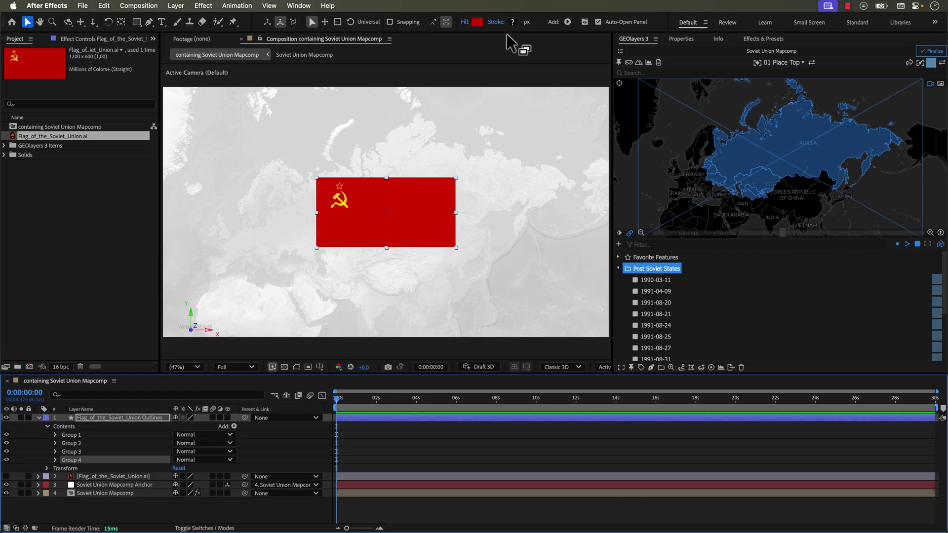
left_click(479, 23)
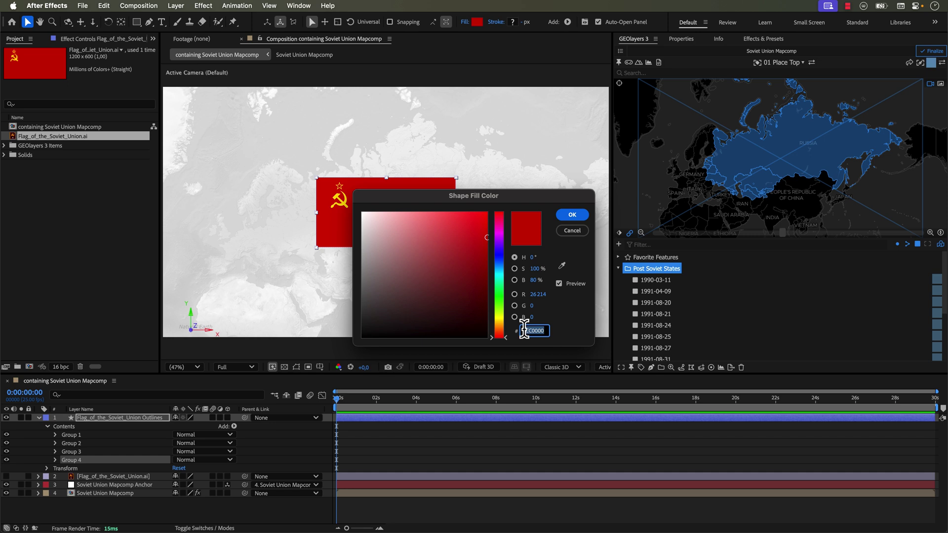
left_click(570, 216)
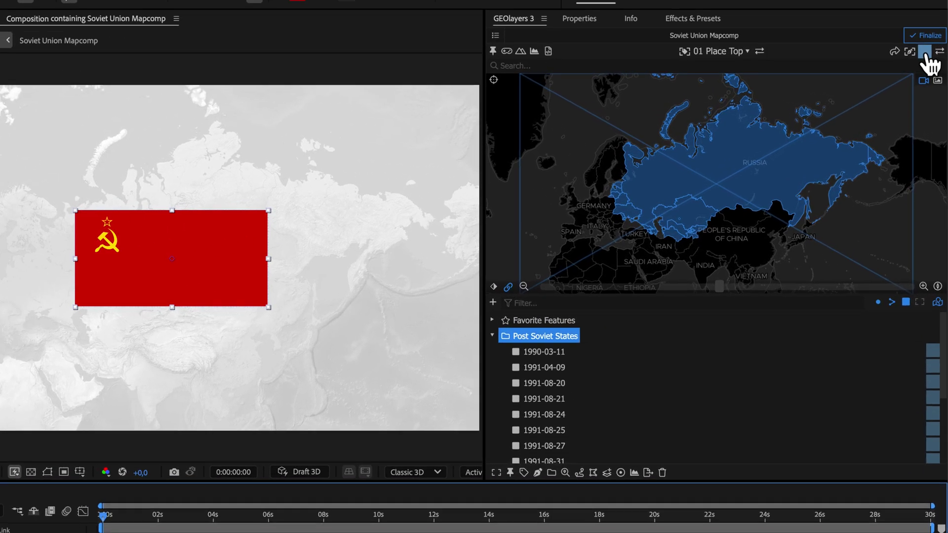
- Create a GEOlayers shape layer style named Soviet Red with fill colour #cc0000 and the Multiply layer blending mode
left_click(922, 49)
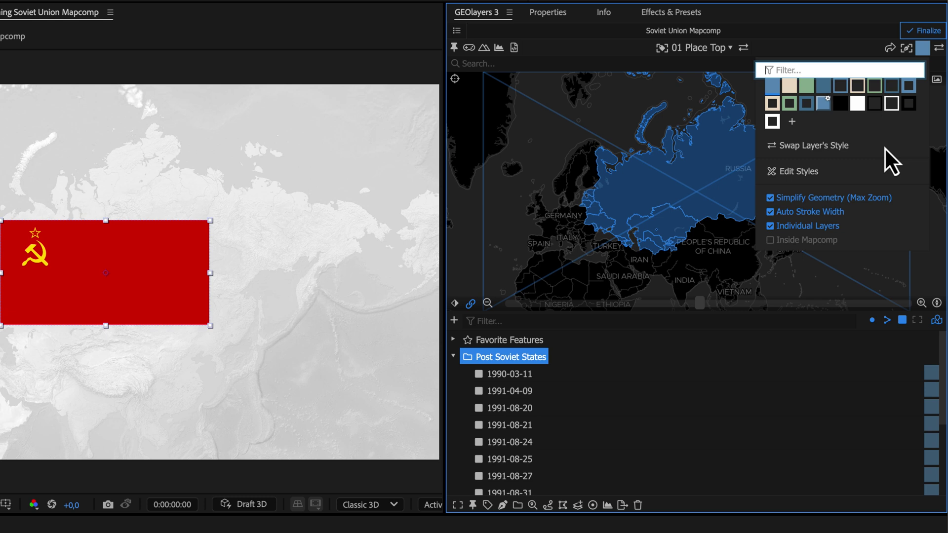
left_click(792, 122)
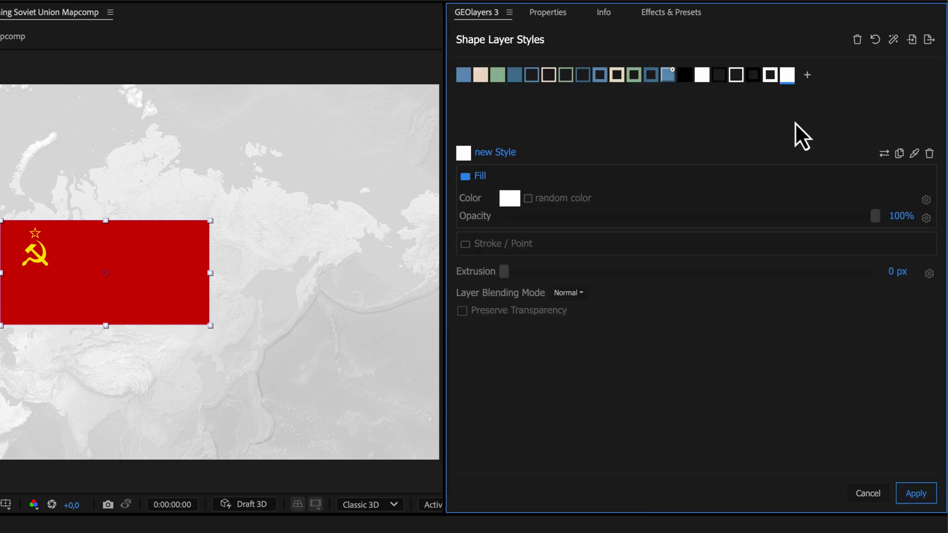
left_click(493, 152)
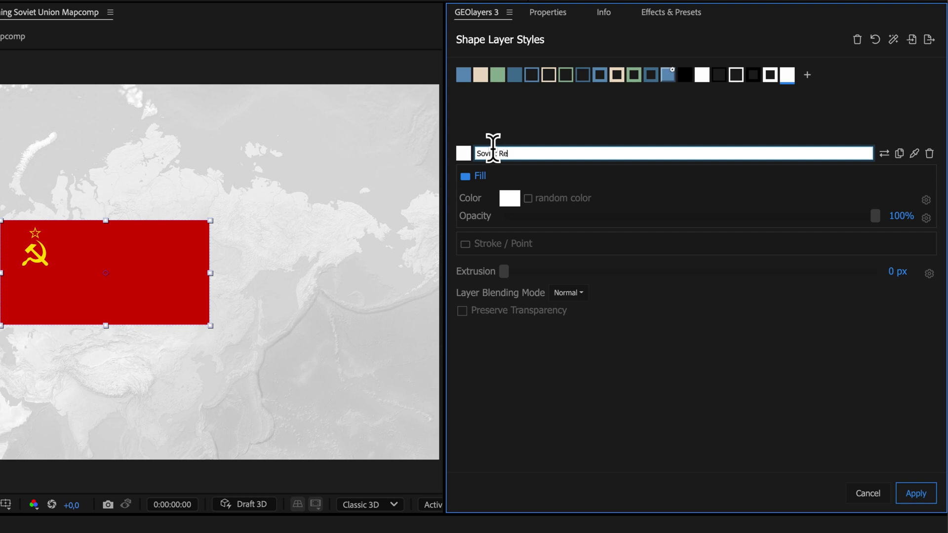
left_click(508, 197)
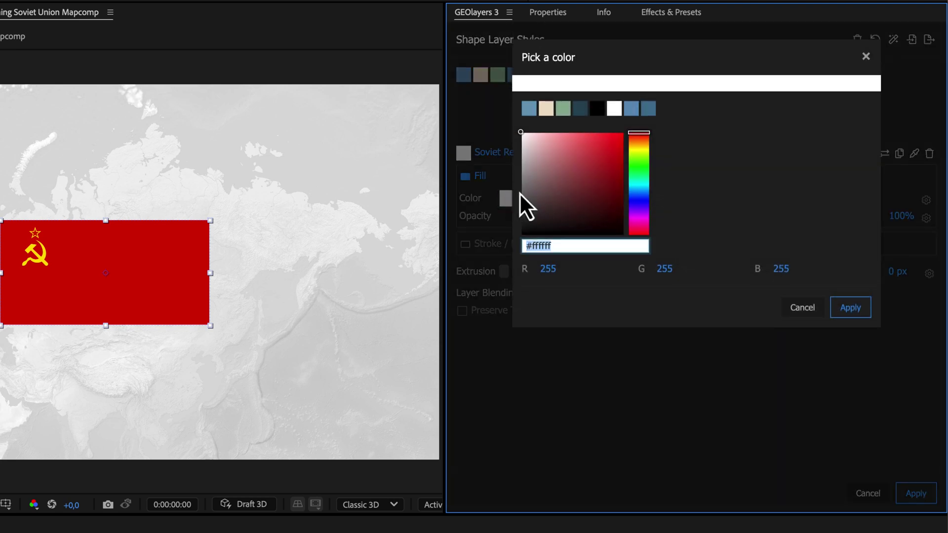
type("#cc0000")
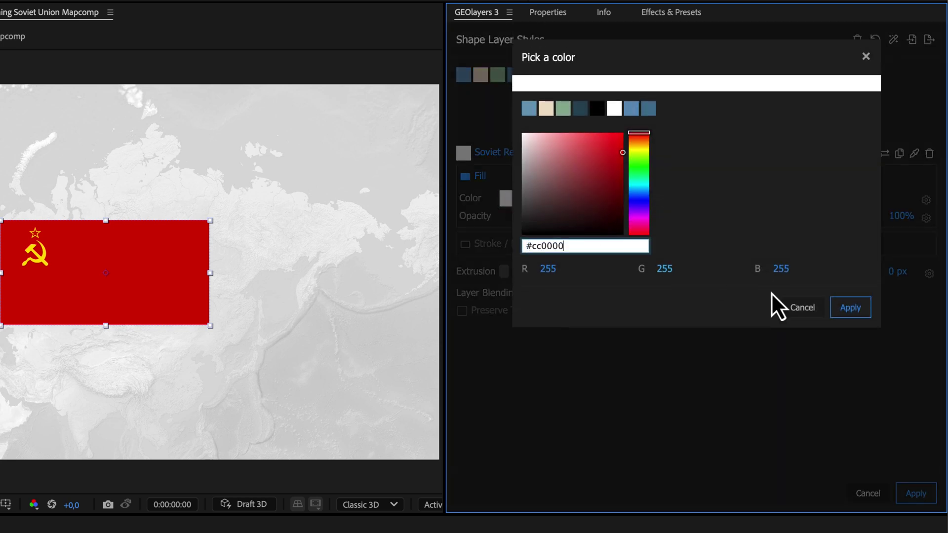
left_click(855, 310)
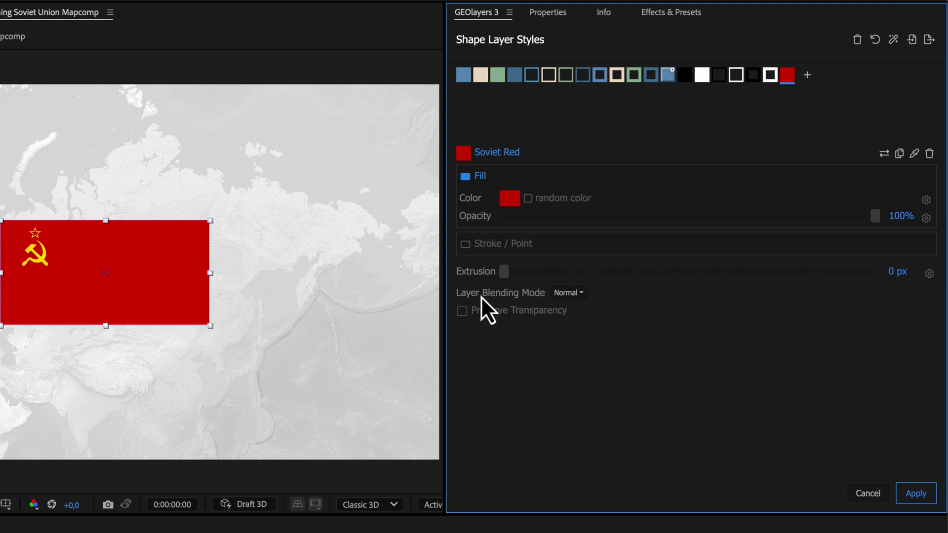
left_click(574, 293)
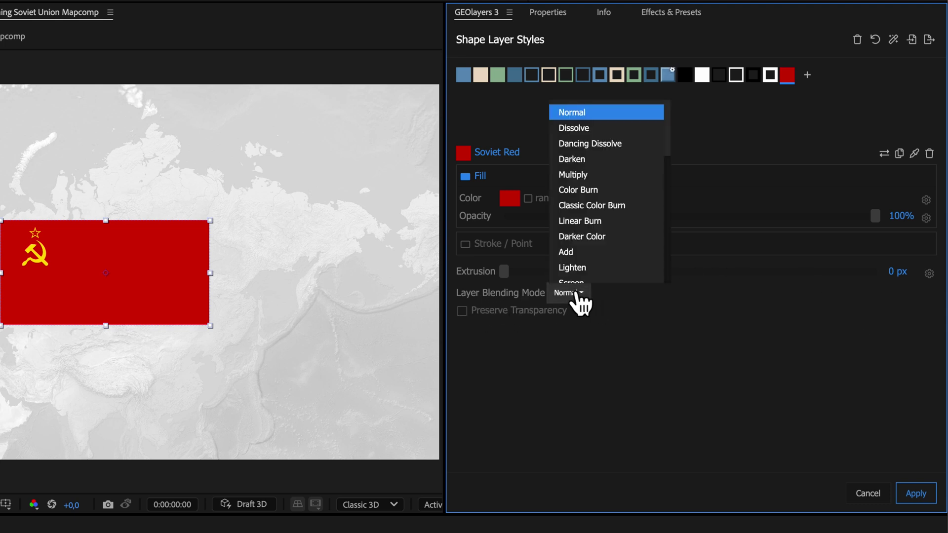
left_click(579, 175)
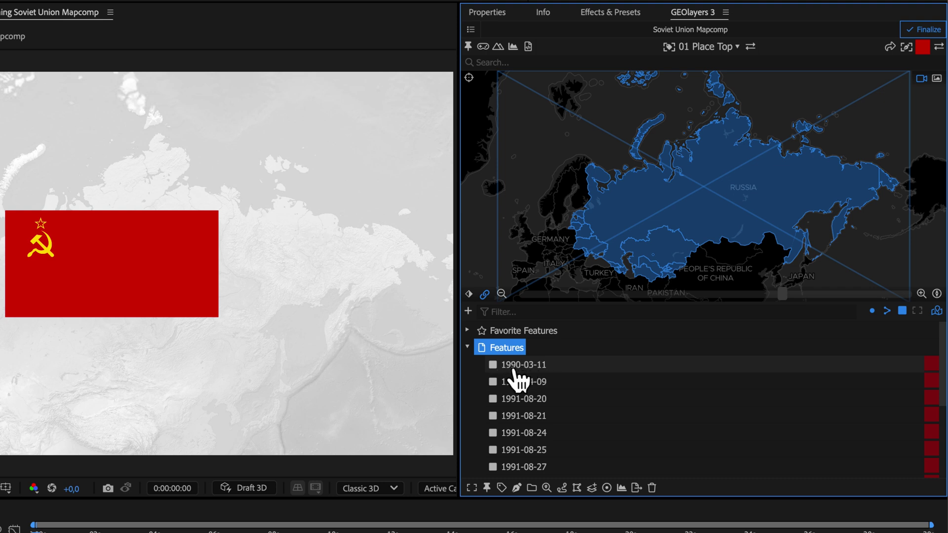
- Set Name Features by to Auto for the post-Soviet features collection and apply it
left_click(547, 488)
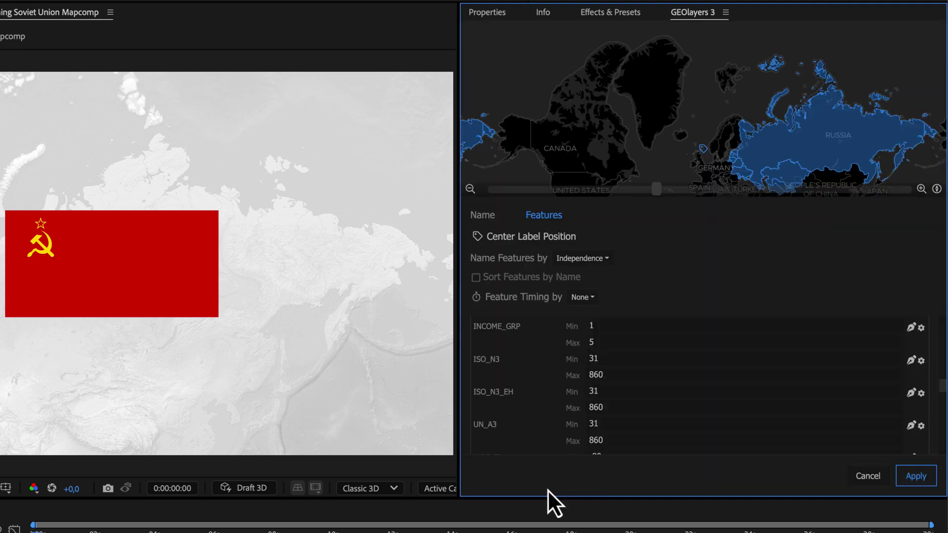
left_click(587, 260)
scroll(603, 317, "up", 10)
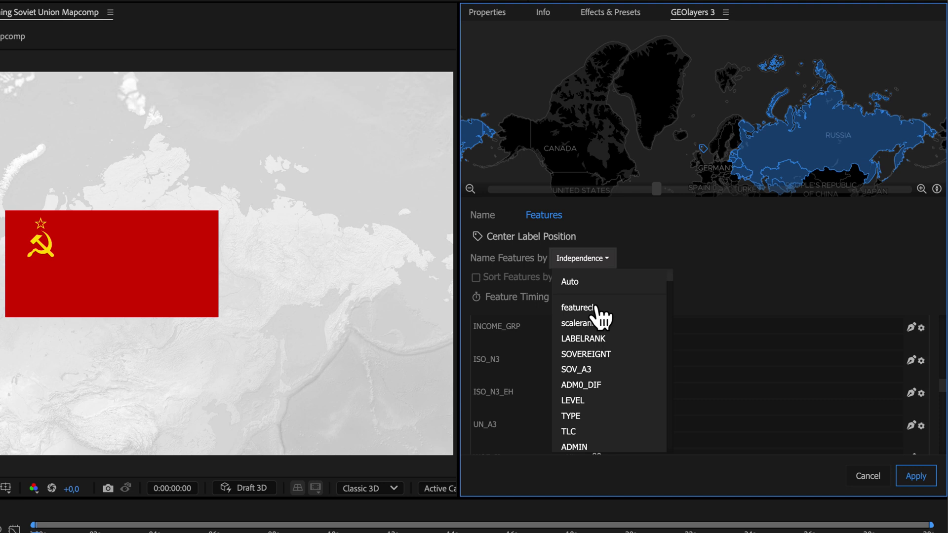
left_click(577, 281)
left_click(914, 478)
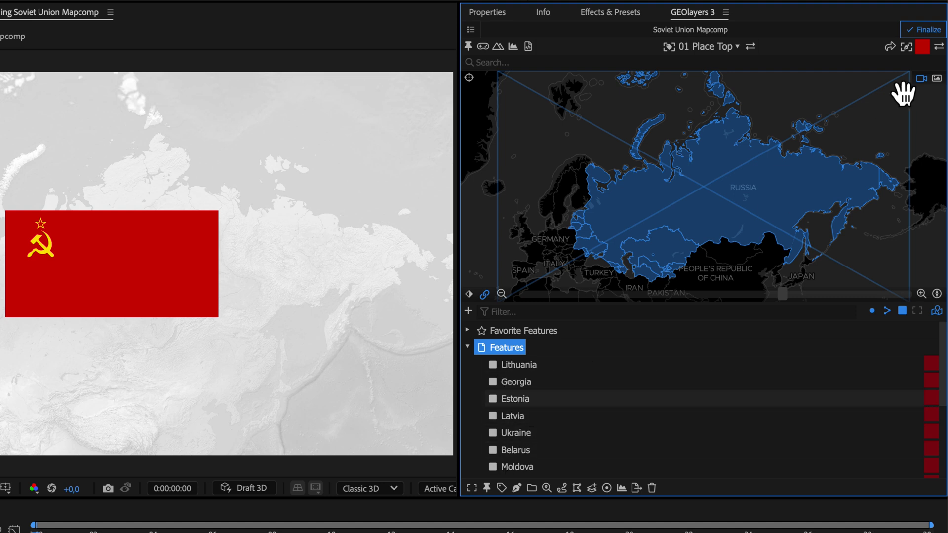
- Draw the post-Soviet features as individual layers, with Simplify Geometry set to Current Zoom
left_click(923, 47)
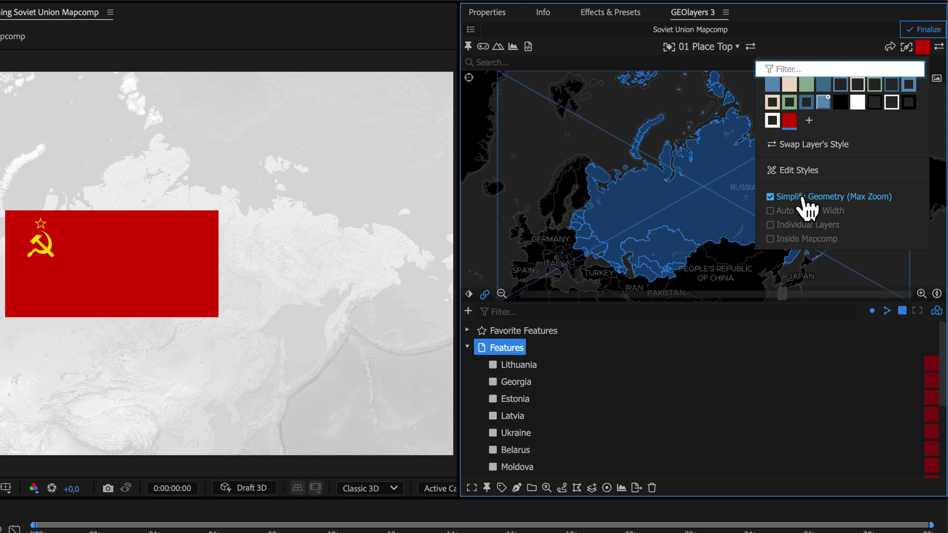
left_click(833, 198)
left_click(832, 197)
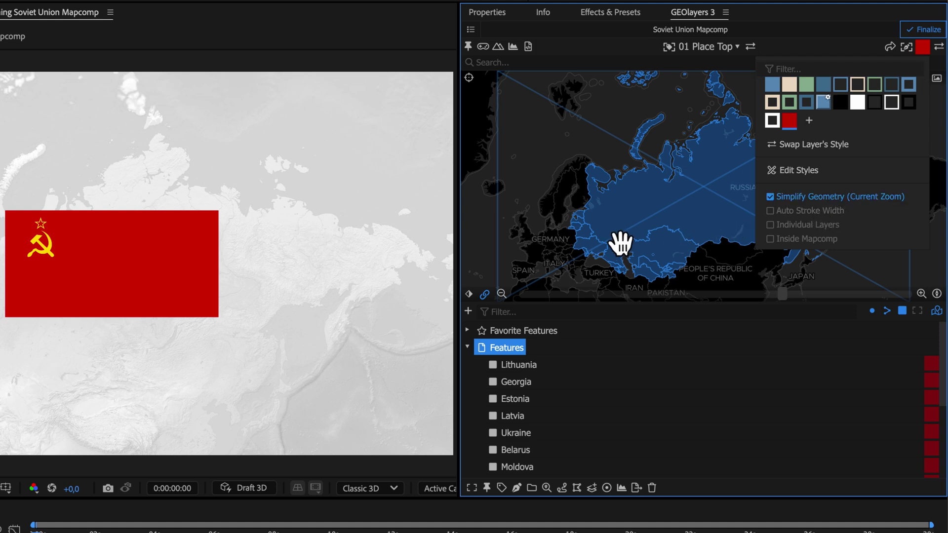
left_click(790, 226)
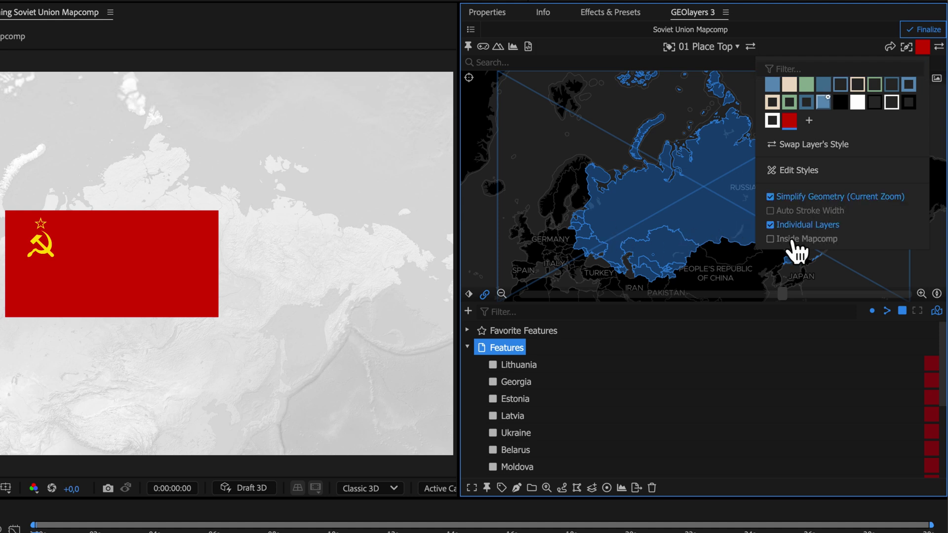
left_click(517, 488)
left_click(567, 429)
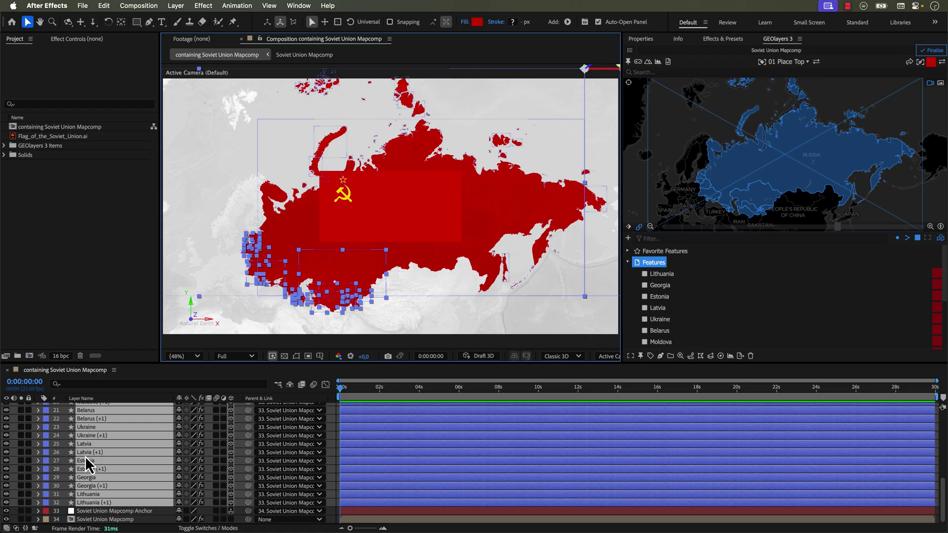
- Examine the drawn country layers and their (+1) duplicates, temporarily hiding Russia (+1) to see which part of the map it holds
scroll(89, 464, "down", 7)
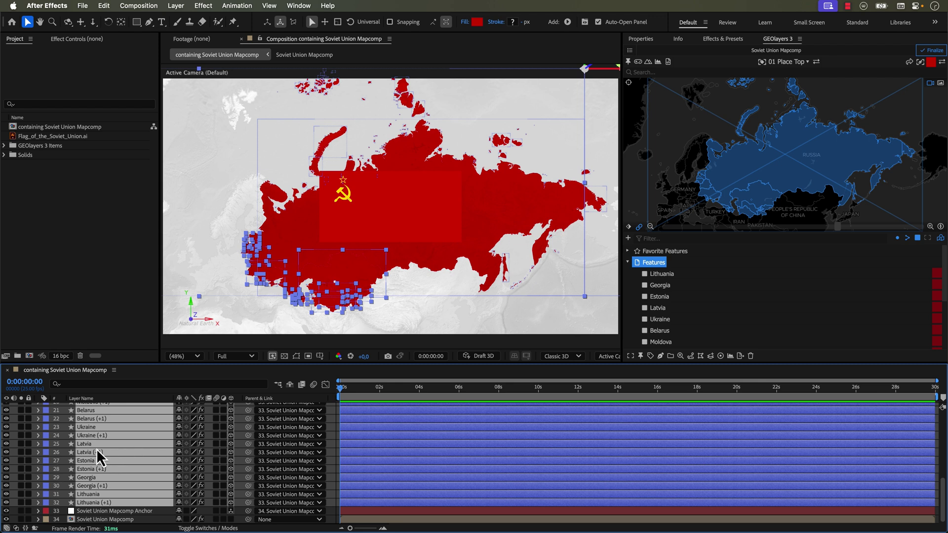
scroll(99, 456, "up", 7)
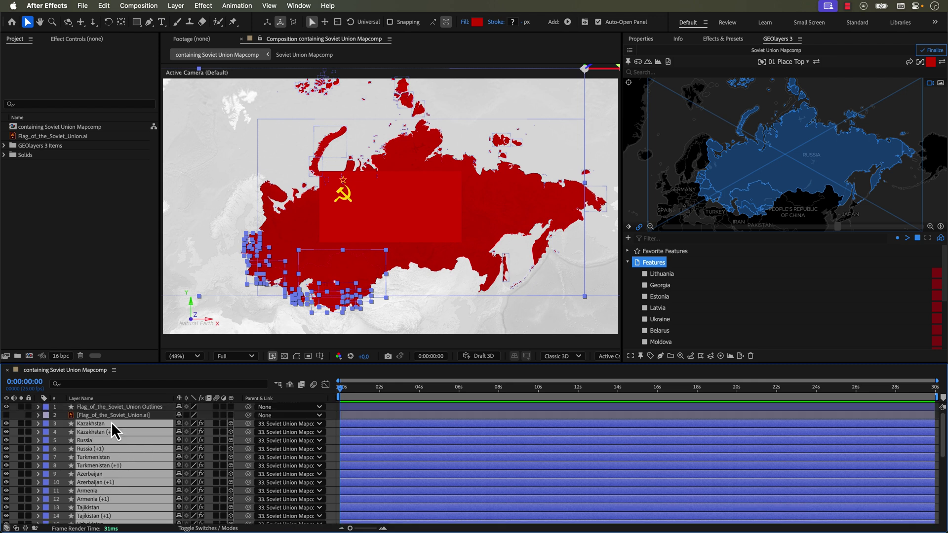
key("F2")
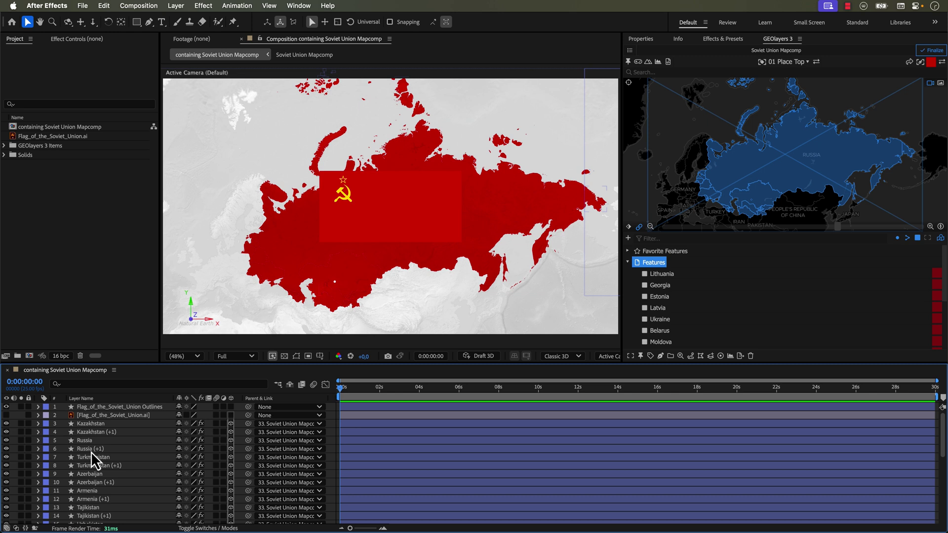
left_click(118, 449)
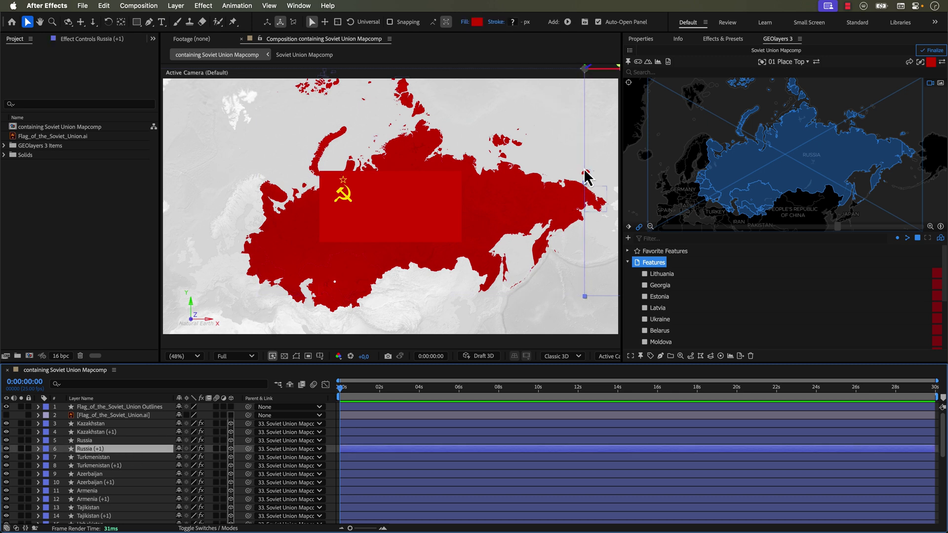
left_click(5, 449)
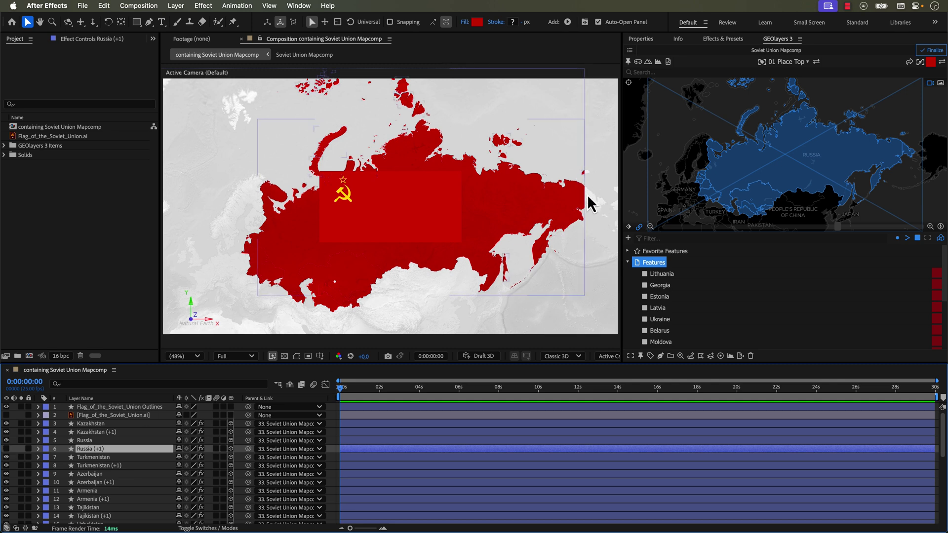
left_click(6, 449)
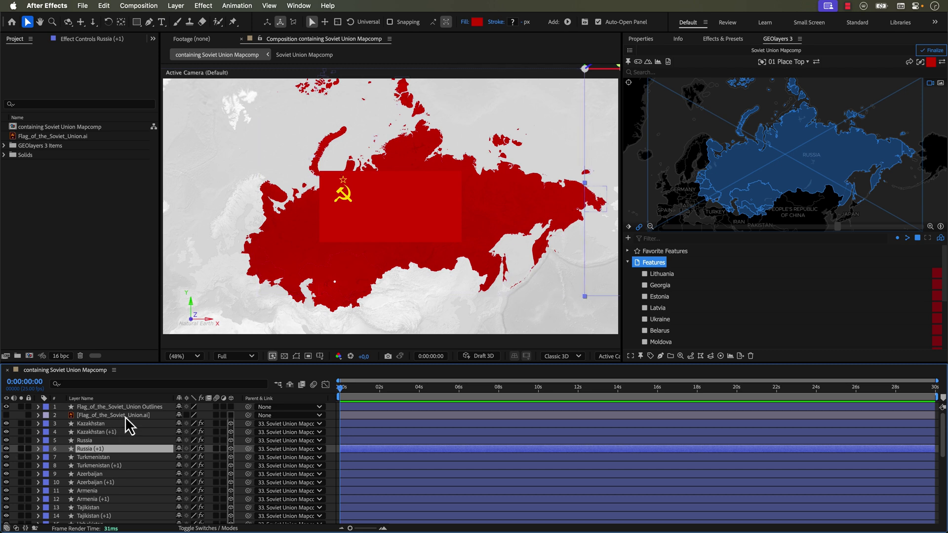
- Delete all drawn country layers from Kazakhstan to Lithuania (+1), keeping only Russia and Russia (+1)
left_click(99, 425)
left_click(95, 432, "shift")
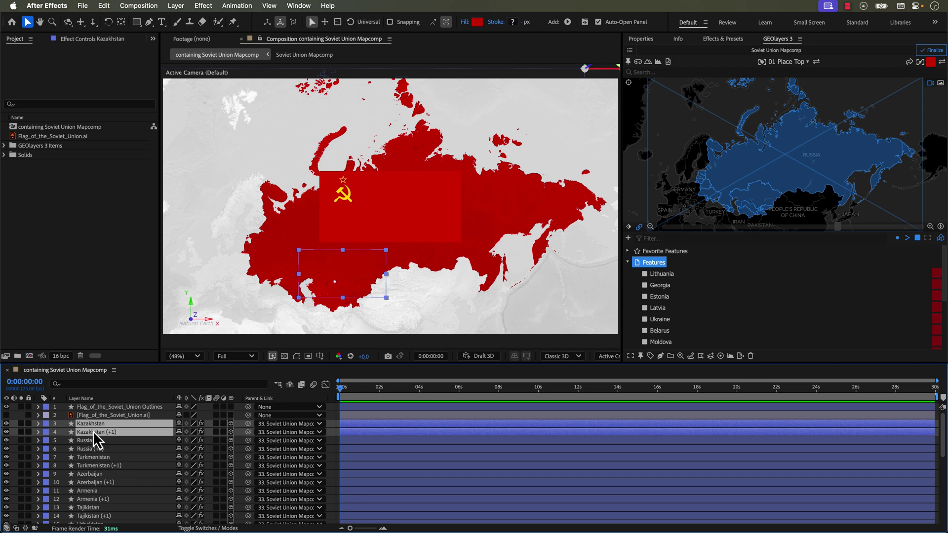
scroll(93, 484, "down", 6)
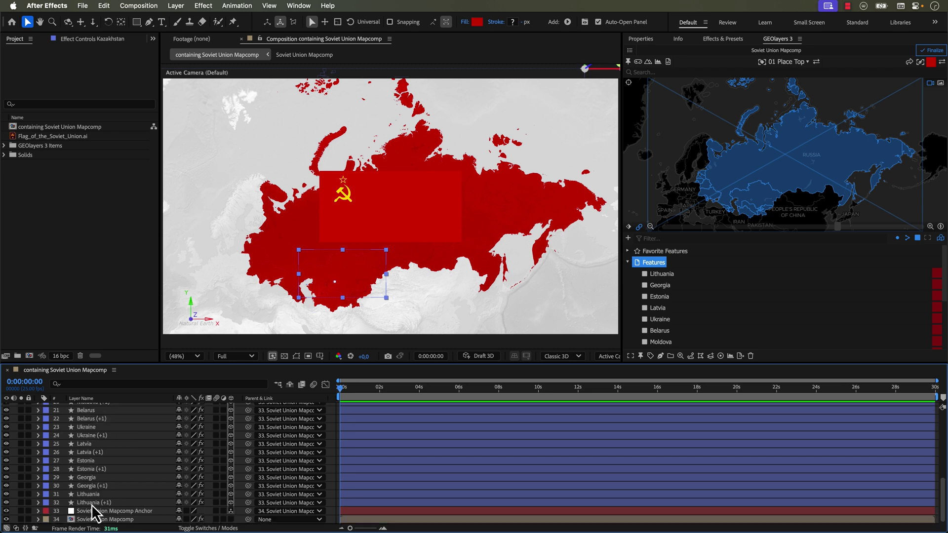
left_click(91, 504, "shift")
scroll(92, 509, "up", 6)
left_click(91, 449, "super")
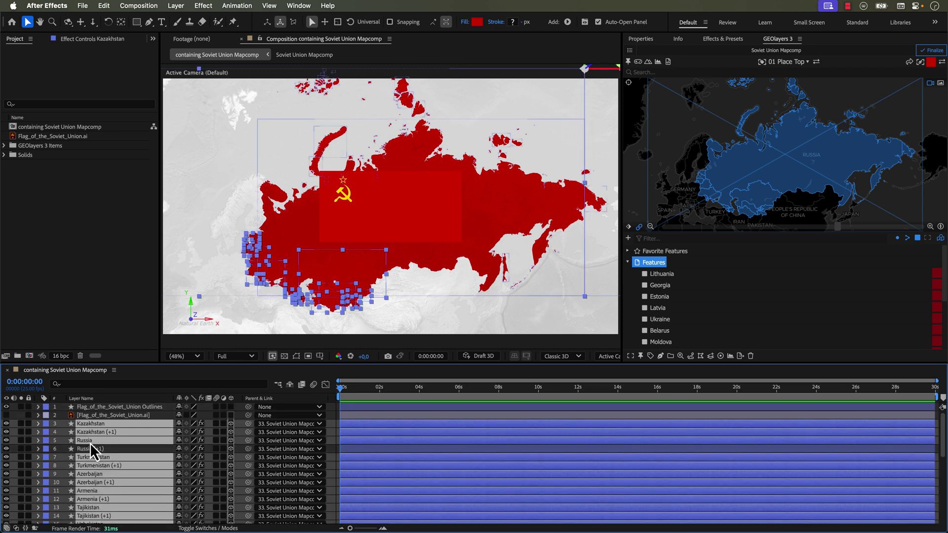
left_click(90, 442, "super")
key("Delete")
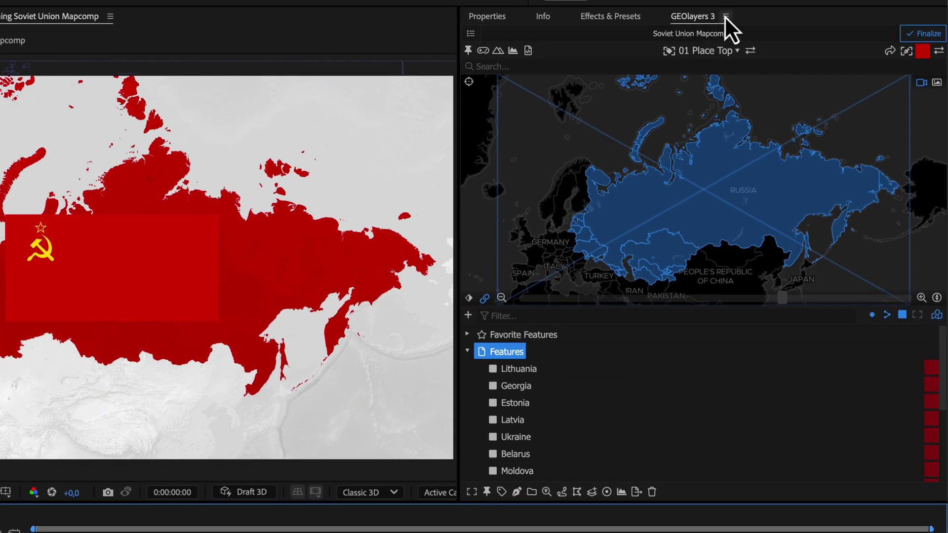
- Disable Duplicate Layers across Date Line in the GEOlayers preferences and apply the change
left_click(725, 16)
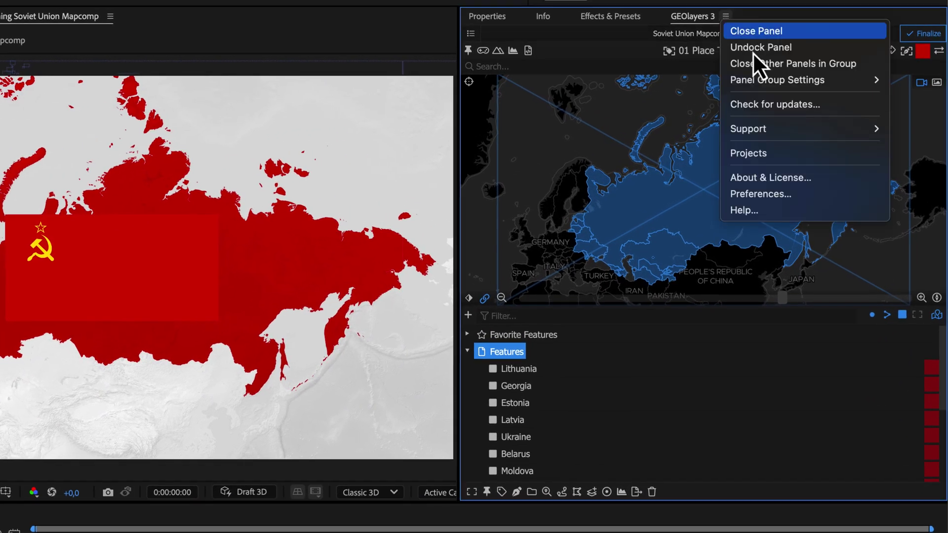
left_click(763, 194)
scroll(667, 256, "down", 10)
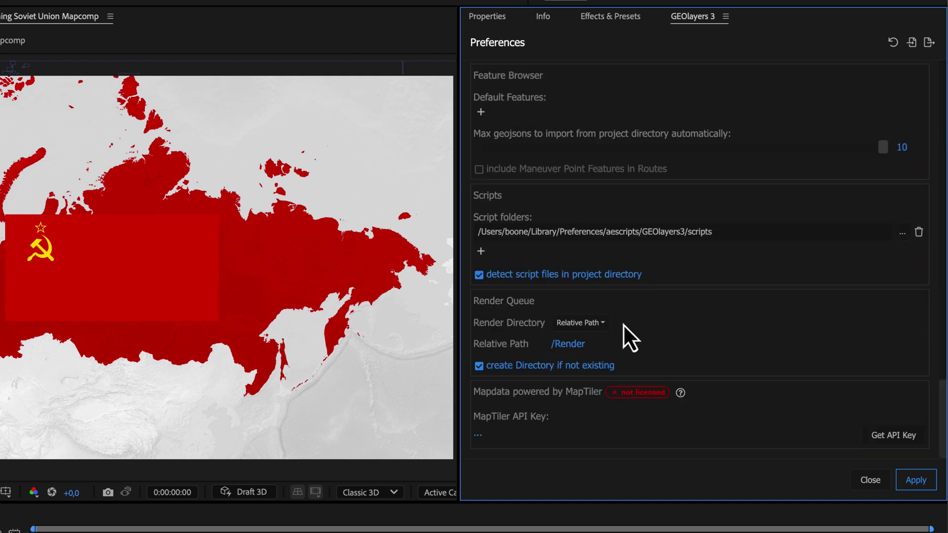
scroll(594, 249, "up", 1)
scroll(594, 250, "up", 5)
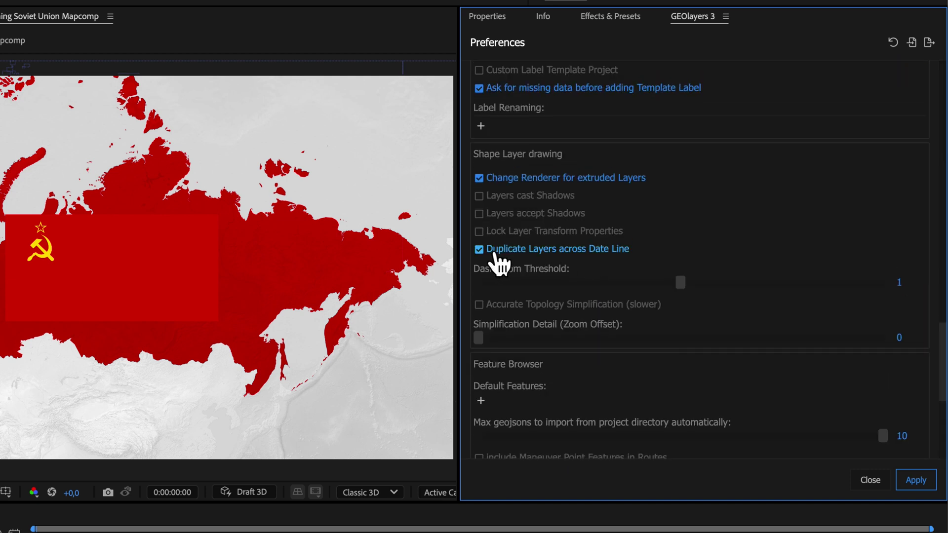
left_click(585, 252)
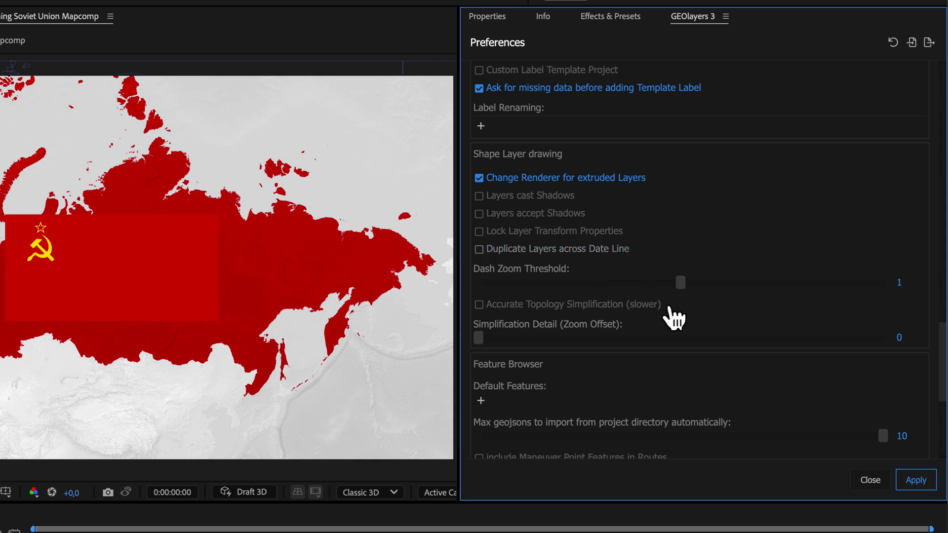
left_click(917, 482)
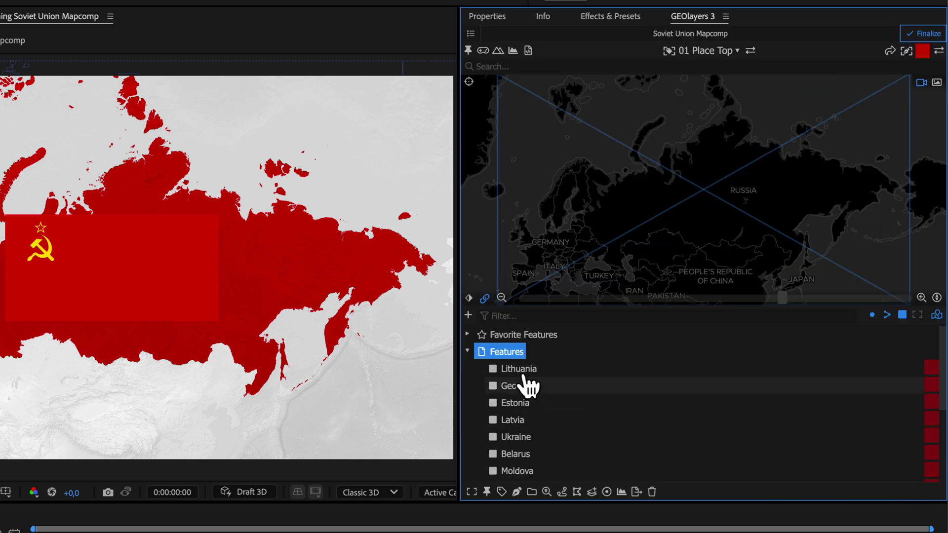
- Draw all the post-Soviet country features except Russia again
scroll(526, 388, "down", 3)
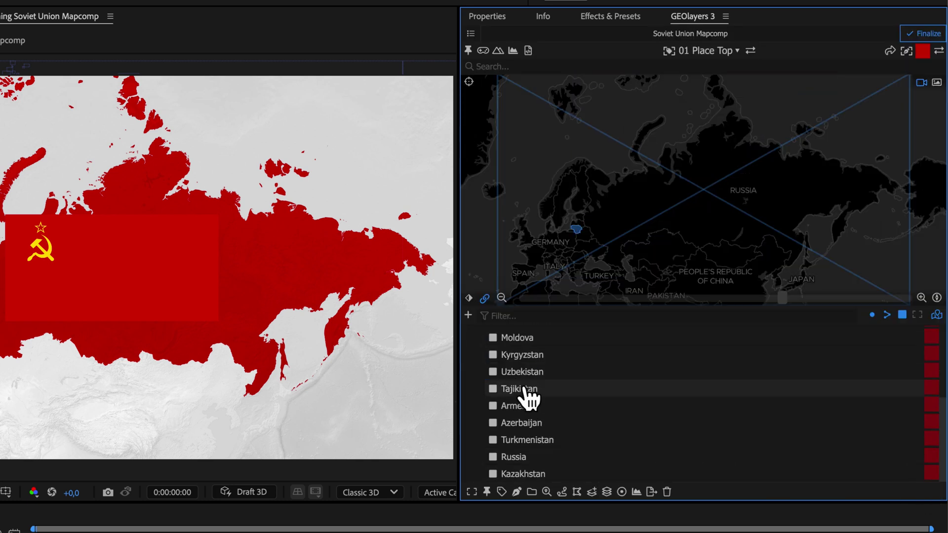
key("ctrl+a")
left_click(516, 458, "ctrl")
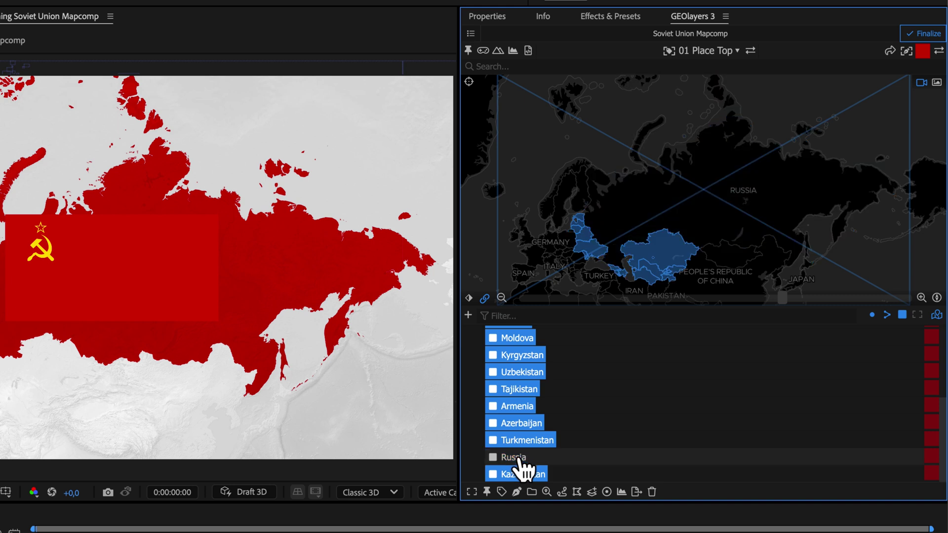
left_click(517, 492)
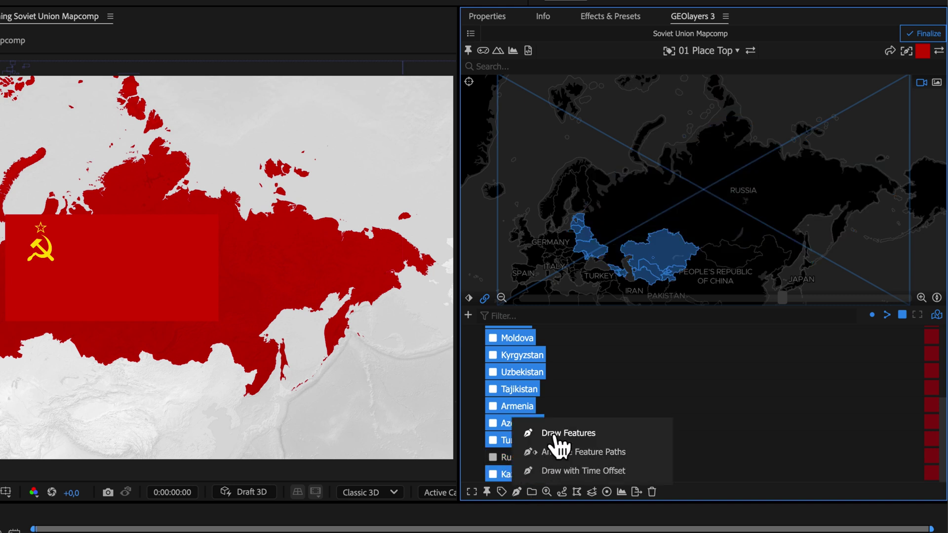
key("Return")
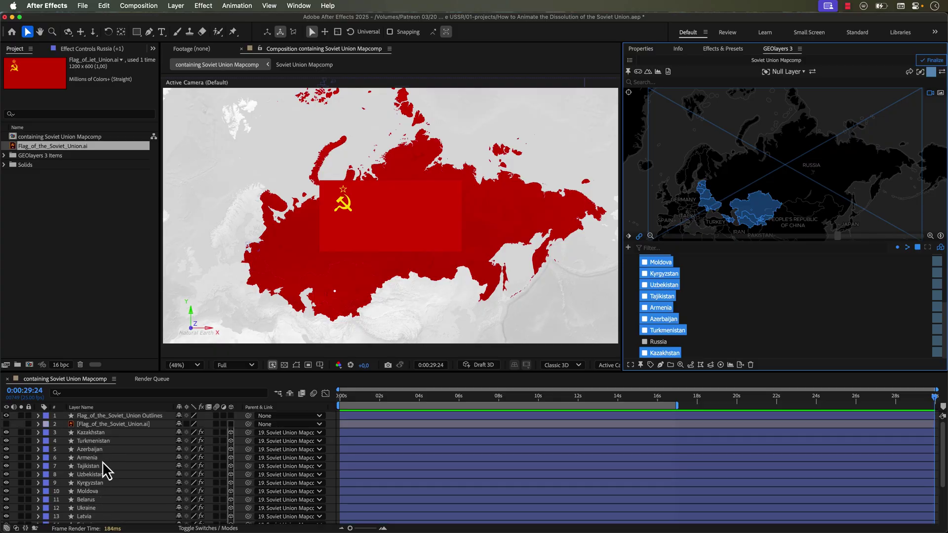
- Move the Russia and Russia (+1) layers directly below Kazakhstan in the layer stack
scroll(94, 477, "down", 3)
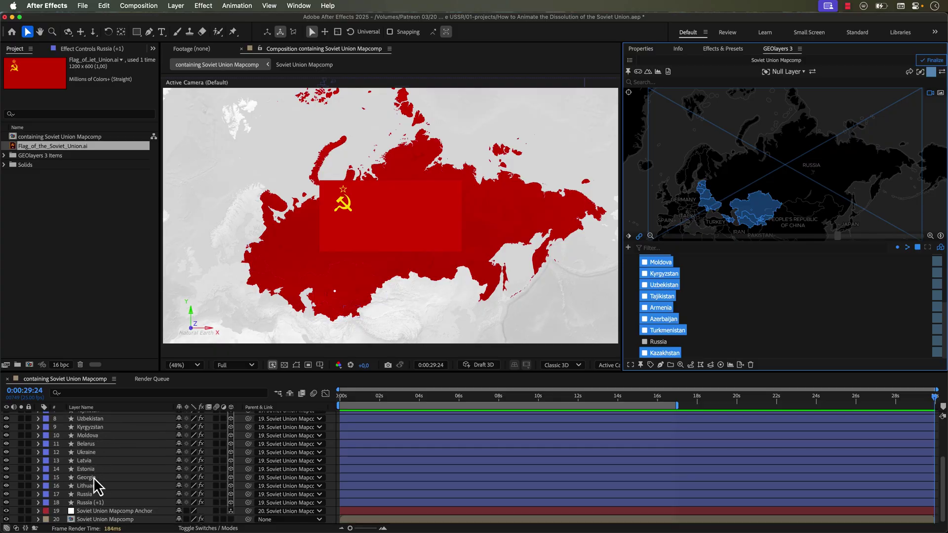
left_click(85, 494)
left_click(86, 502, "shift")
left_click_drag(86, 499, 96, 438)
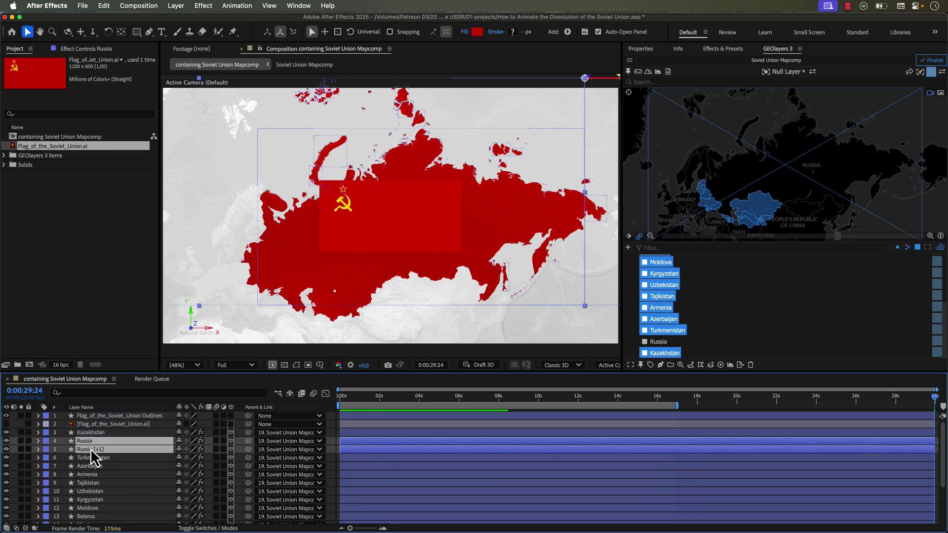
- Delete the hidden Flag_of_the_Soviet_Union.ai layer from the composition, keeping the flag outlines layer
left_click(93, 434)
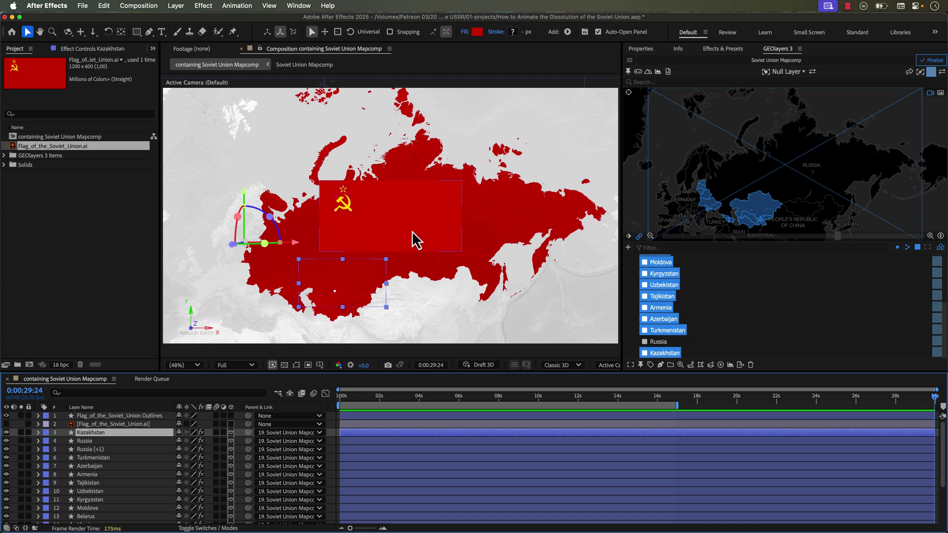
left_click(94, 426)
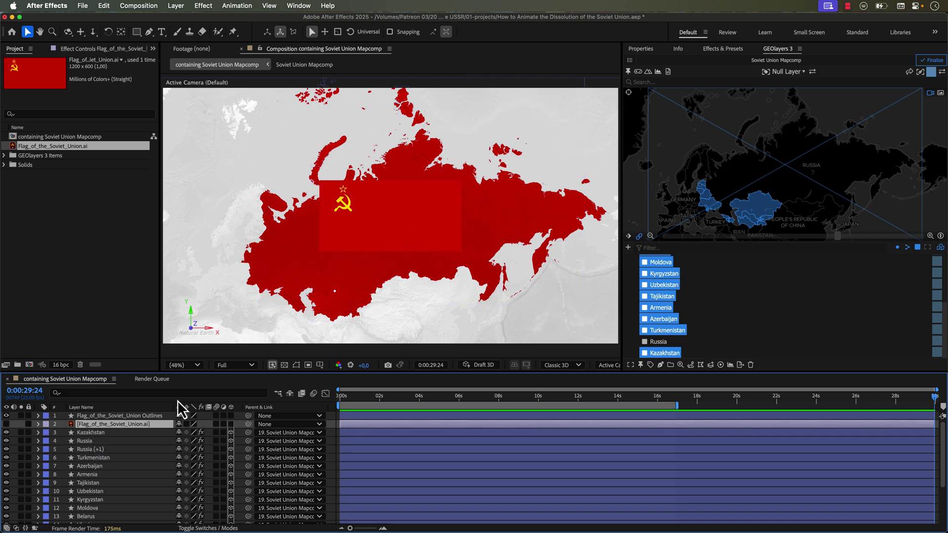
key("Delete")
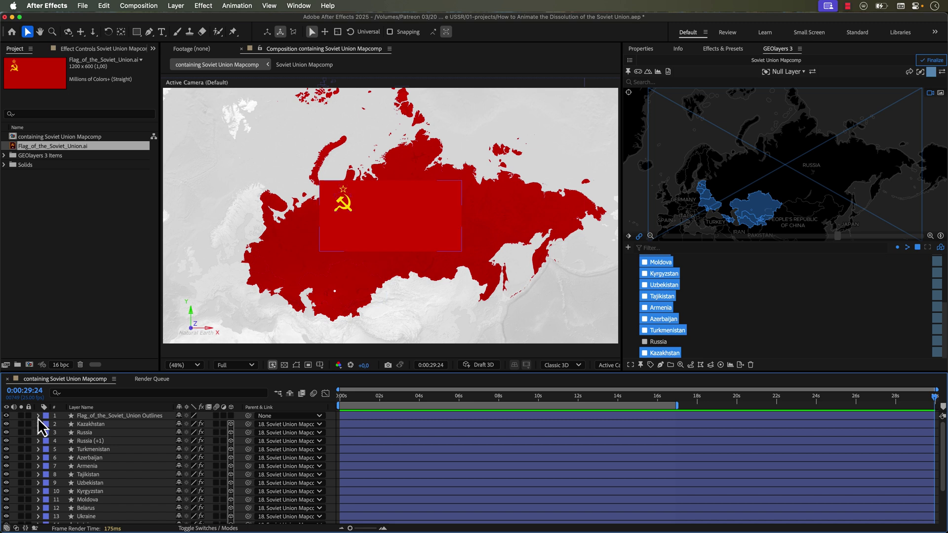
- Hide Group 4 in the flag outlines layer and move the hammer, sickle and star to the middle of Russia
left_click(38, 416)
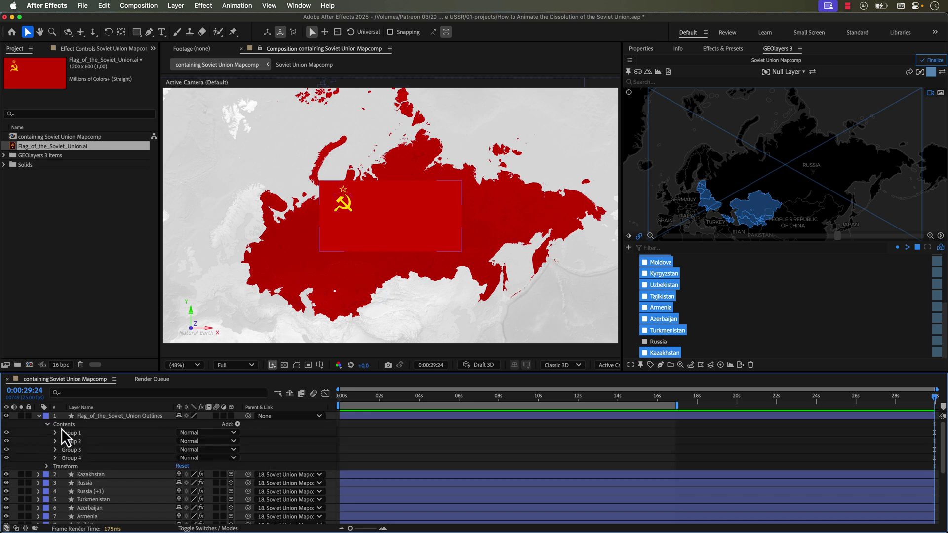
left_click(6, 458)
left_click_drag(342, 209, 407, 228)
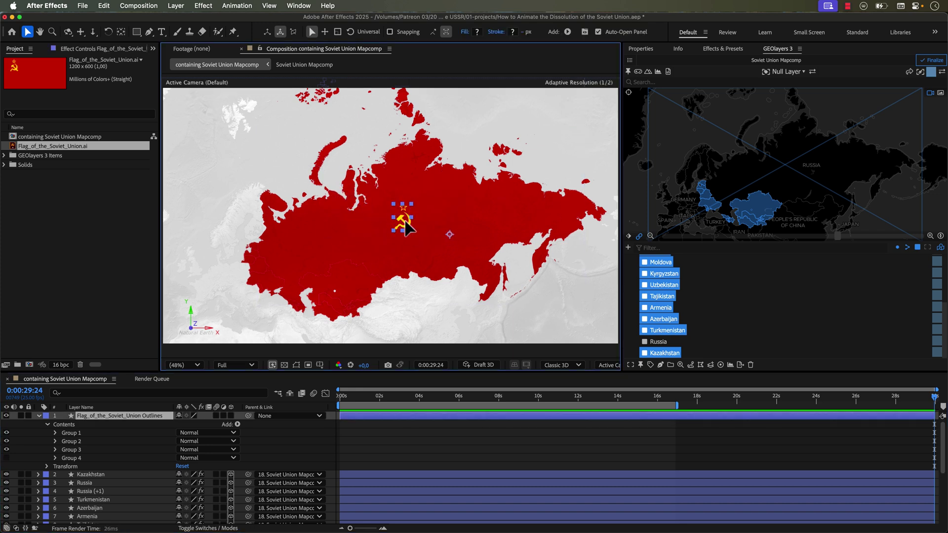
- Center the flag outlines layer's anchor point in its content and scale the emblem up to about three times its size
right_click(408, 228)
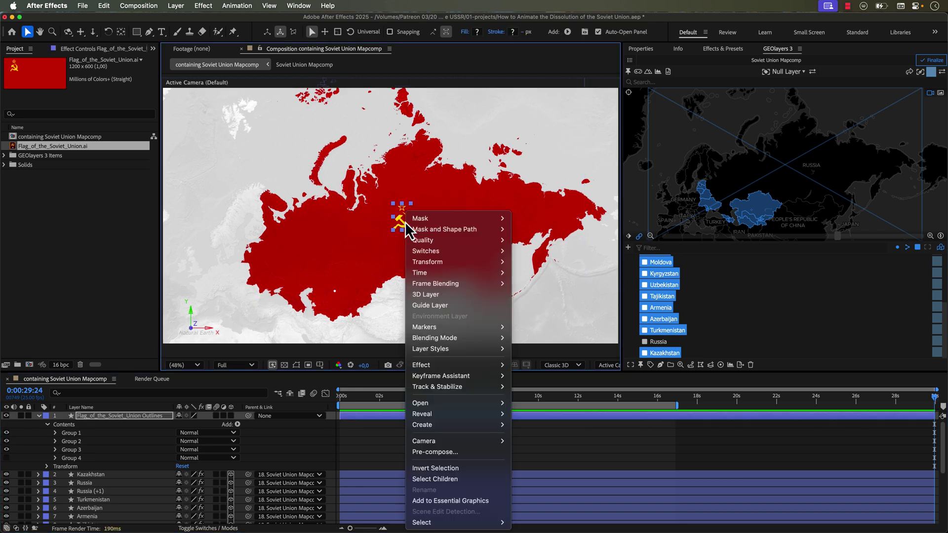
mouse_move(426, 262)
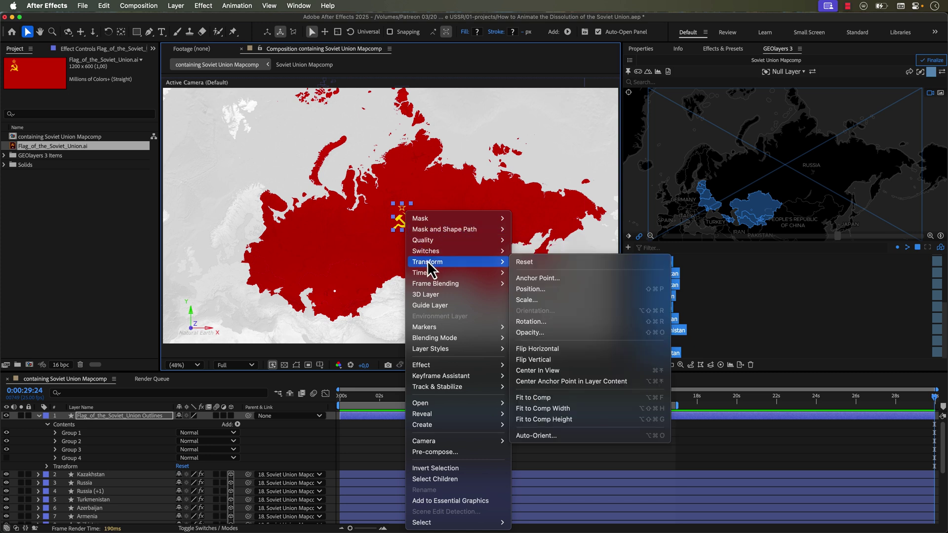
left_click(586, 383)
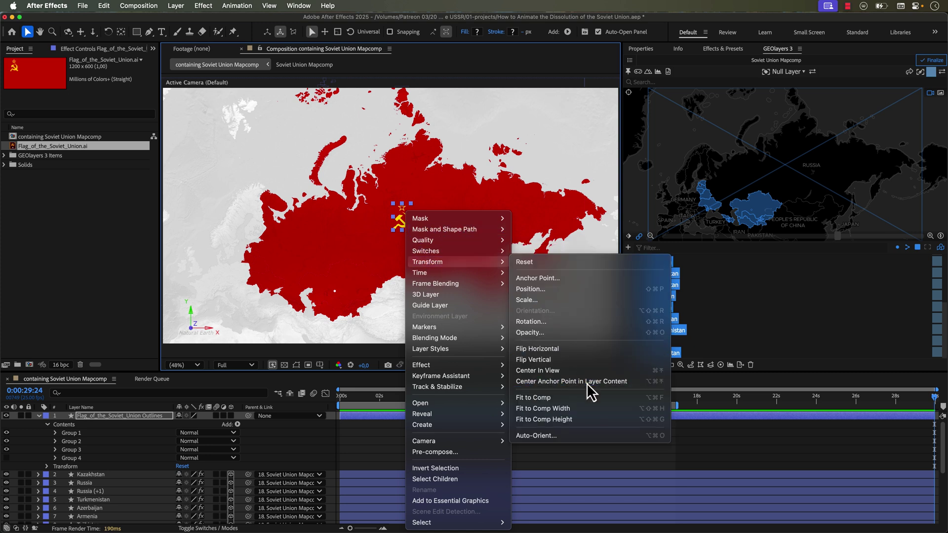
left_click_drag(414, 233, 428, 249)
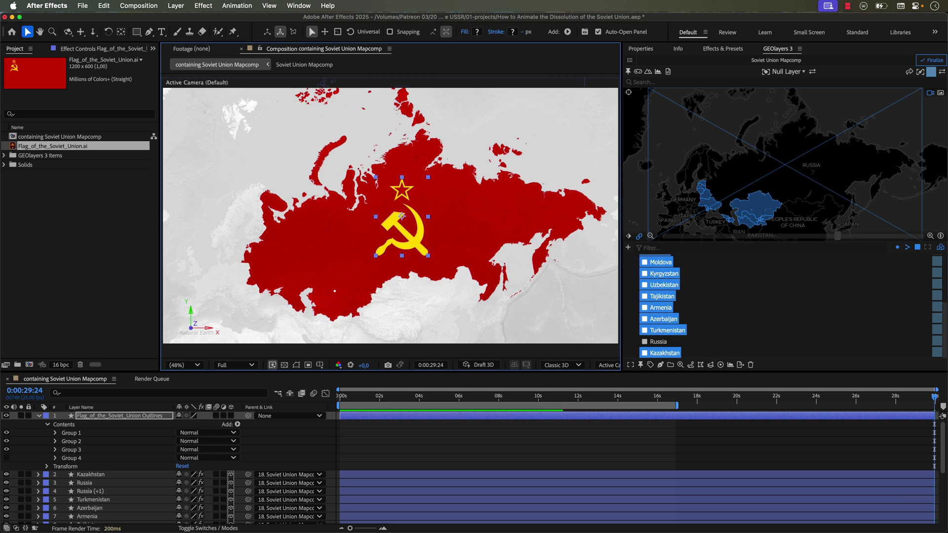
left_click(38, 416)
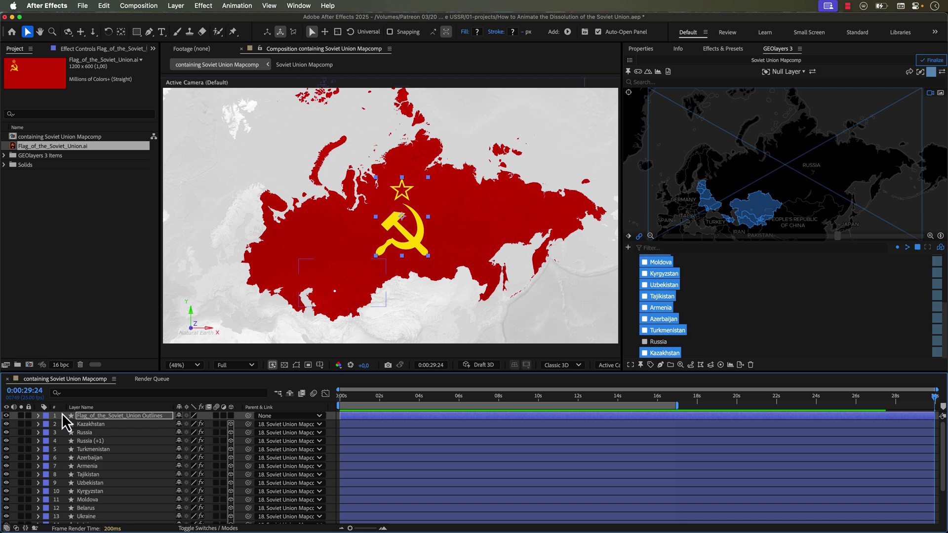
- Label the Flag_of_the_Soviet_Union Outlines layer red and parent it to the Soviet Union Mapcomp Anchor layer
left_click(47, 424)
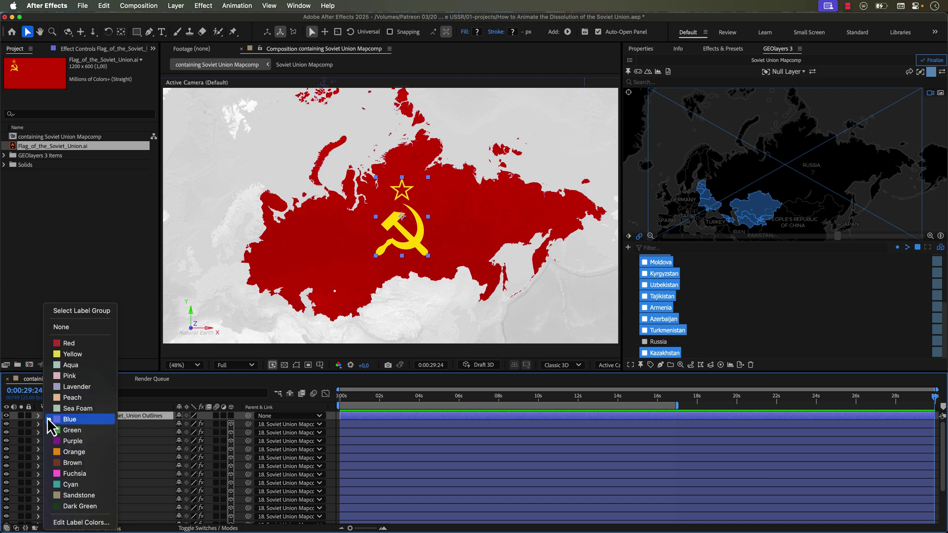
left_click(64, 344)
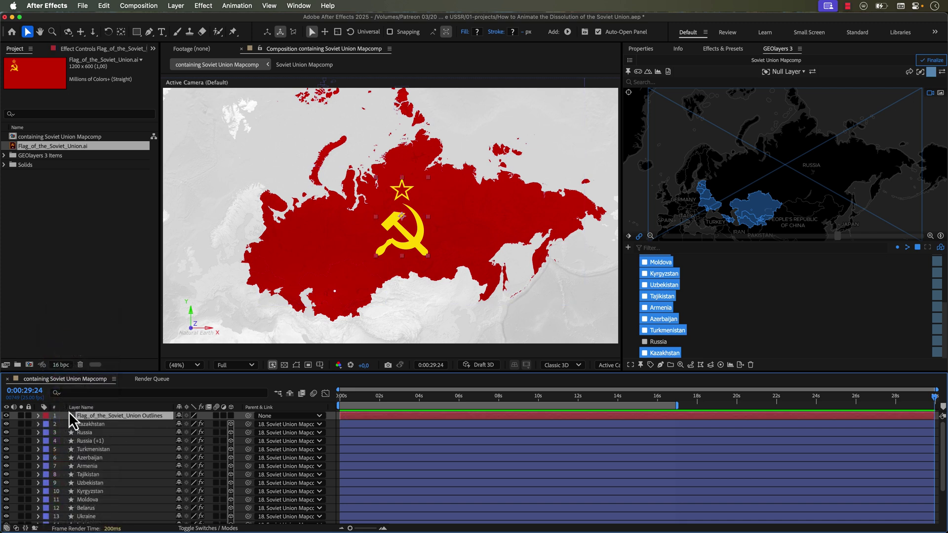
left_click_drag(248, 416, 94, 520)
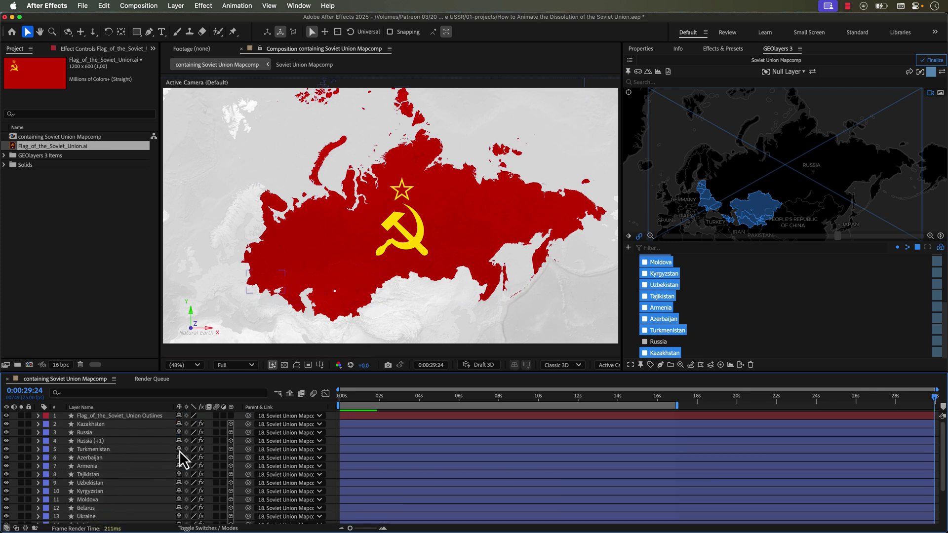
- Make the Flag_of_the_Soviet_Union Outlines layer 3D and lock it
left_click(231, 416)
left_click(28, 416)
- Reveal the opacity of all country layers from Lithuania to Kazakhstan and keyframe it at 0:00:00:00
left_click(85, 424)
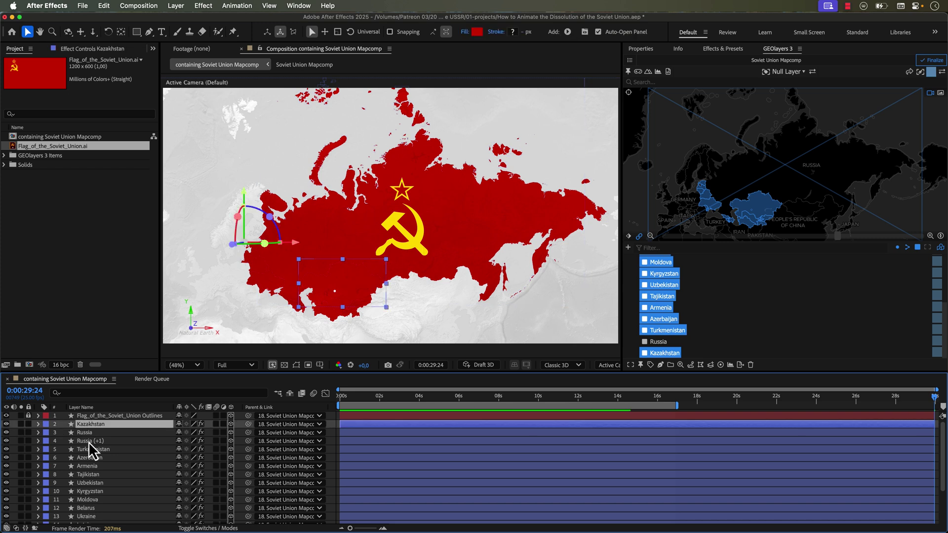
scroll(104, 479, "down", 3)
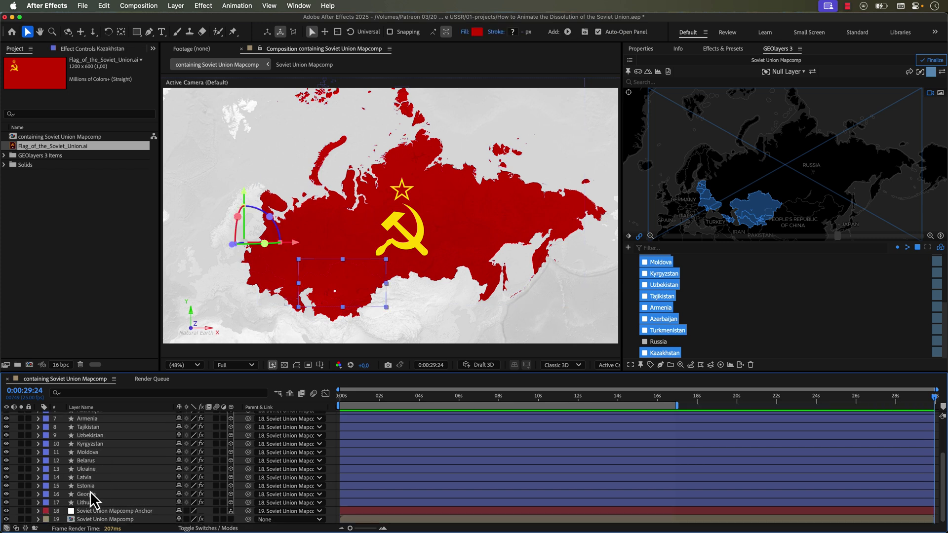
scroll(91, 499, "up", 2)
scroll(93, 499, "down", 2)
left_click(87, 502)
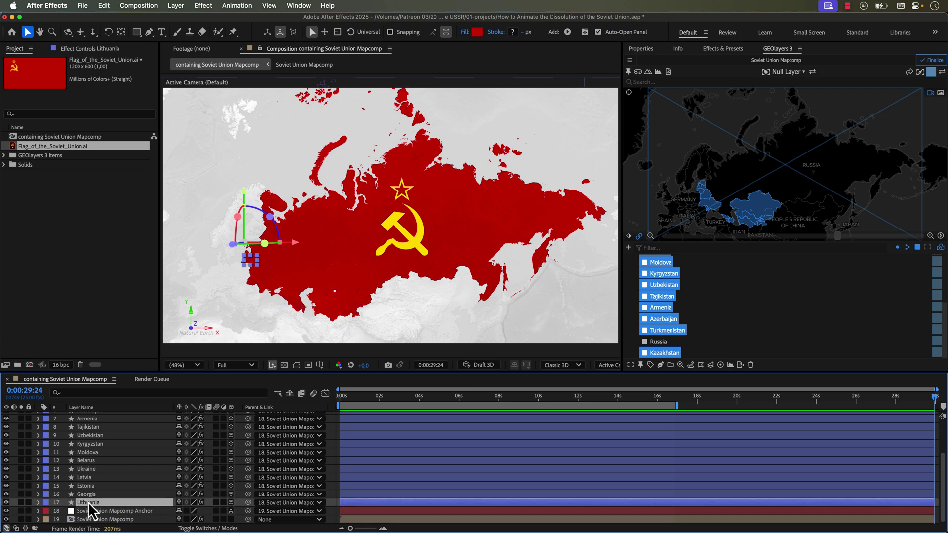
scroll(89, 508, "up", 3)
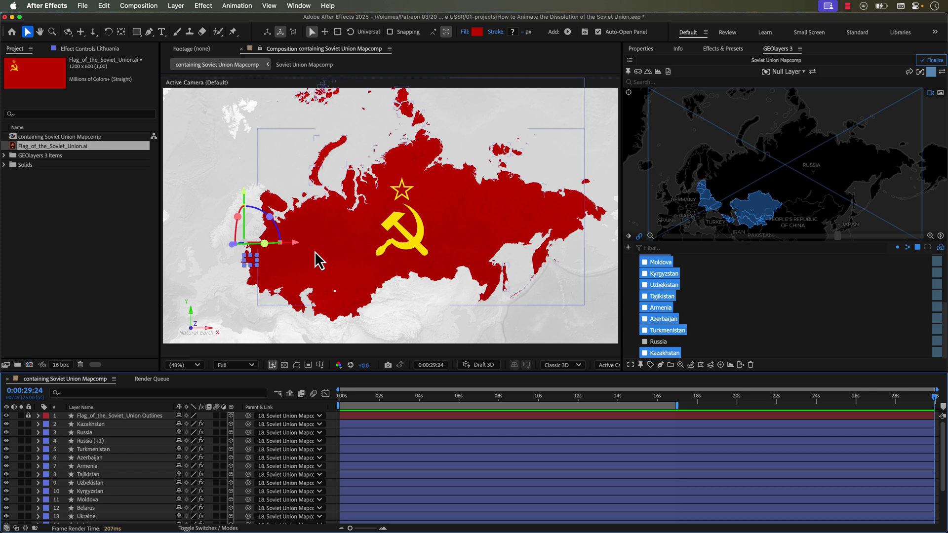
scroll(98, 449, "down", 3)
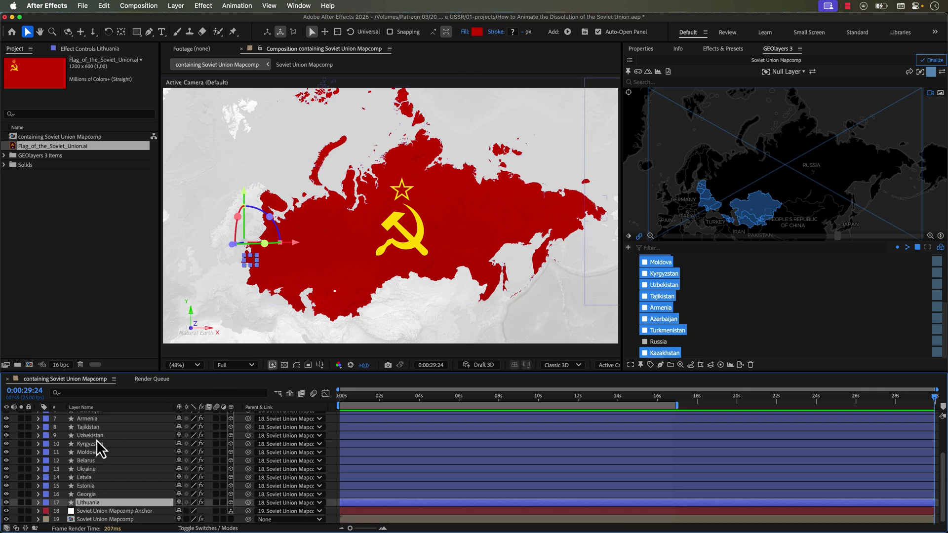
scroll(97, 446, "up", 3)
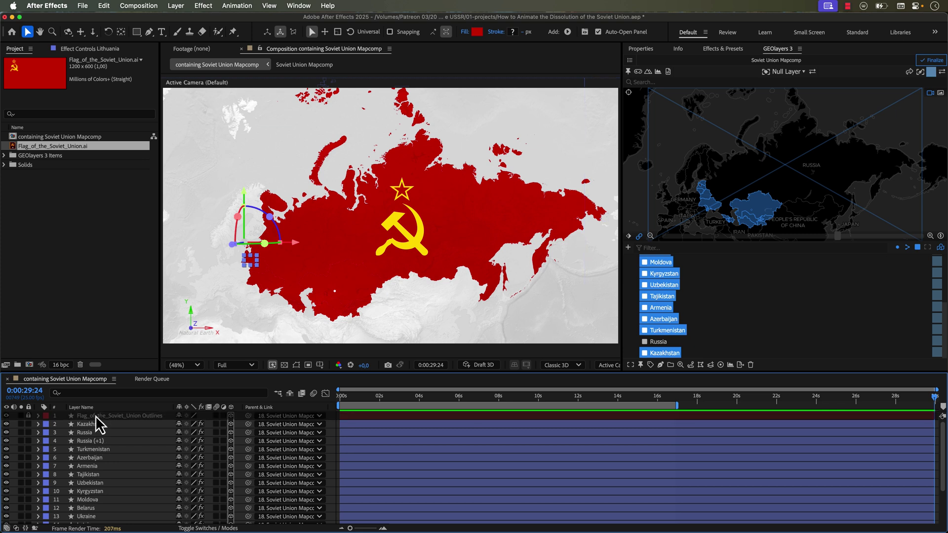
left_click(93, 431, "shift")
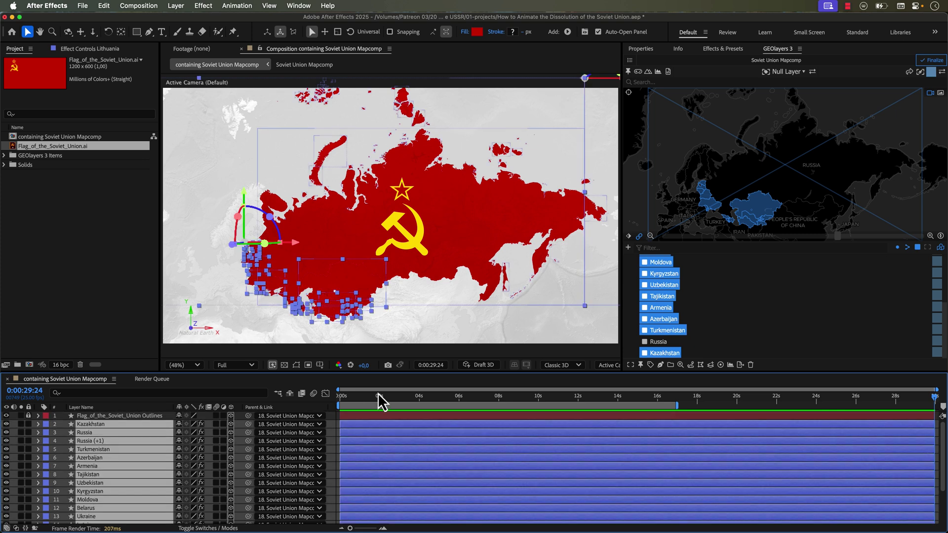
key("t")
left_click(359, 401)
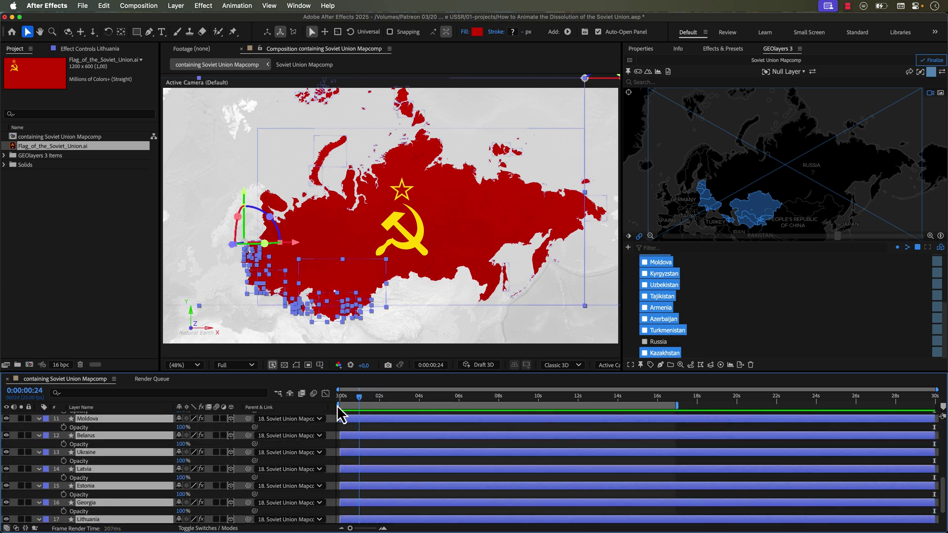
left_click(64, 427)
- Set the opacity of all country layers to 25% at 0:00:01:03 and maximize the timeline
left_click_drag(356, 401, 363, 399)
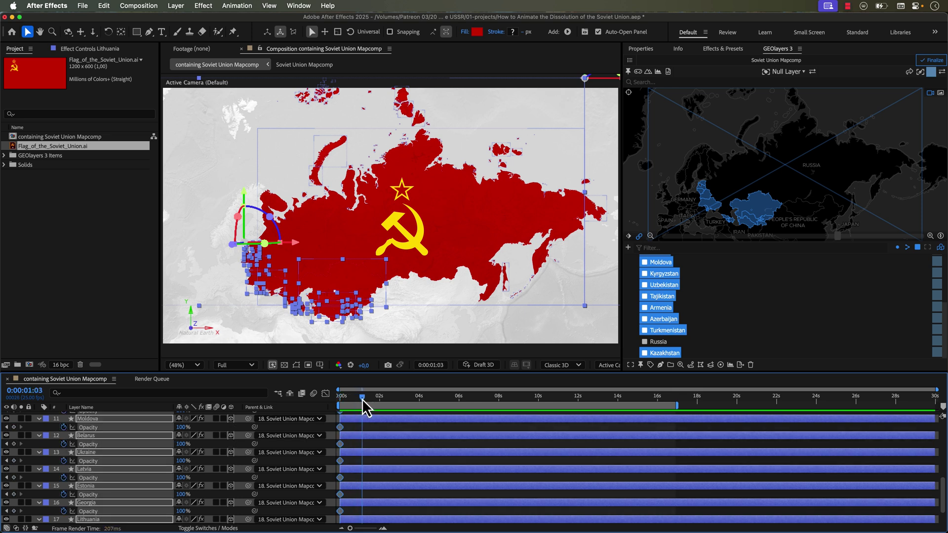
left_click(181, 428)
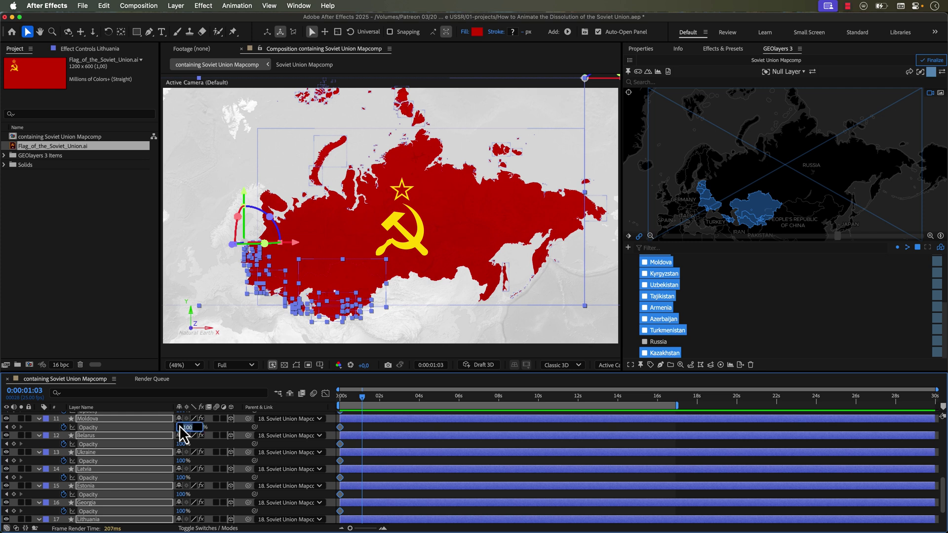
key("Return")
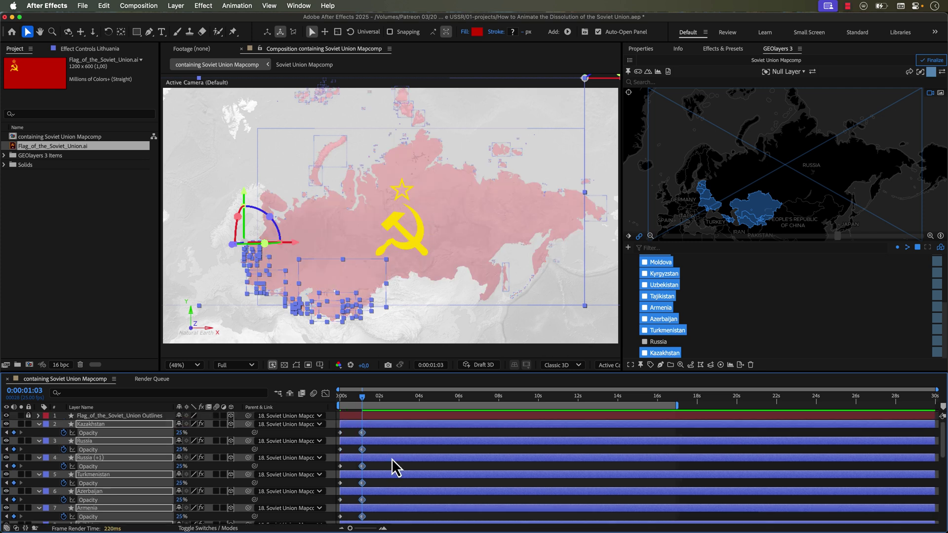
key("grave")
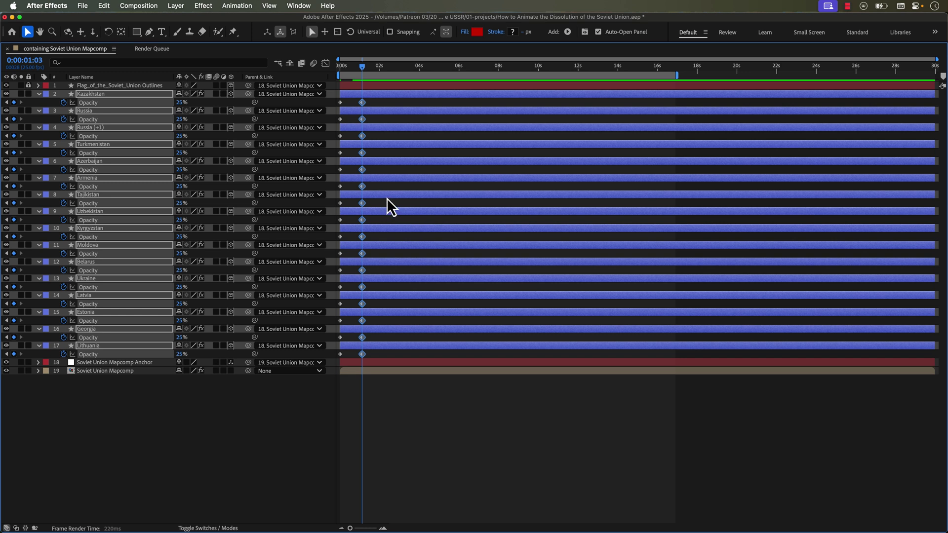
left_click(238, 6)
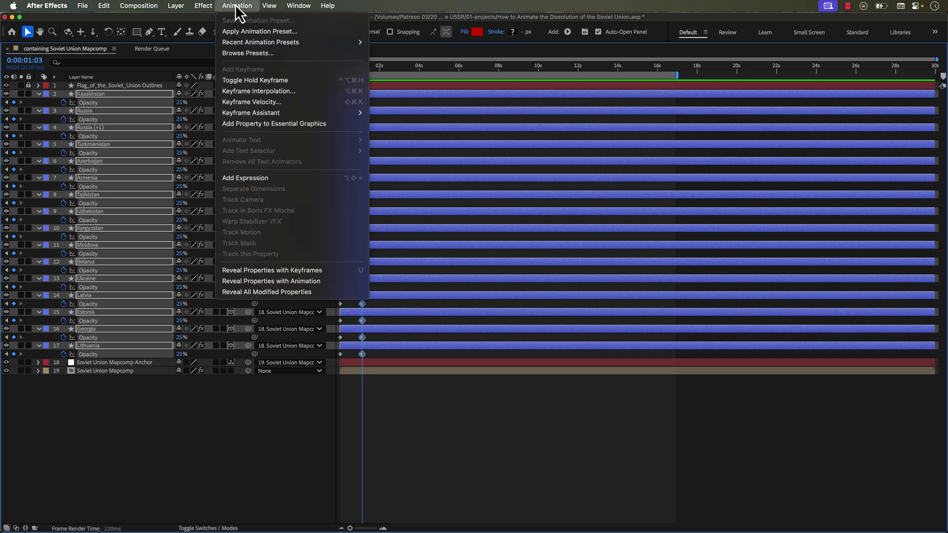
mouse_move(270, 113)
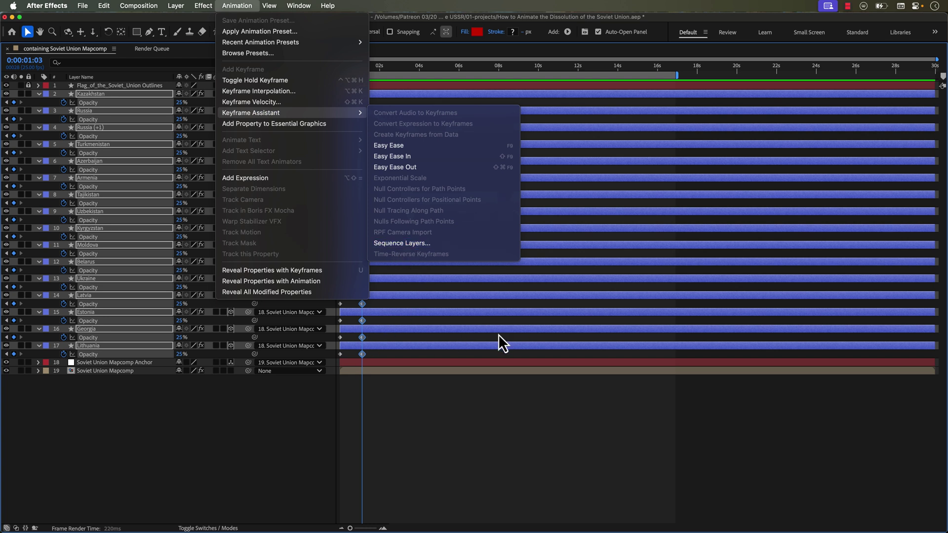
left_click(220, 439)
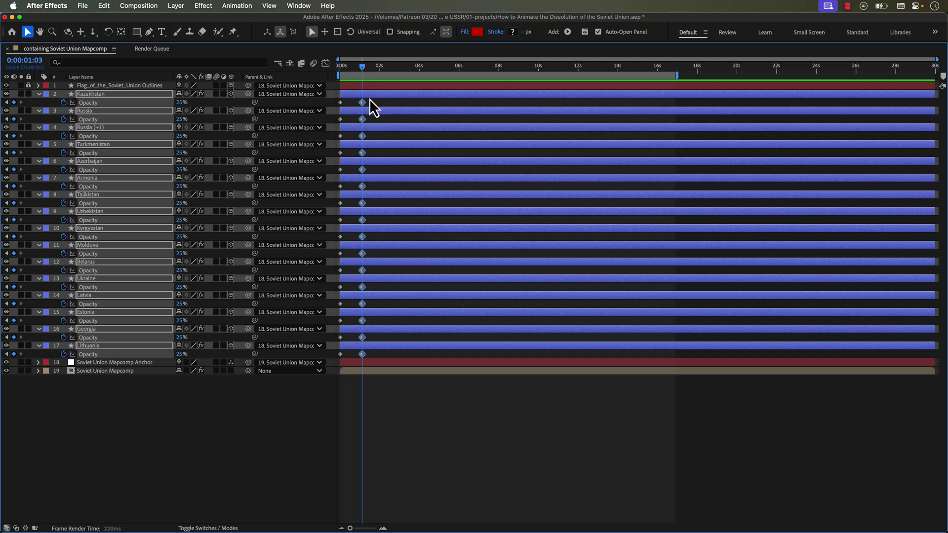
- Trim the ends of all country layers to 0:00:01:03, return to the timeline start and deselect the layers
key("alt+bracketright")
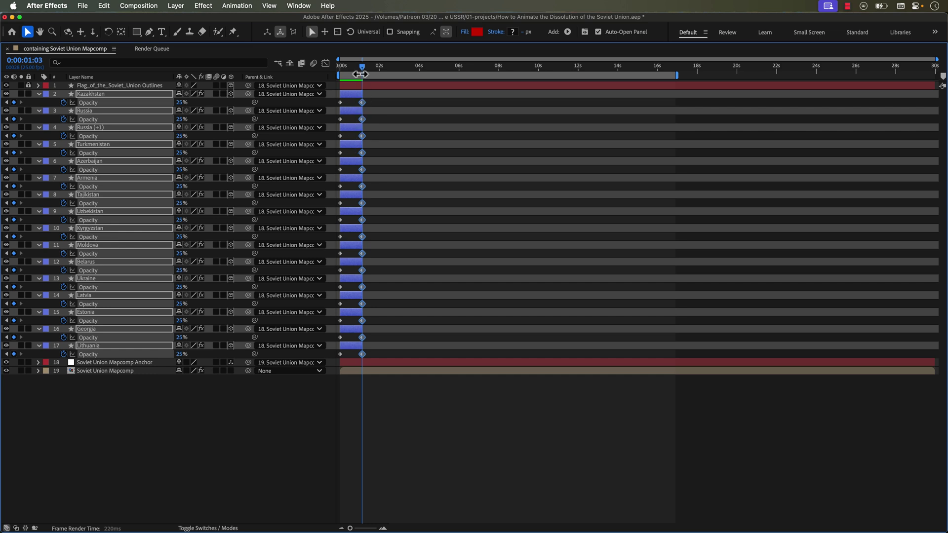
left_click_drag(361, 69, 322, 74)
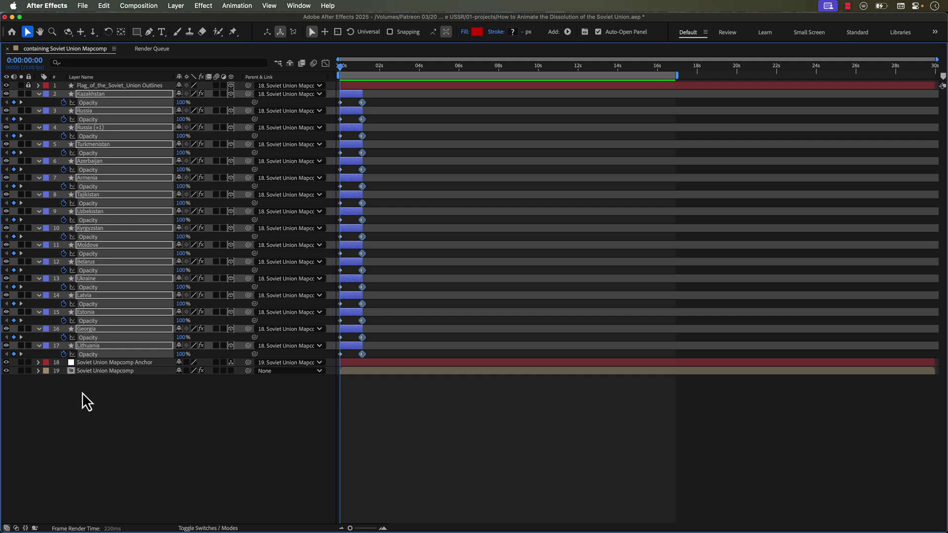
left_click(83, 391)
- Sequence the country layers from Lithuania up to Kazakhstan with an overlap of about 20 frames and no transition
left_click(87, 346)
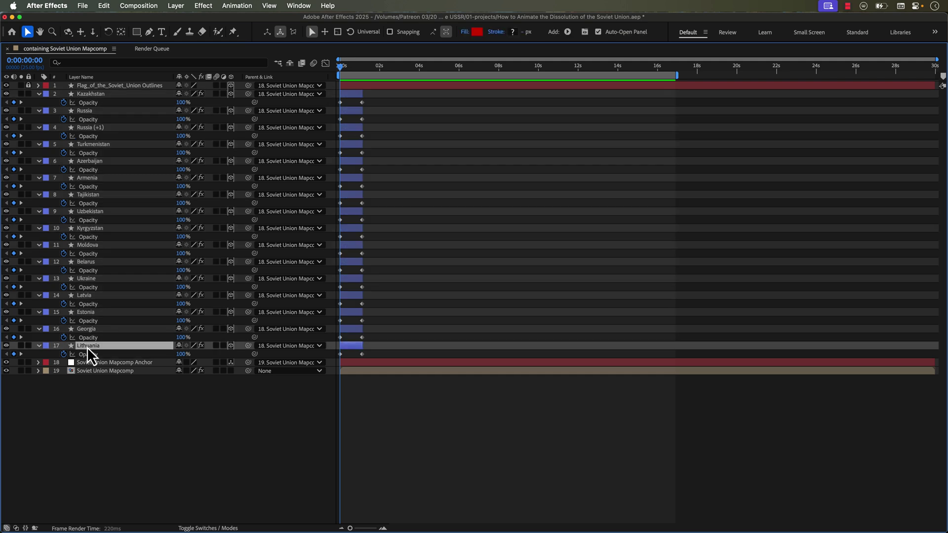
left_click(88, 96, "shift")
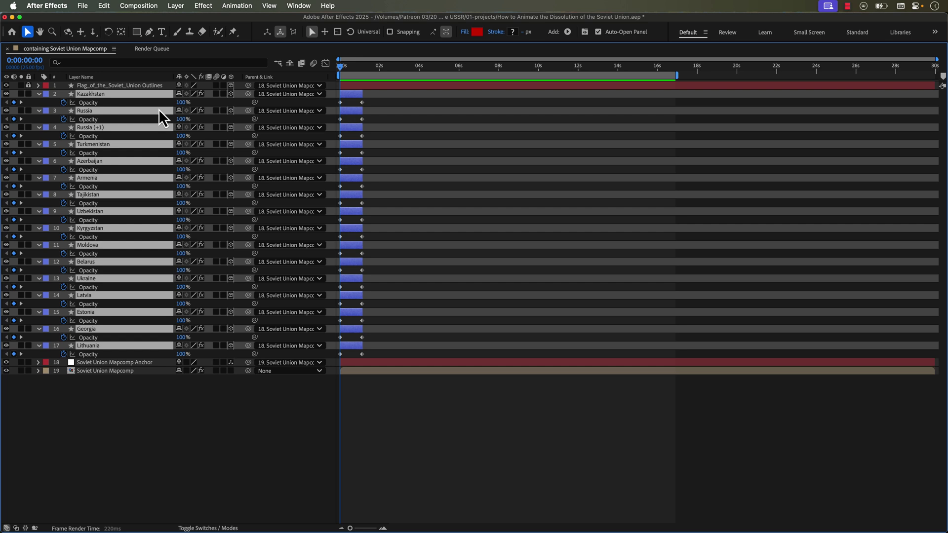
left_click(236, 6)
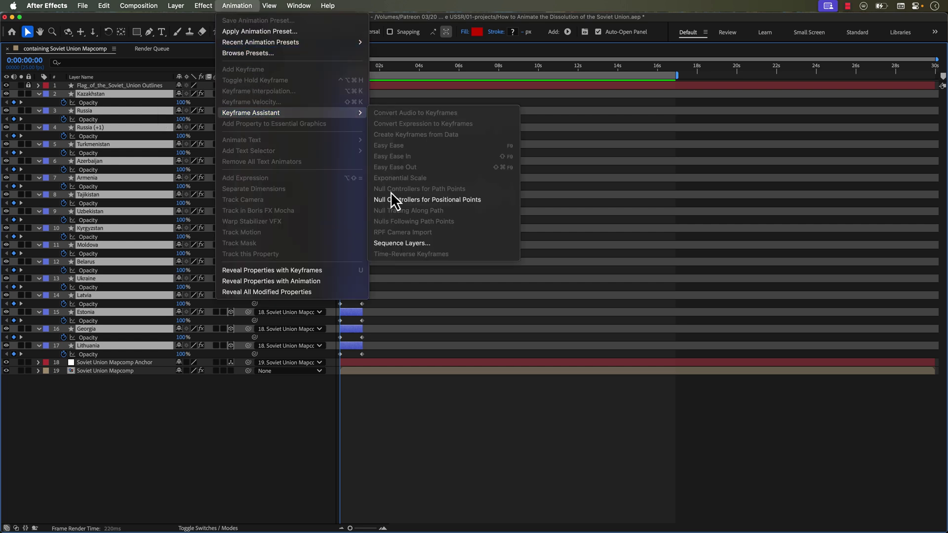
left_click(412, 244)
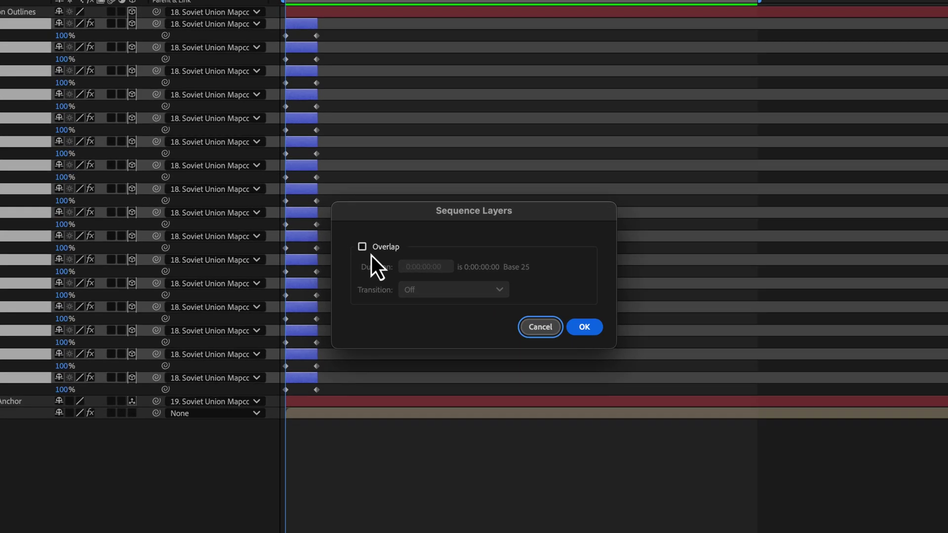
left_click(395, 253)
left_click(435, 267)
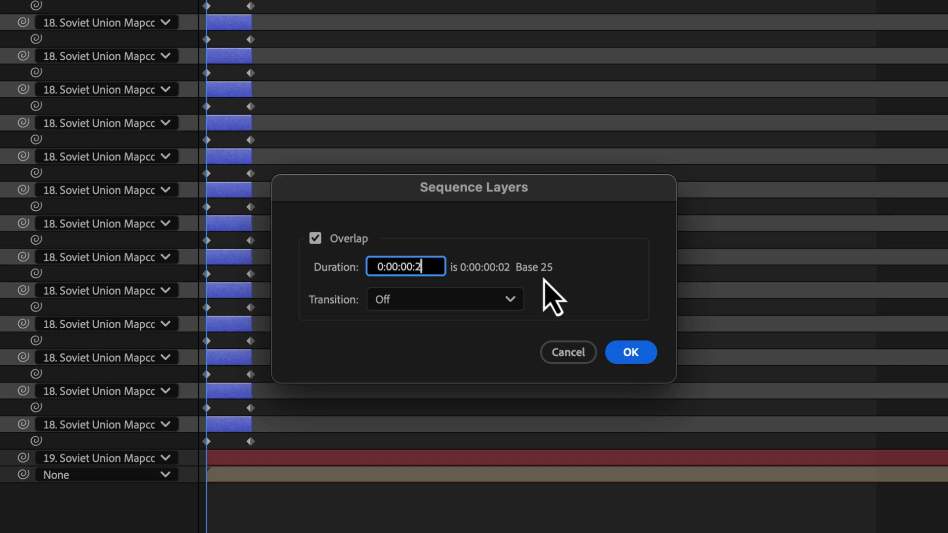
left_click(617, 352)
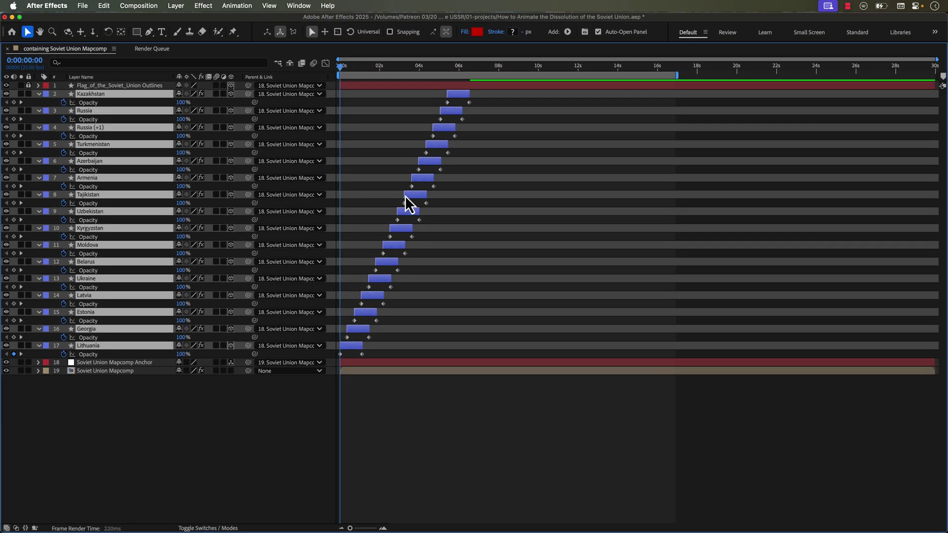
- Apply Easy Ease to all opacity keyframes of the country layers and restore the full workspace
left_click_drag(486, 103, 338, 362)
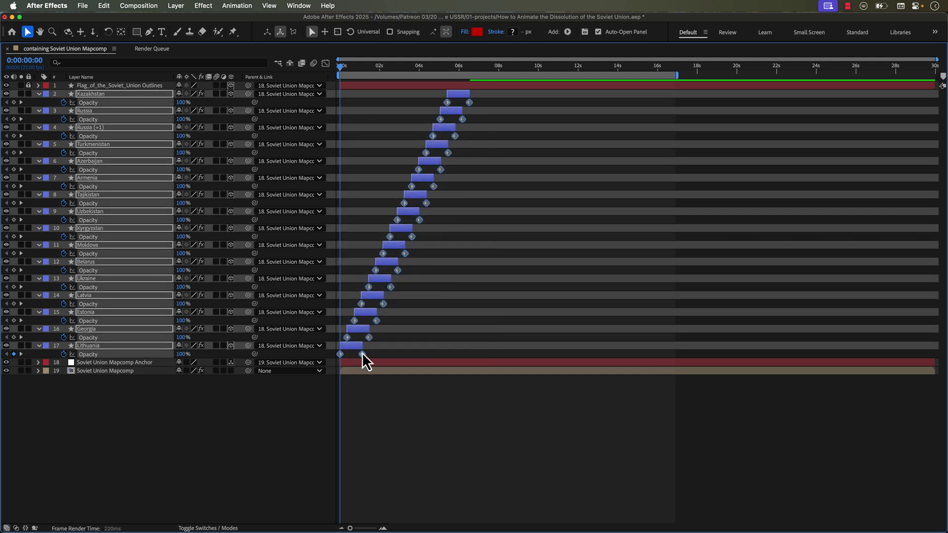
key("F9")
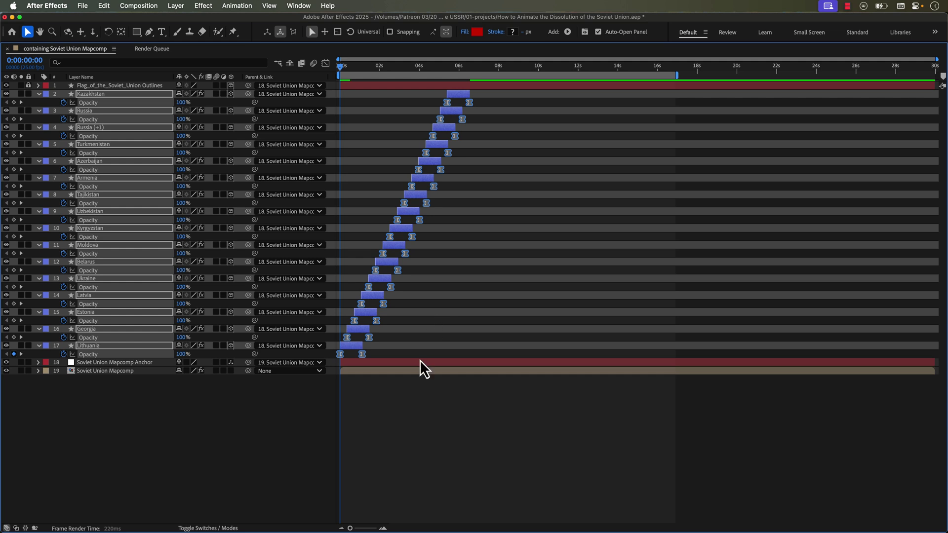
key("grave")
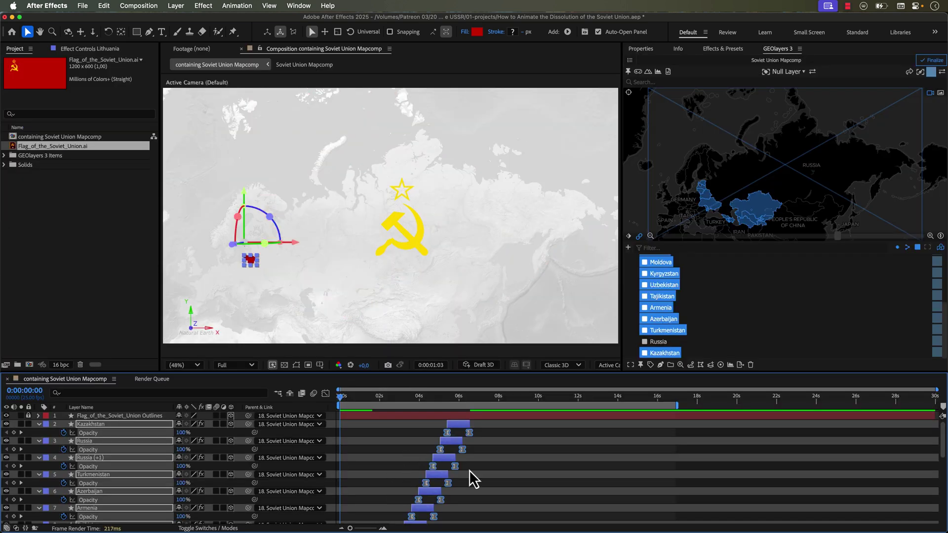
- Preview the sequenced country fades from the start of the composition, then return to 0:00:00:00
key("space")
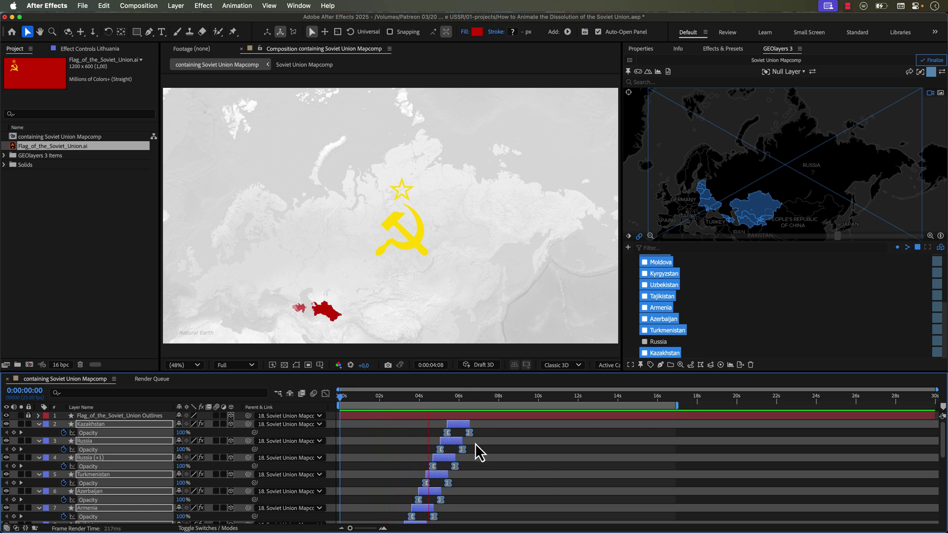
key("space")
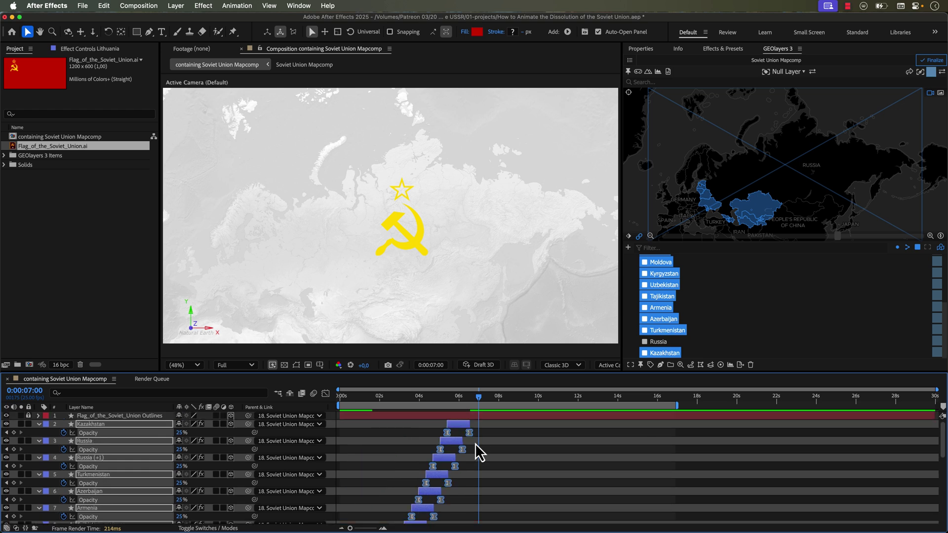
left_click_drag(470, 396, 321, 417)
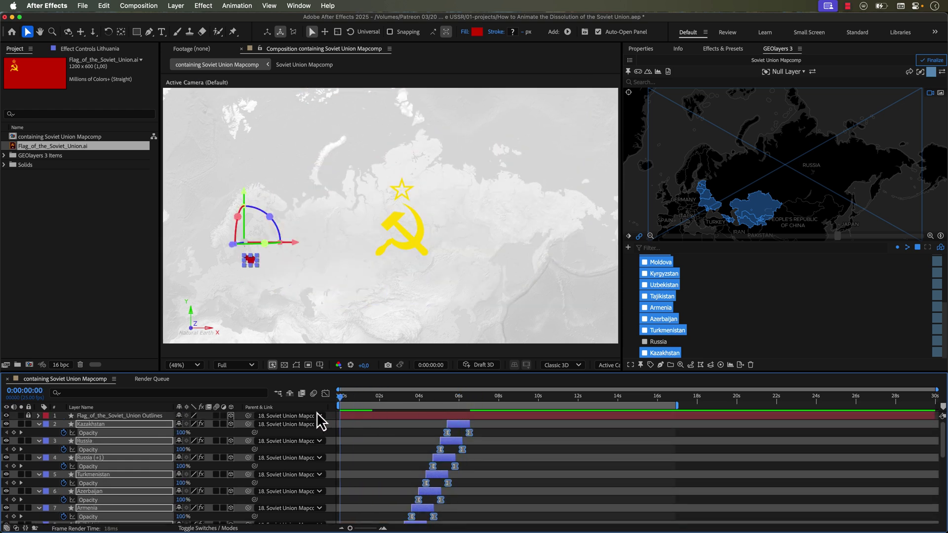
- Extend all country layers to span the whole composition, from 0:00:00:00 to 0:00:29:24, and return to the start
key("grave")
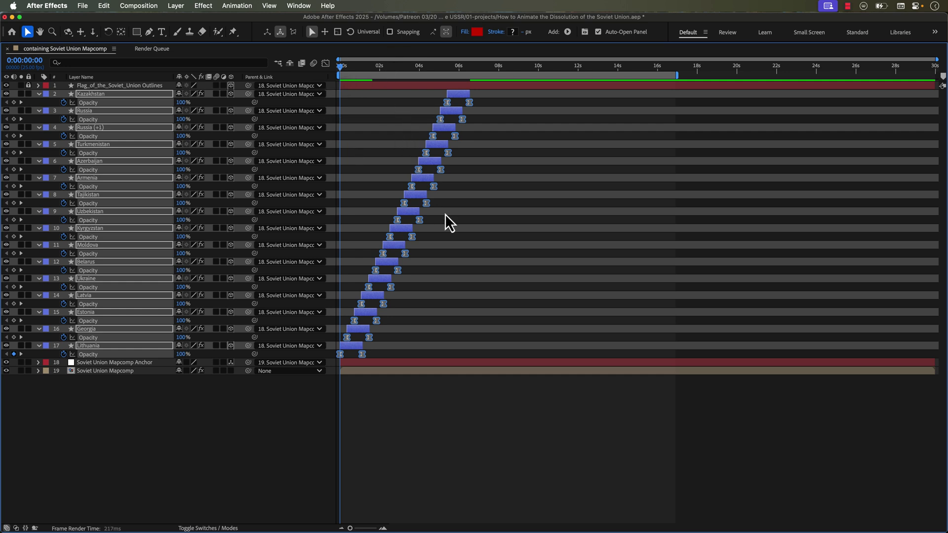
key("alt+bracketleft")
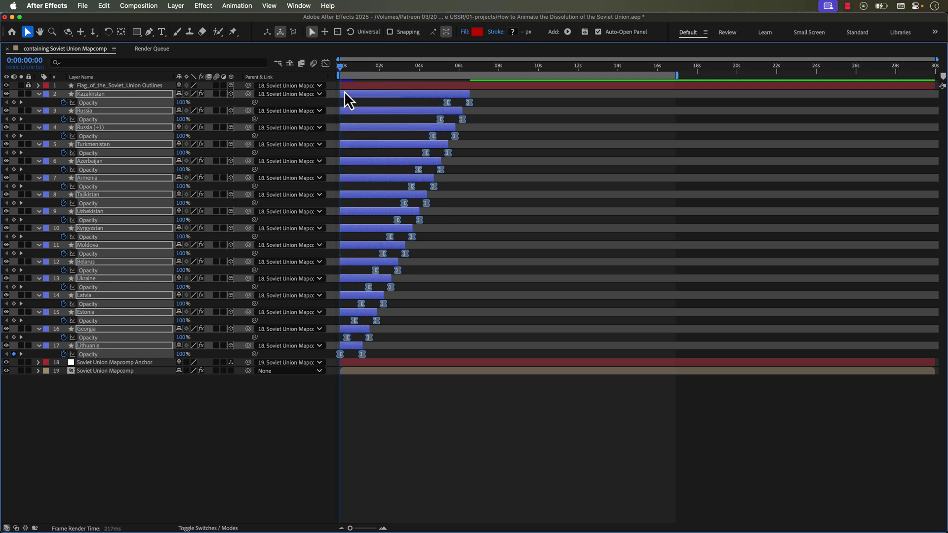
left_click_drag(356, 70, 935, 69)
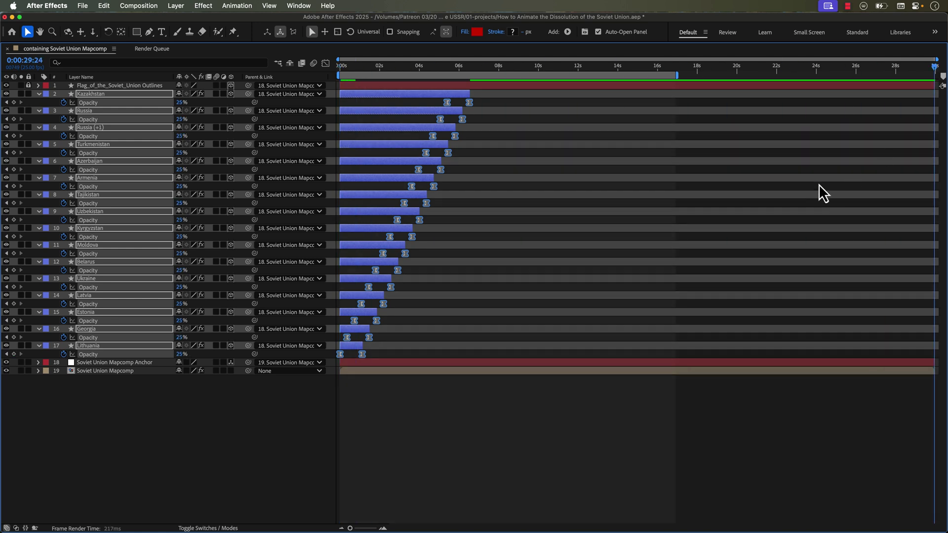
key("alt+bracketright")
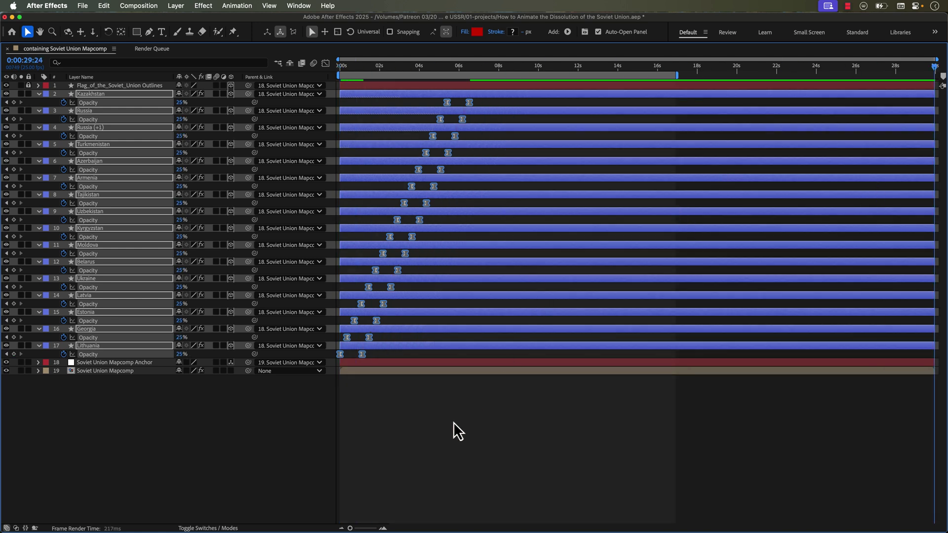
key("grave")
key("Home")
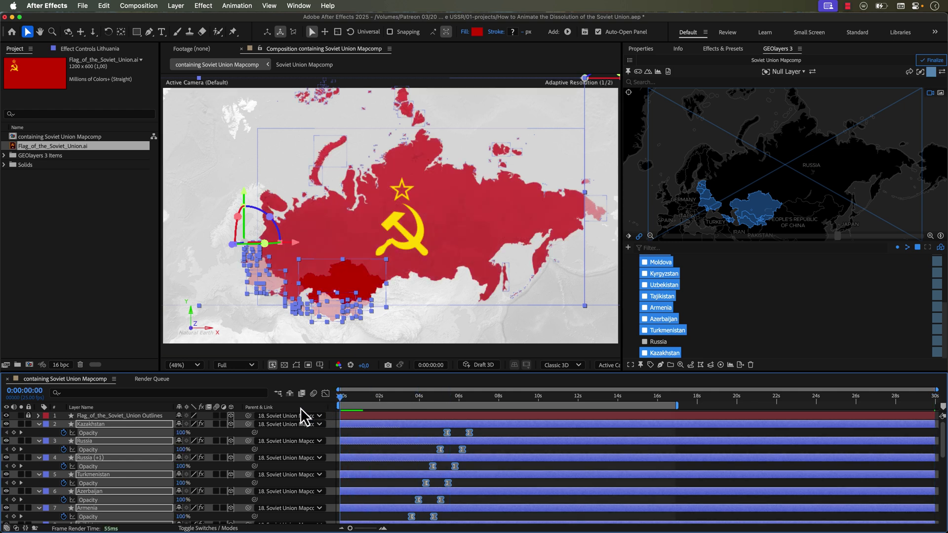
- Preview the country fades with the full-length layers from the start of the composition
key("F2")
key("space")
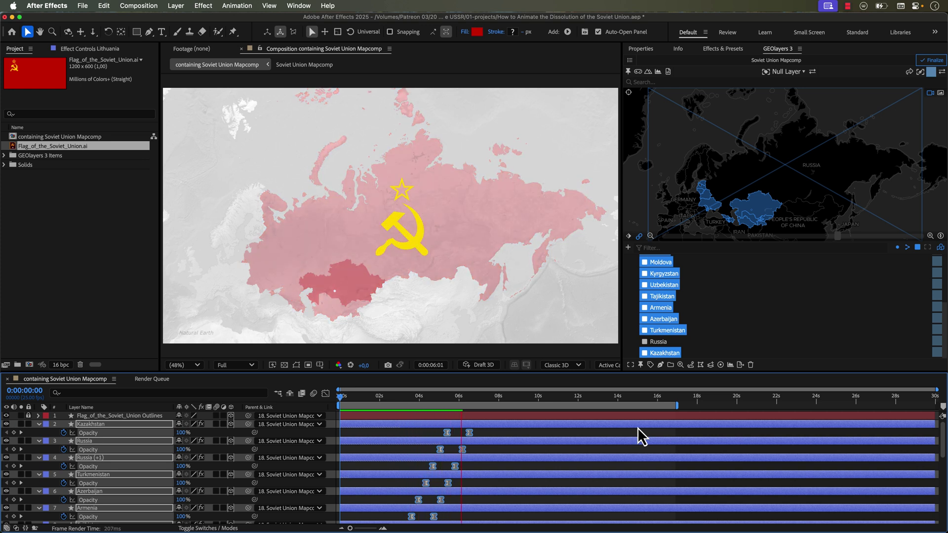
left_click(502, 398)
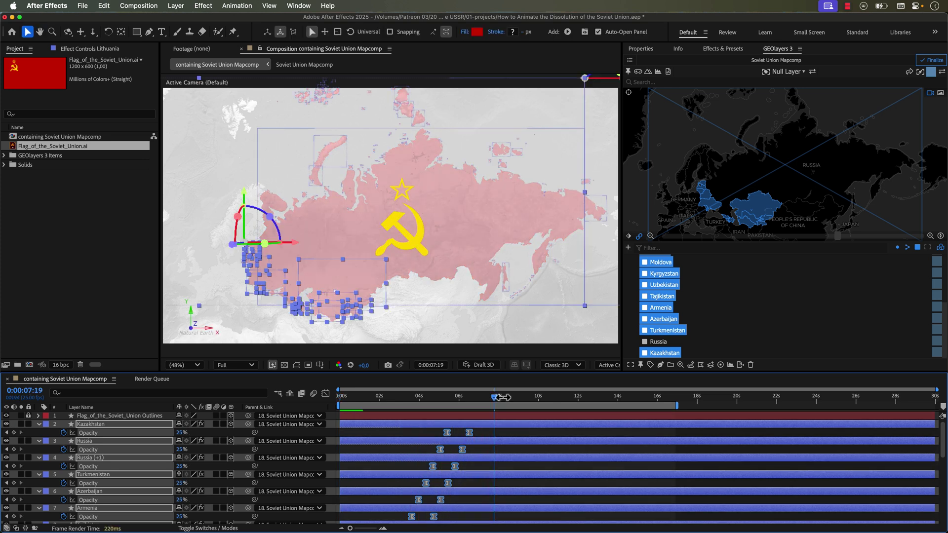
- Add an opacity keyframe that holds the current value on every country layer at 0:00:08:05
left_click(509, 396)
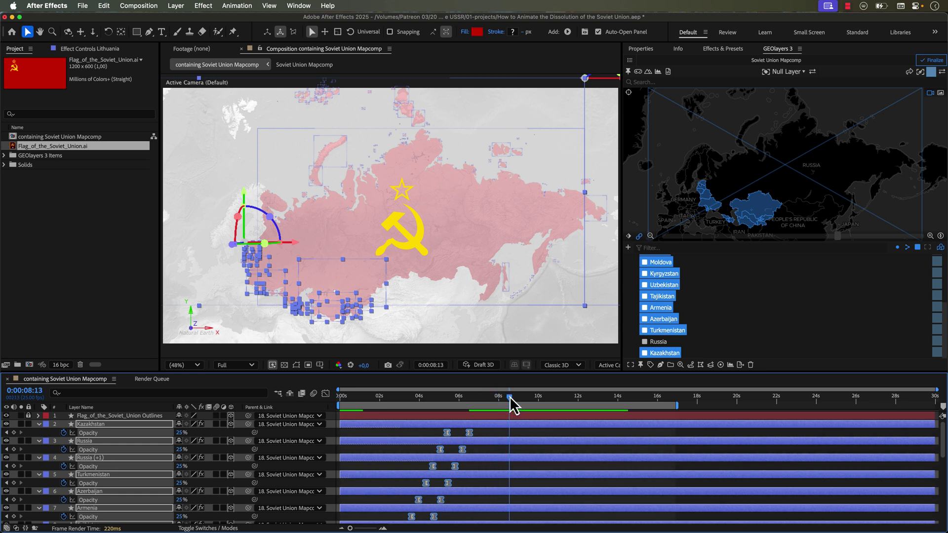
mouse_move(507, 403)
left_mouse_down()
mouse_move(487, 402)
mouse_move(496, 399)
left_mouse_up()
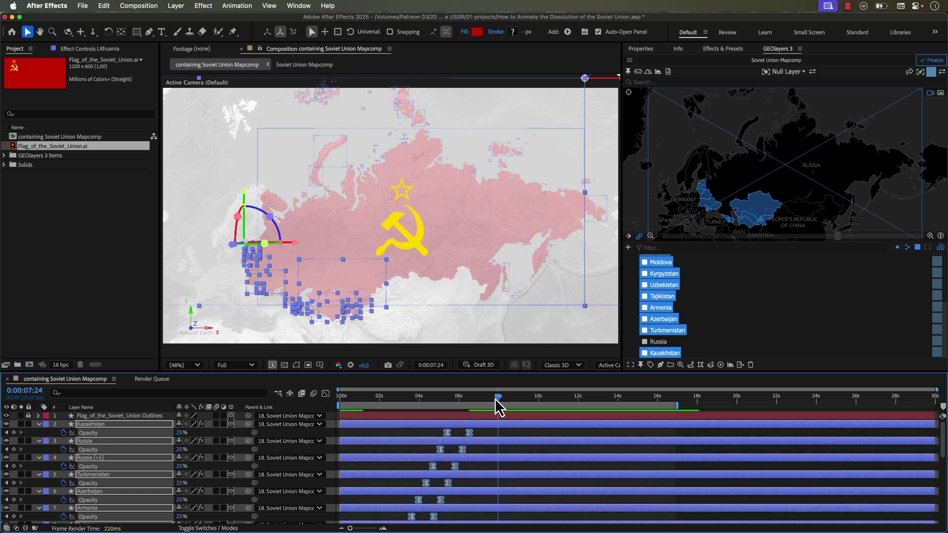
key("grave")
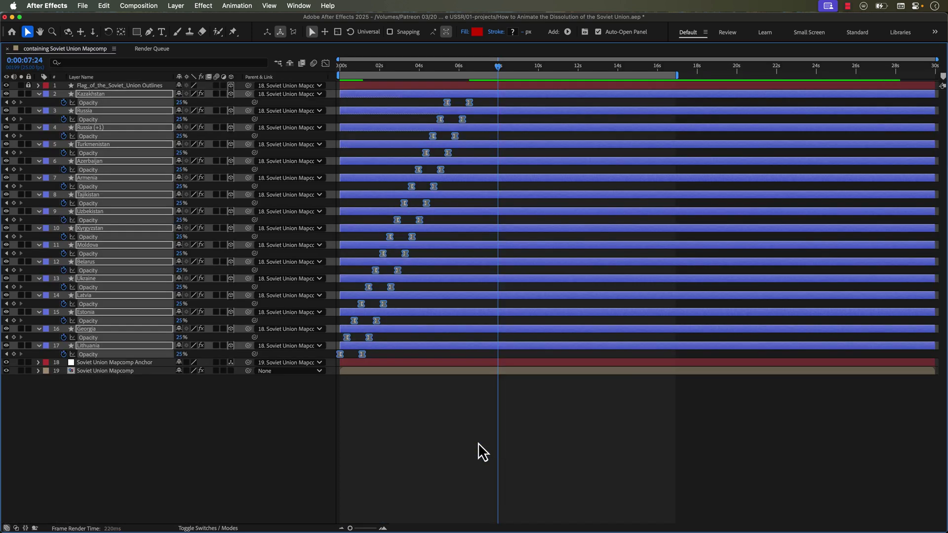
left_click_drag(498, 67, 502, 67)
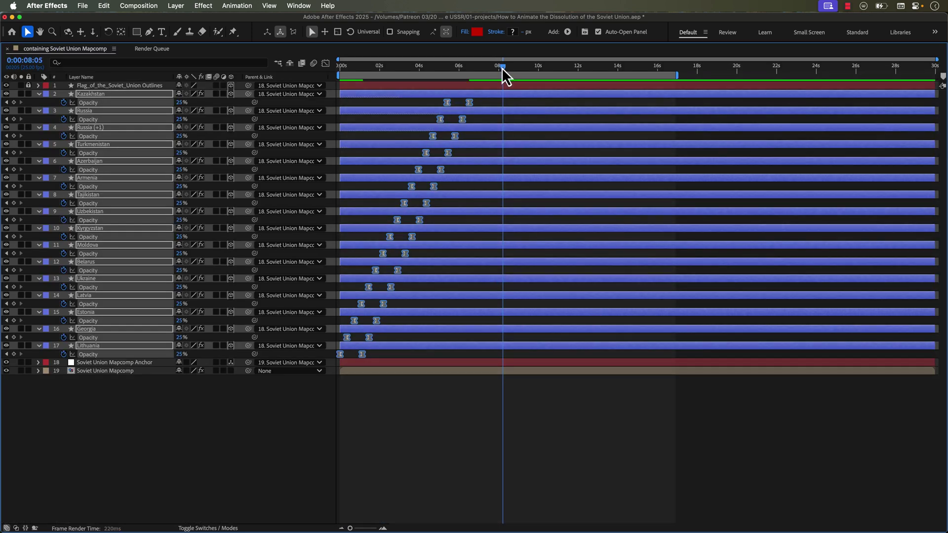
left_click_drag(14, 103, 14, 355)
- Set the opacity of all selected country layers to 100% at 0:00:09:05
left_click(522, 70)
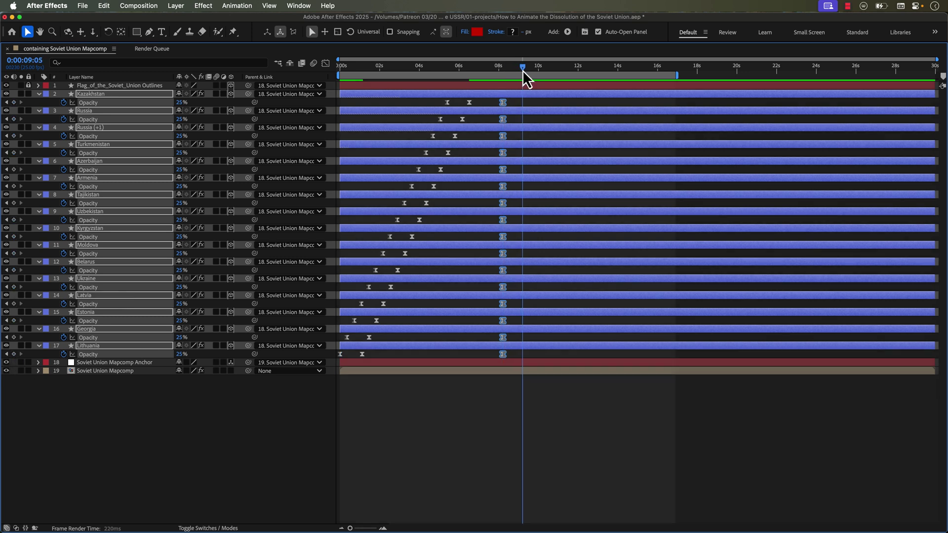
left_click(183, 104)
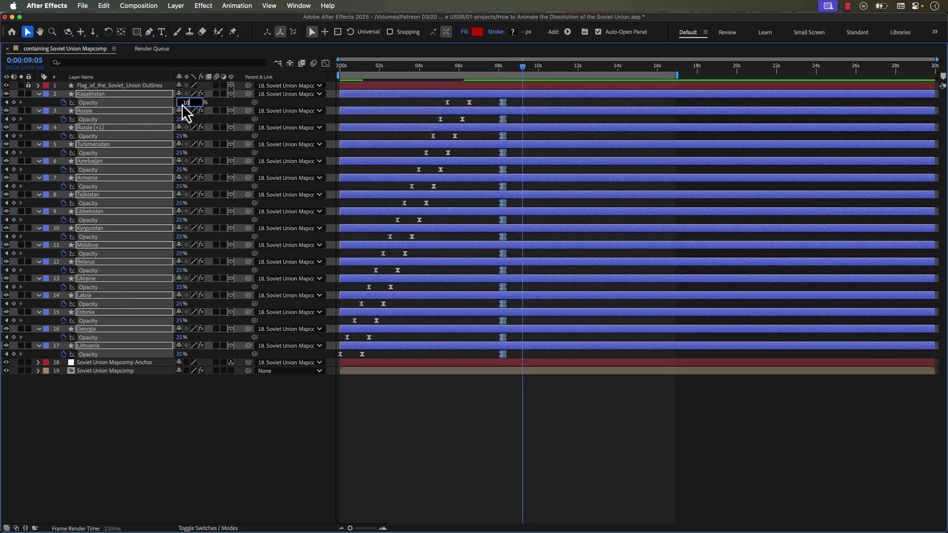
type("100")
key("Return")
- End the work area at 0:00:09:19, then collapse the country layers' properties and restore the full workspace at the timeline start
left_click_drag(523, 66, 534, 67)
key("n")
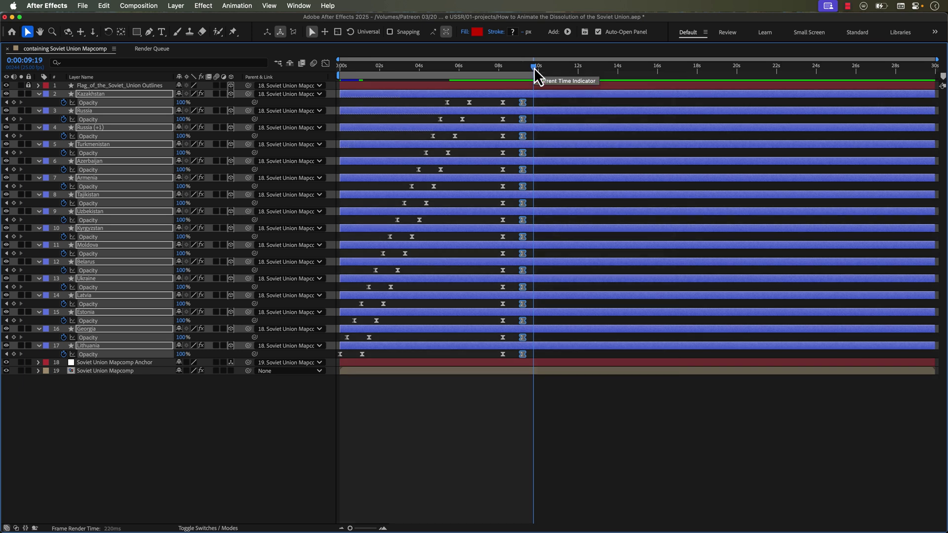
key("u")
left_click(413, 352)
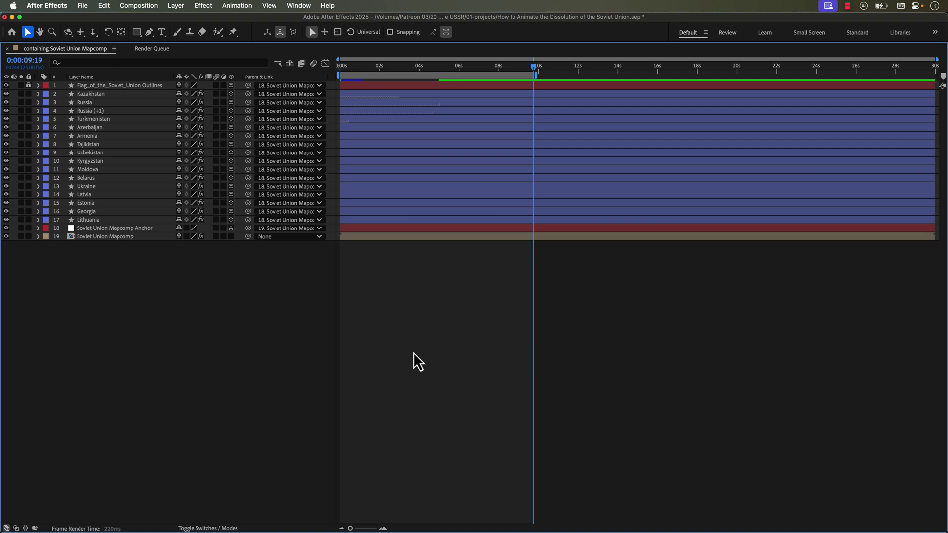
key("grave")
left_click(346, 441)
key("Home")
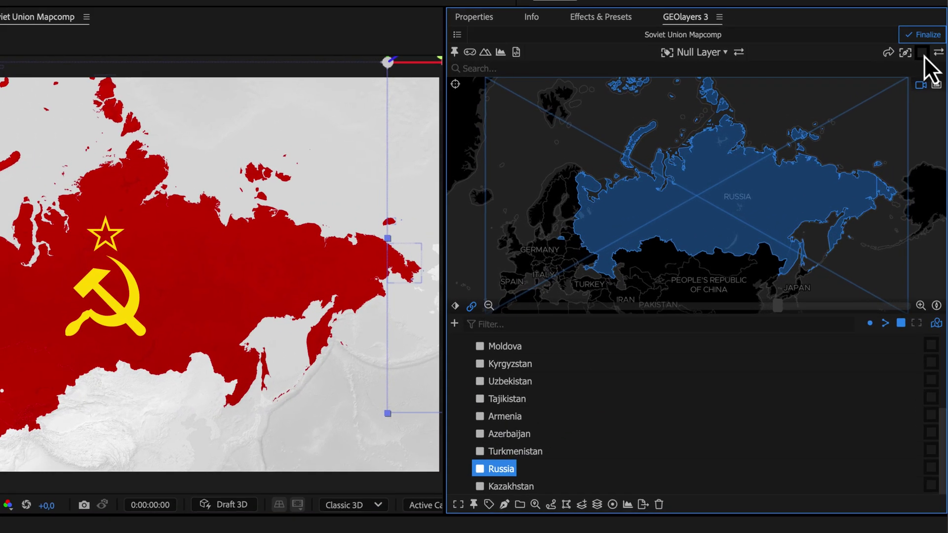
- Choose the Label color 1 Line shape style in GEOlayers and set its stroke width to 1 px
left_click(928, 66)
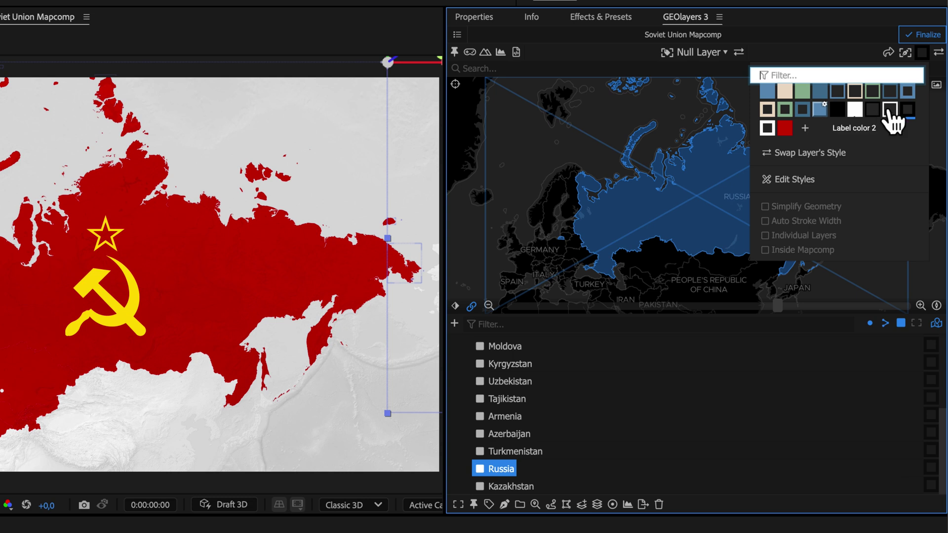
left_click(873, 109)
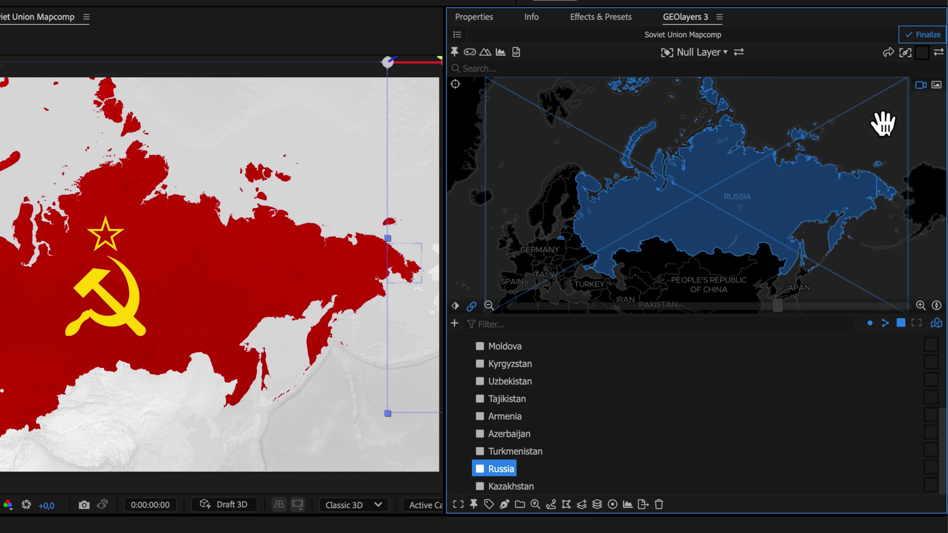
left_click(924, 58)
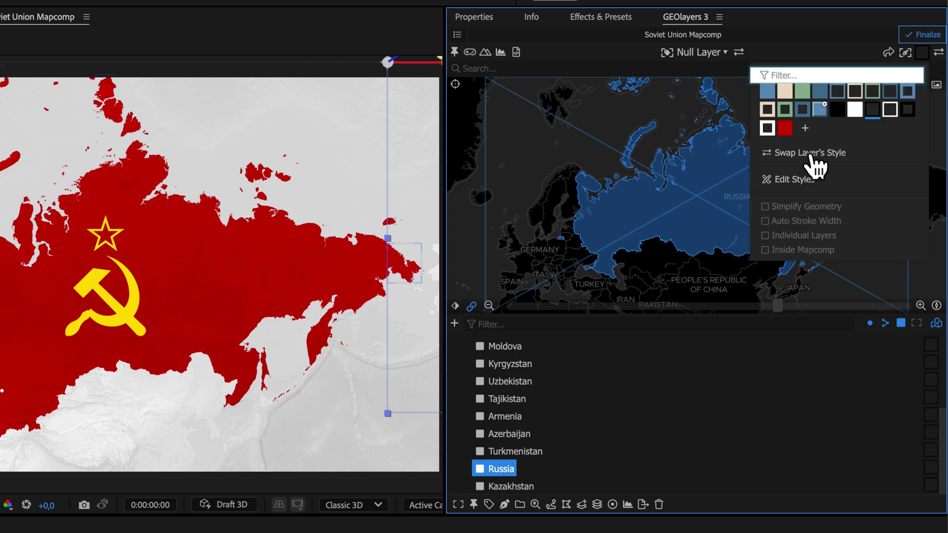
left_click(790, 180)
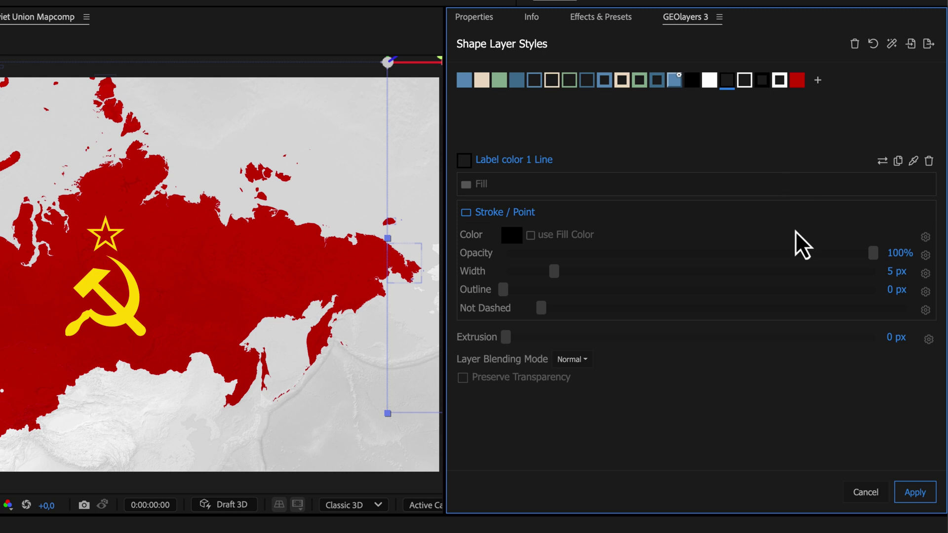
left_click(896, 271)
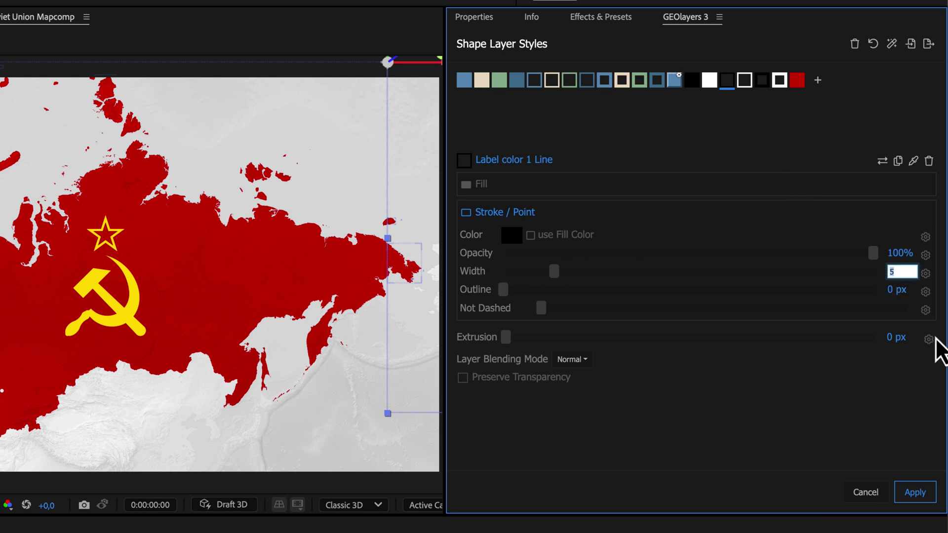
type("1")
left_click(914, 494)
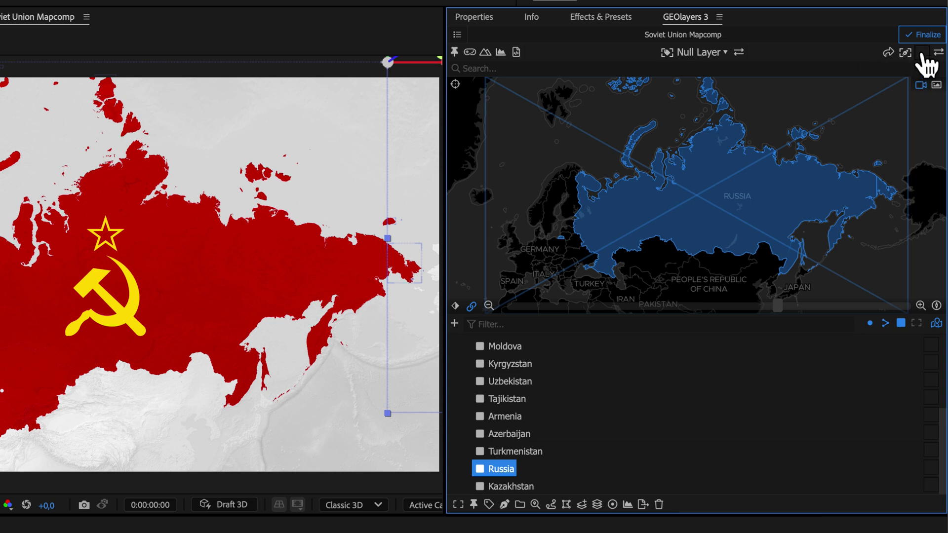
- Draw the whole Features group as a black outline shape layer with Simplify Geometry enabled
left_click(921, 54)
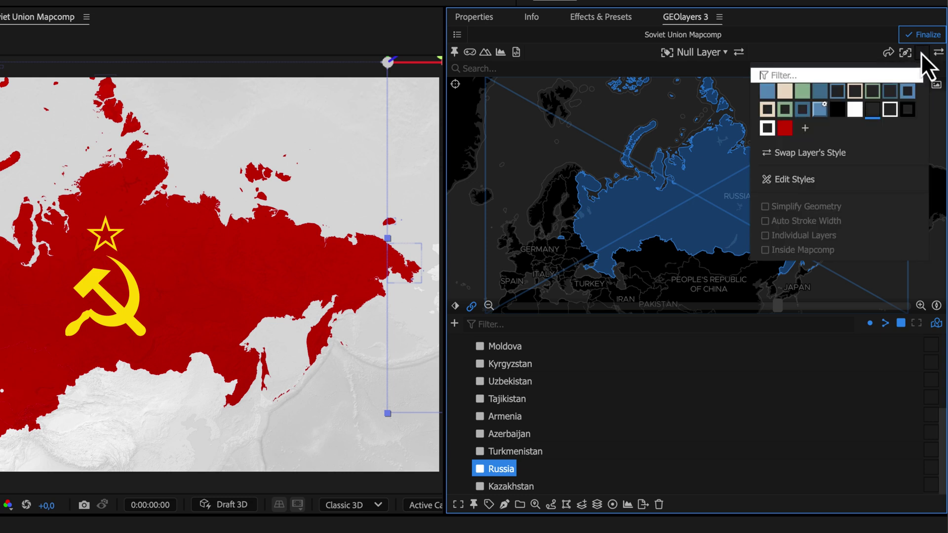
left_click(798, 208)
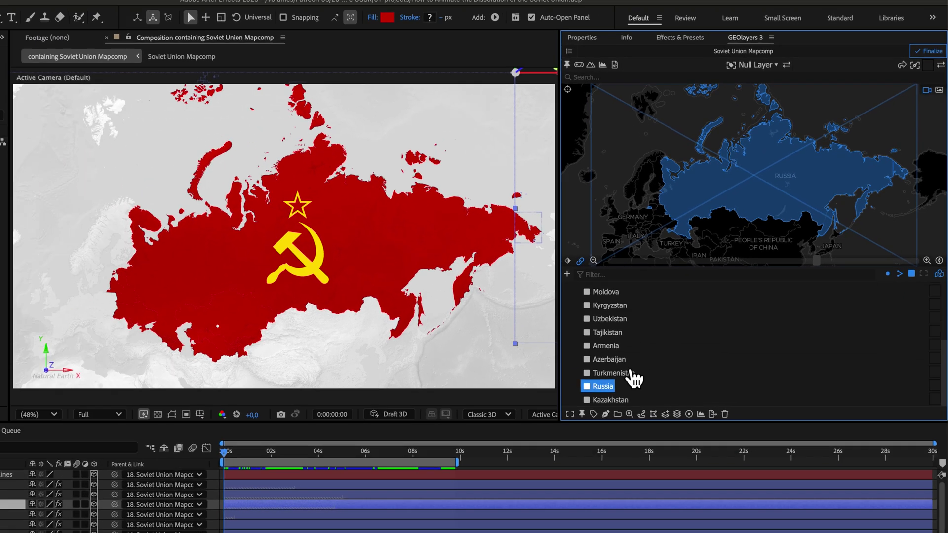
scroll(542, 454, "up", 5)
left_click(657, 272)
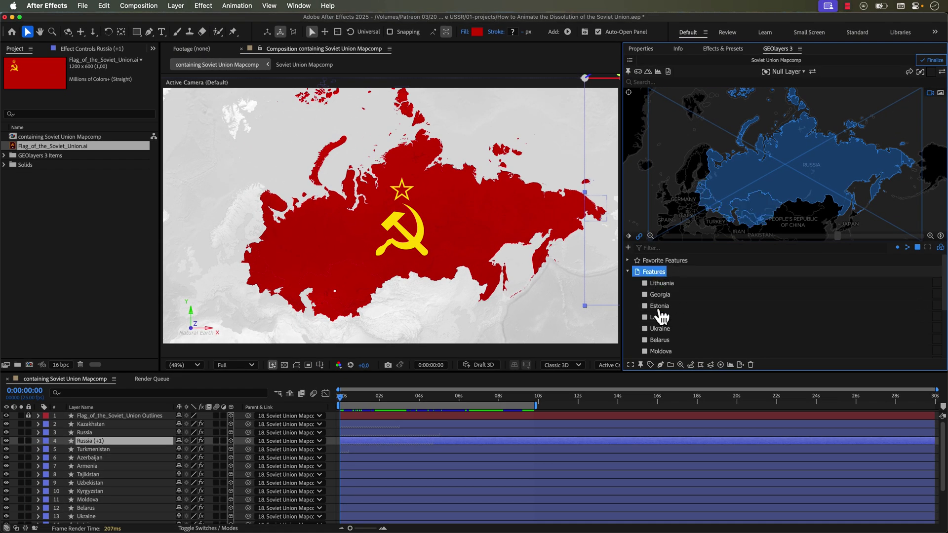
left_click(660, 364)
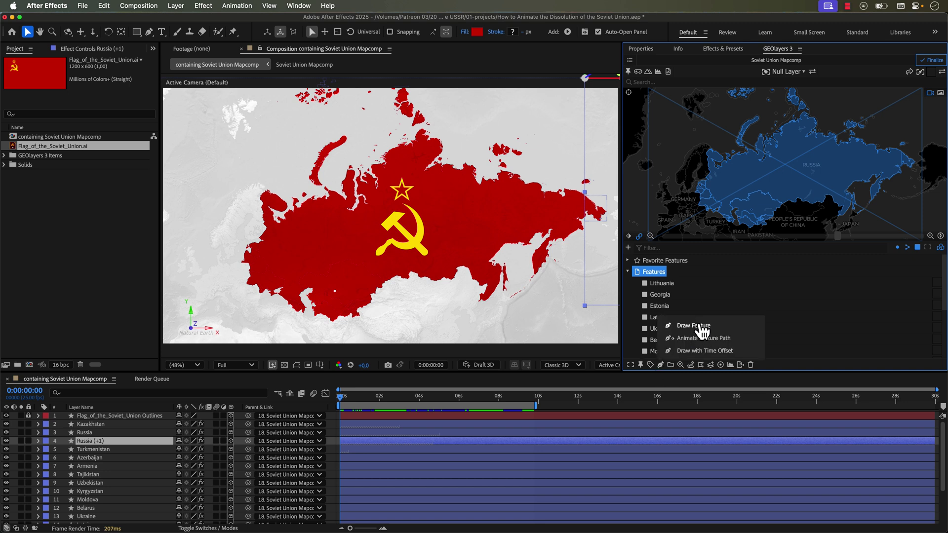
left_click(698, 325)
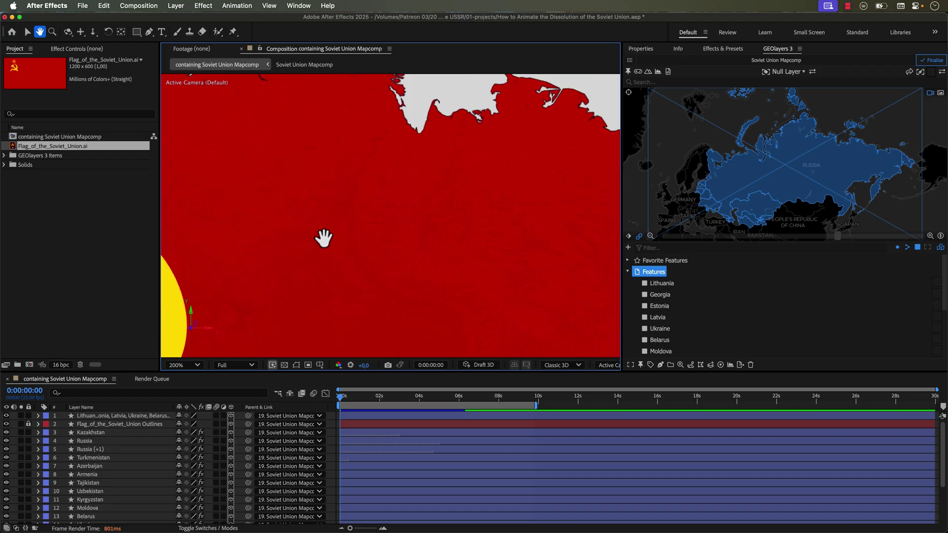
- Reveal the opacity keyframes of the Kazakhstan, Russia and Russia (+1) layers
left_click_drag(321, 237, 346, 233)
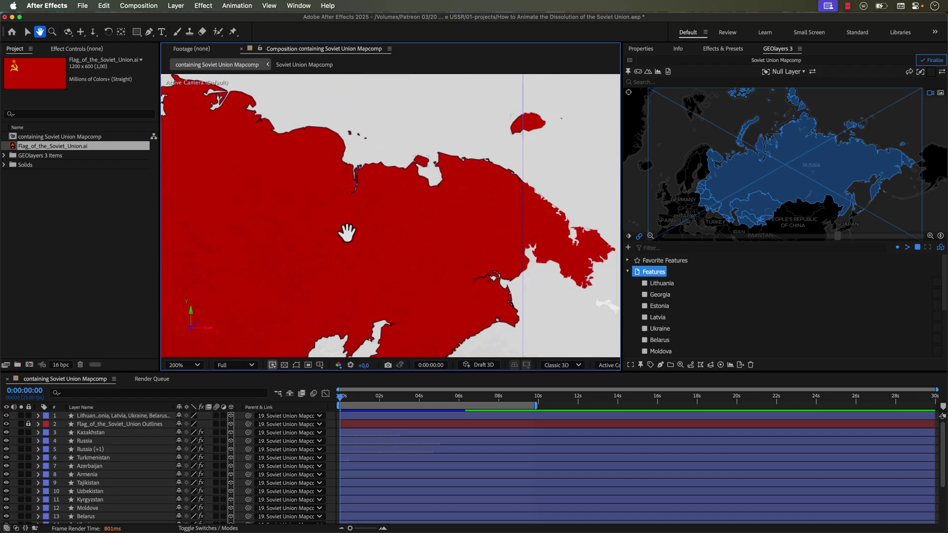
key("v")
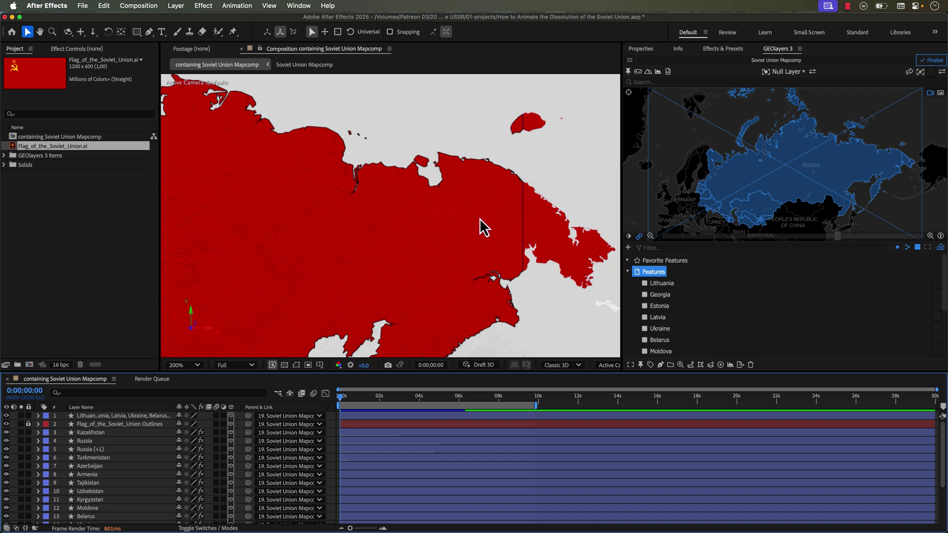
scroll(482, 224, "down", 2)
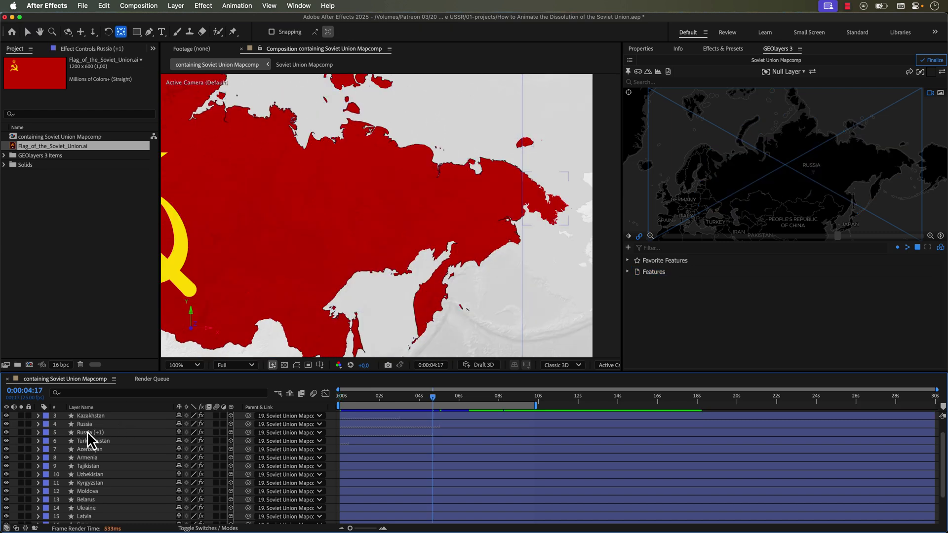
left_click(87, 432)
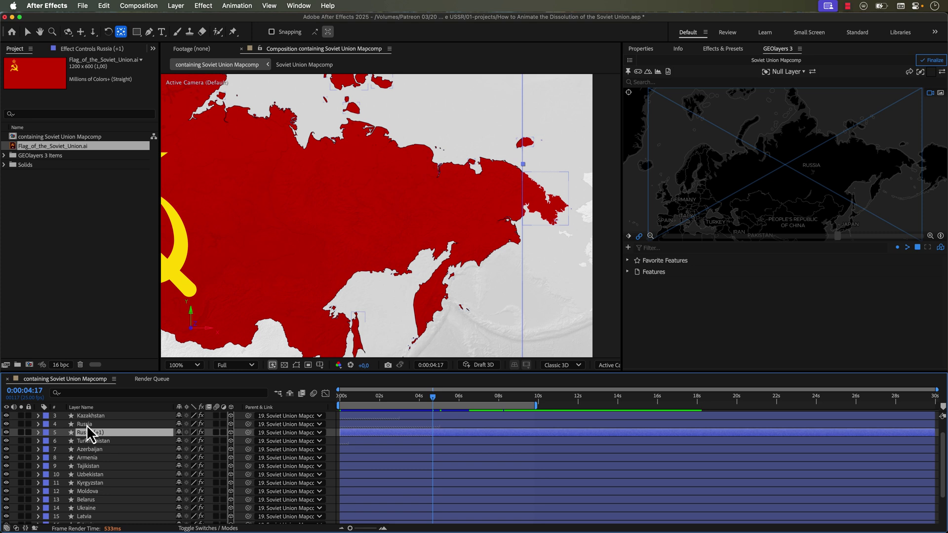
left_click(87, 425, "shift")
left_click(87, 419, "shift")
key("t")
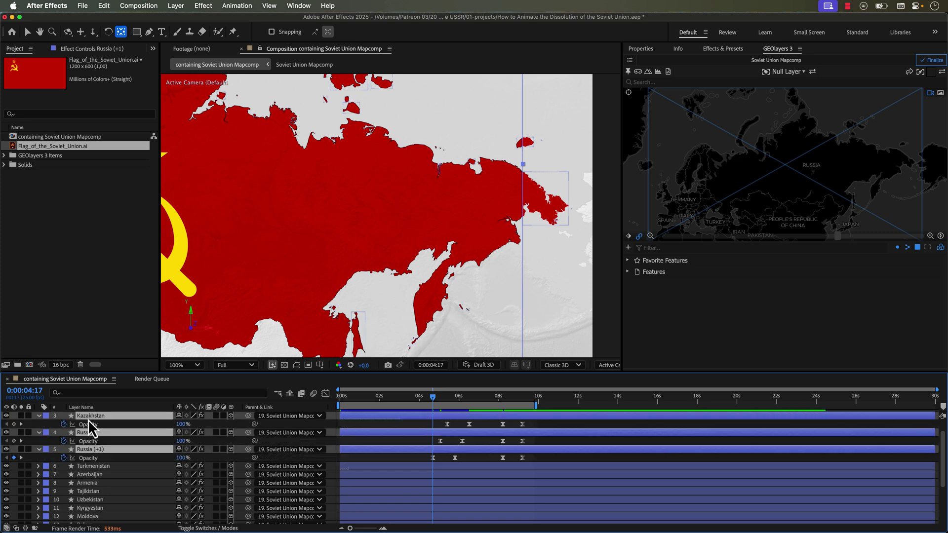
- Move the first two opacity keyframes of Kazakhstan and Russia earlier so Russia's fade starts at 0:00:04:17, aligned with Russia (+1)
left_click(472, 444)
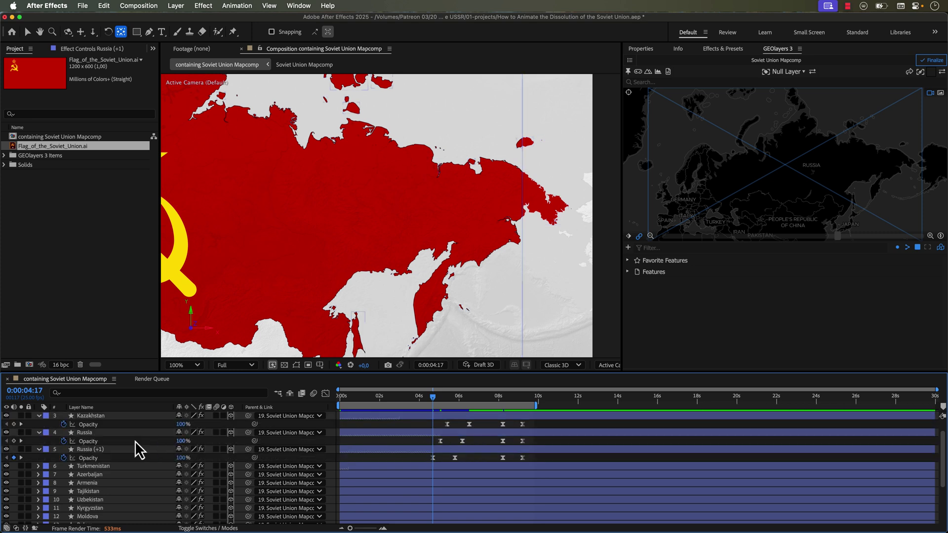
left_click(101, 434)
left_click(97, 449, "shift")
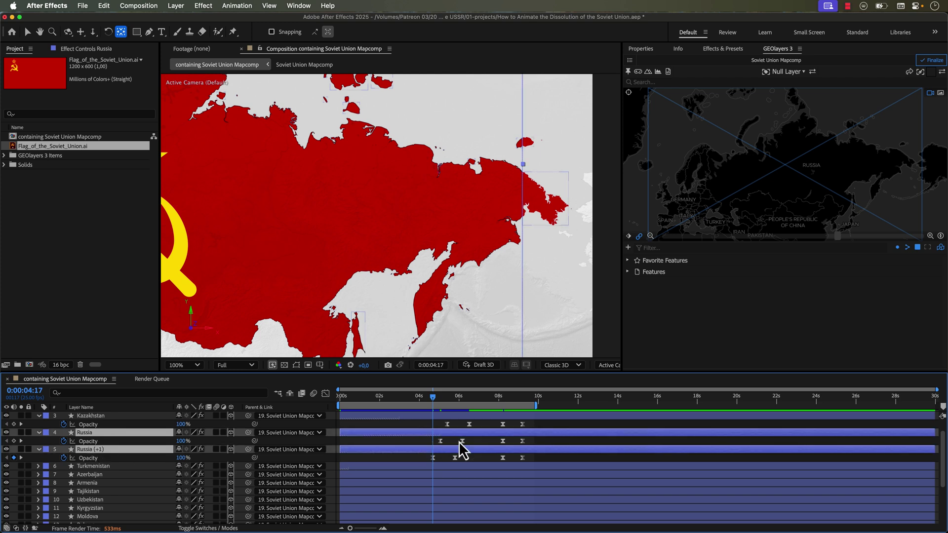
left_click_drag(476, 421, 434, 444)
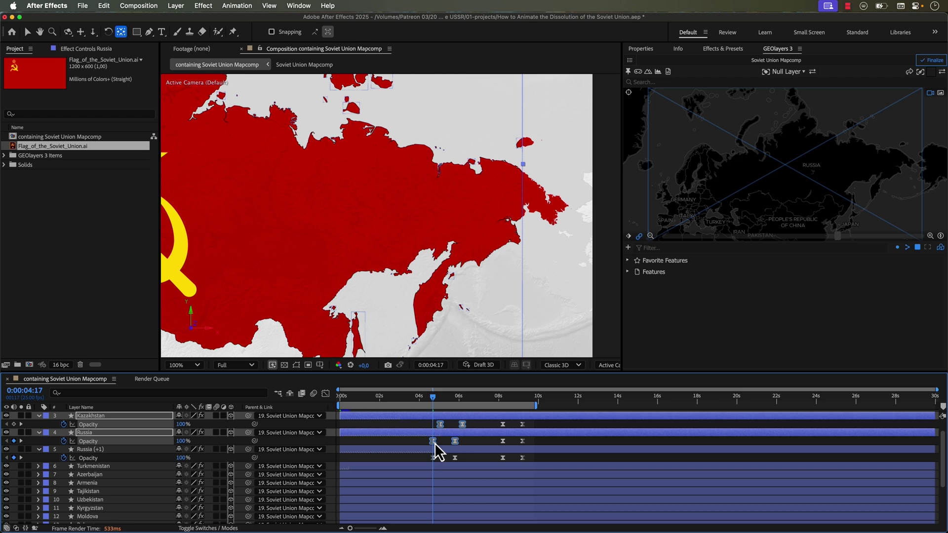
- Select all country layers from Kazakhstan through Lithuania and reveal their opacity keyframes in an enlarged timeline
left_click(461, 444)
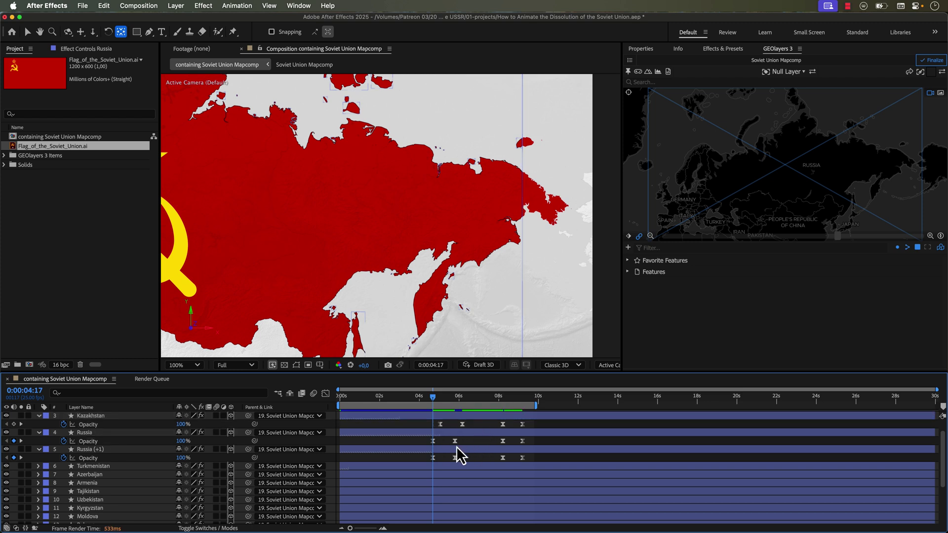
left_click(486, 415)
scroll(488, 474, "down", 4)
left_click(487, 502, "shift")
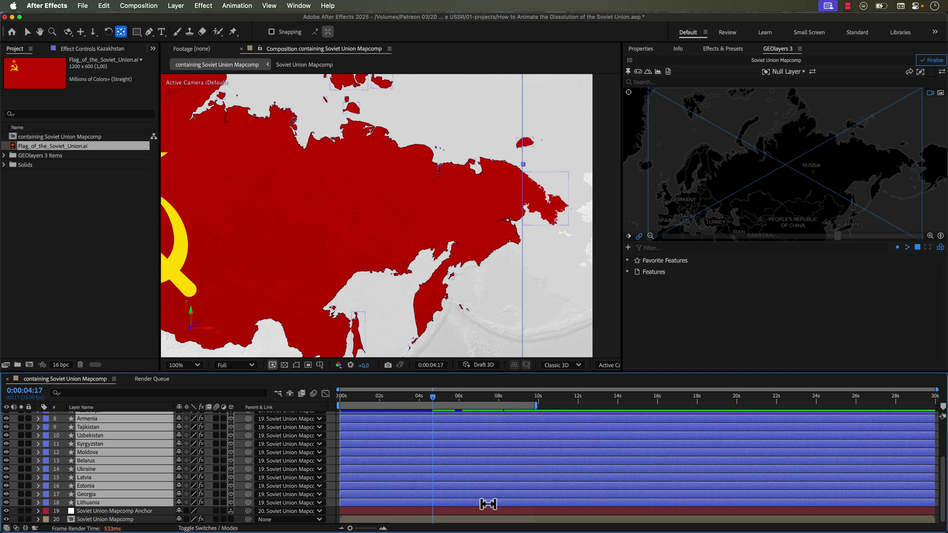
key("u")
key("grave")
- Move the last two opacity keyframes of all country layers about one second earlier, and collapse the layers again
left_click_drag(558, 107, 484, 363)
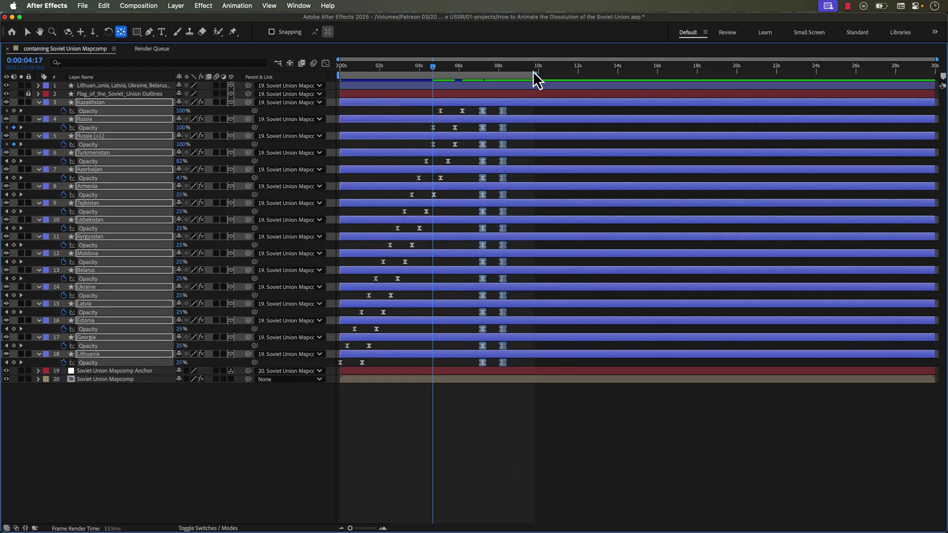
left_click_drag(511, 77, 536, 77)
key("u")
key("grave")
- Examine the western and southern borders of the map in the composition, especially Crimea and the Black Sea coast
left_click(416, 303)
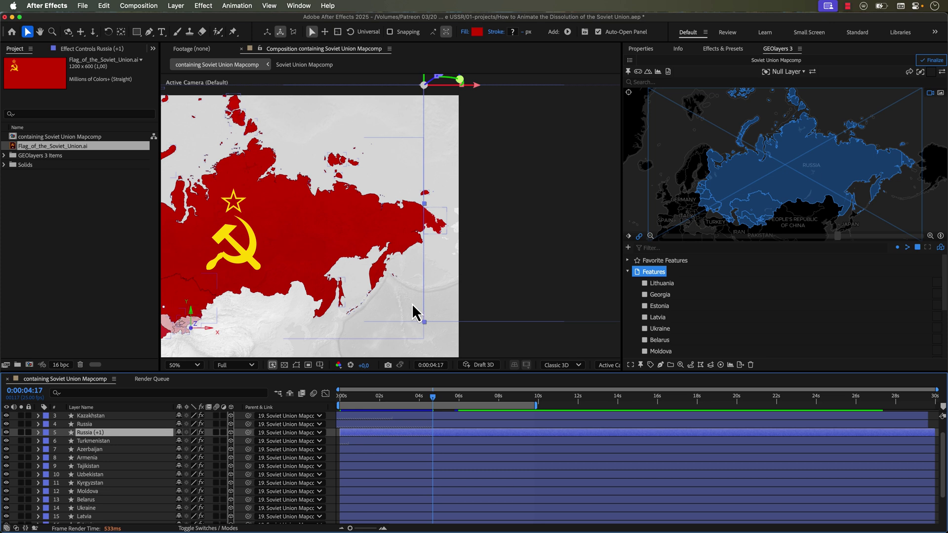
left_click_drag(290, 302, 582, 238)
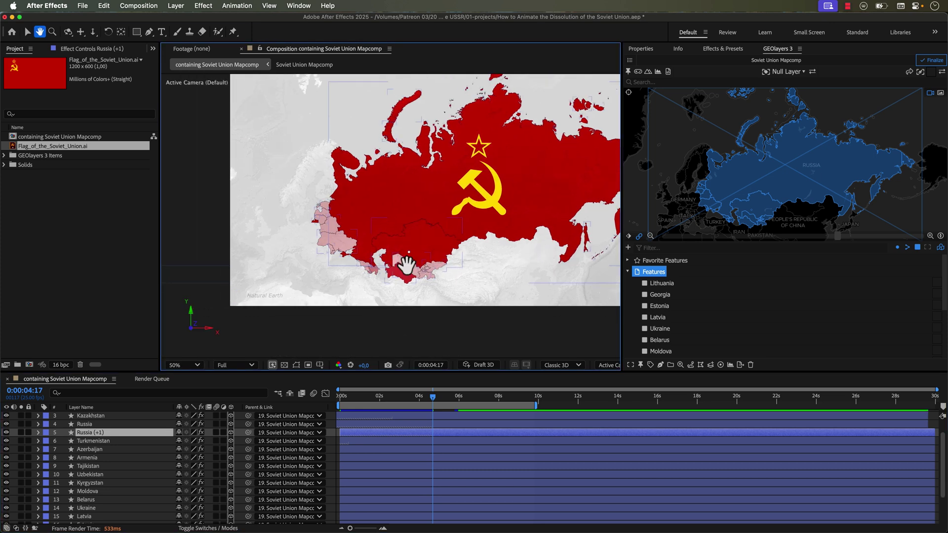
scroll(335, 264, "up", 2)
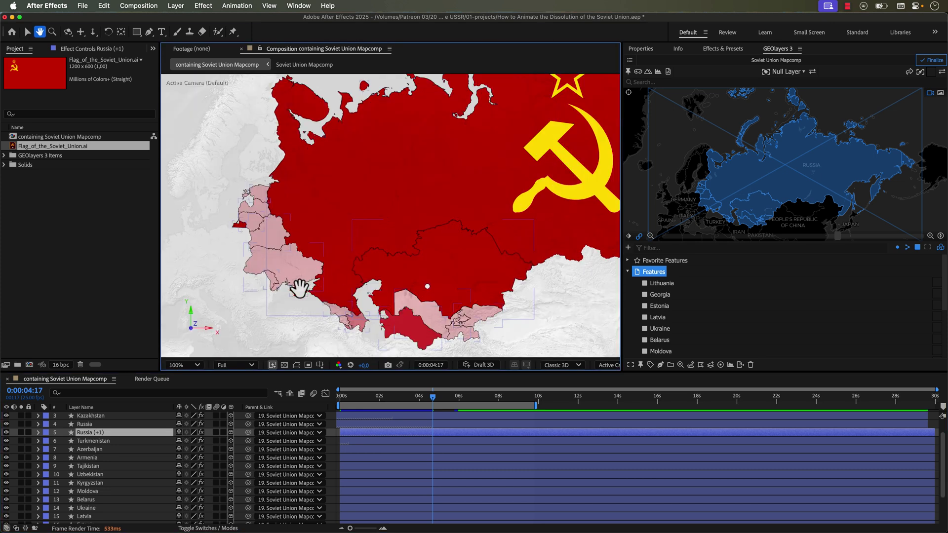
left_click_drag(300, 288, 401, 246)
scroll(397, 247, "up", 2)
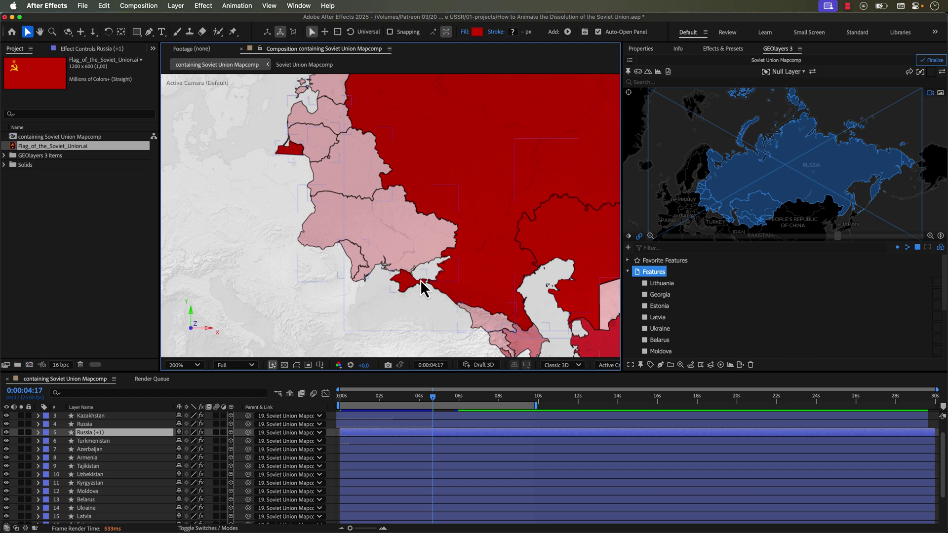
scroll(421, 287, "down", 2)
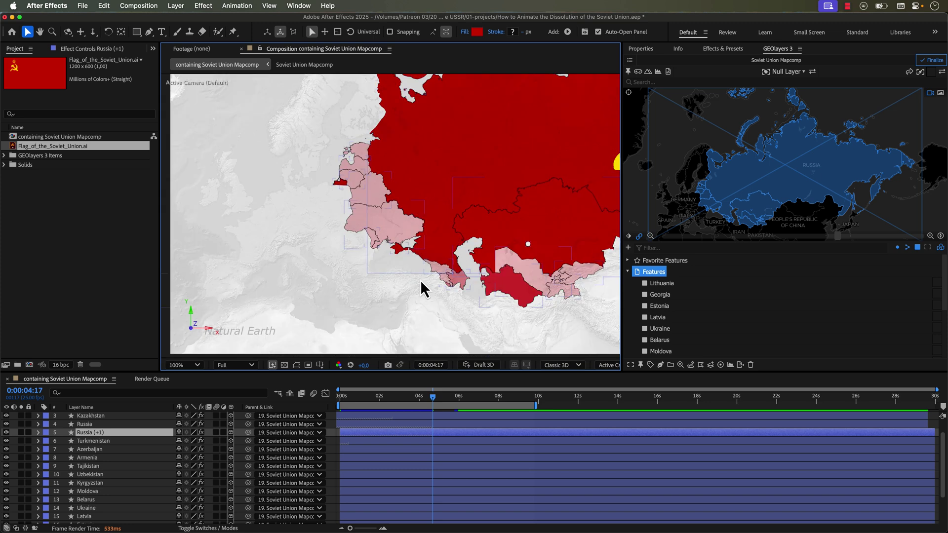
key("space")
left_click_drag(457, 207, 411, 256)
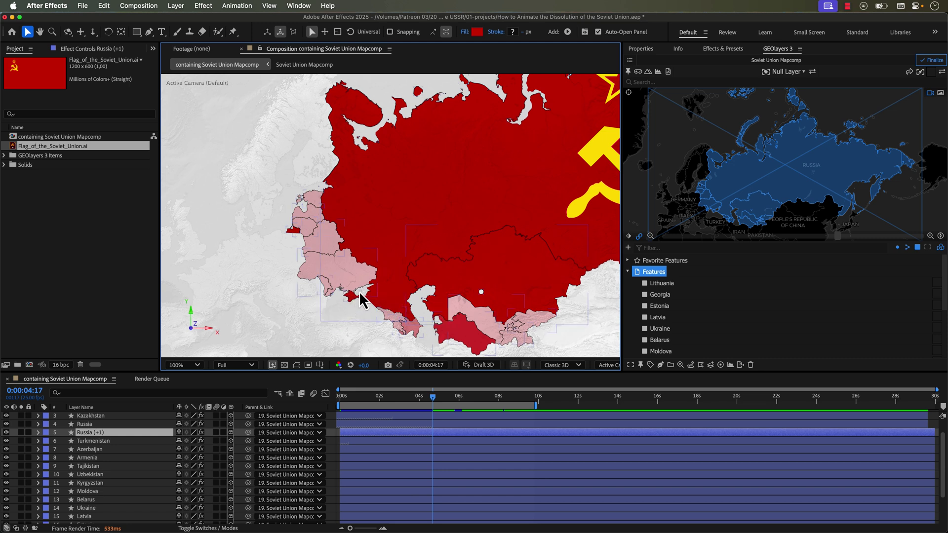
- Download the Disputed Areas Natural Earth dataset into the GEOlayers feature browser
left_click(627, 271)
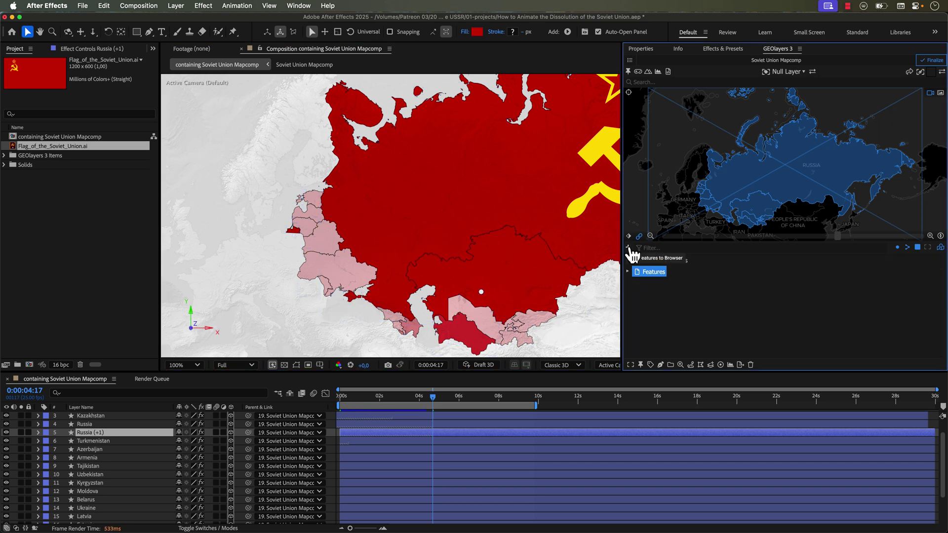
left_click(628, 247)
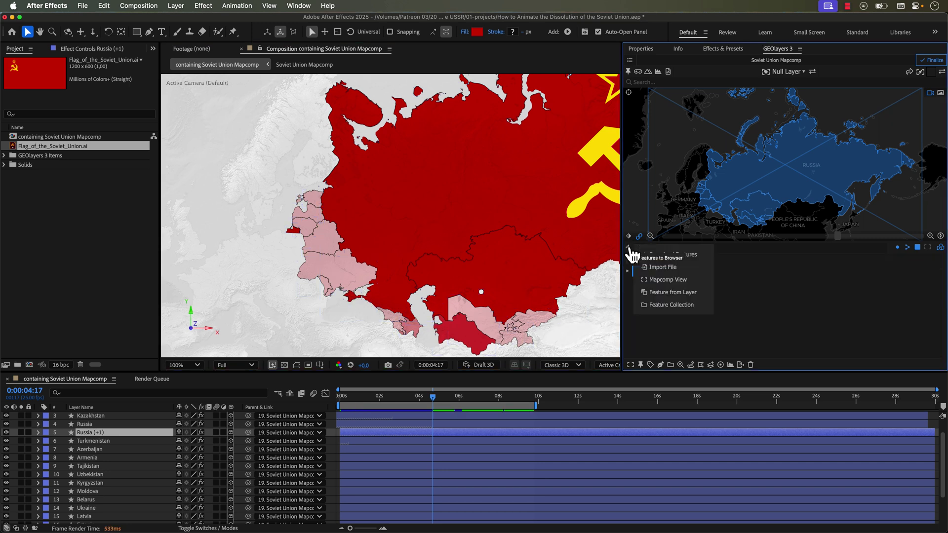
left_click(672, 254)
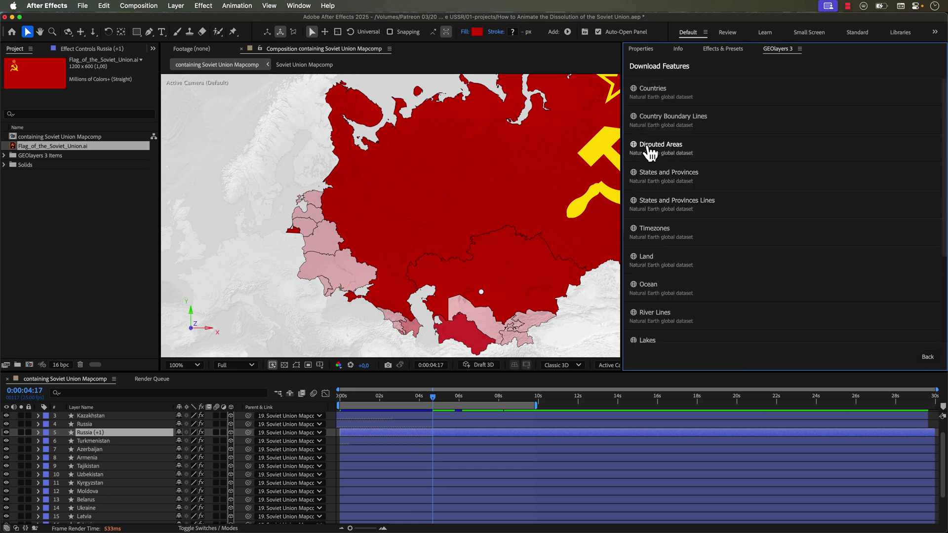
left_click(664, 151)
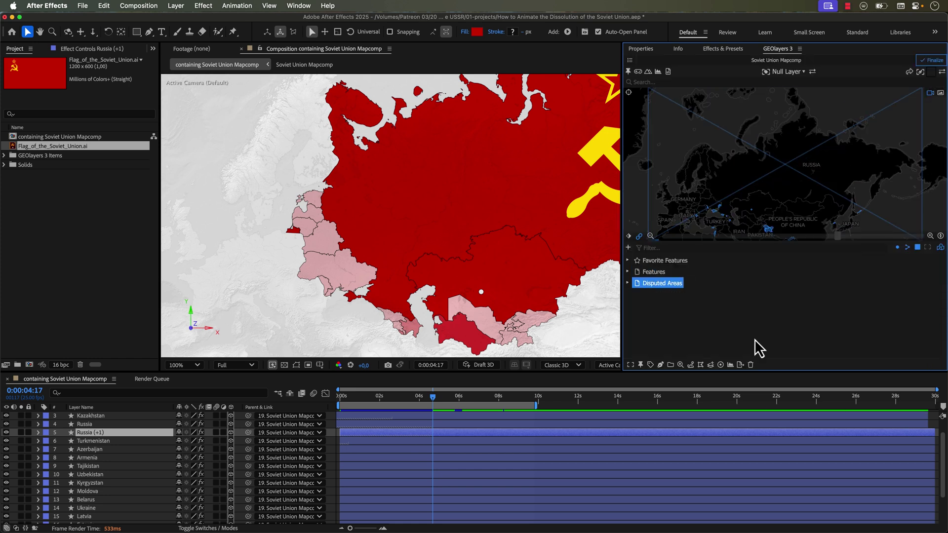
- Unlink the GEOlayers map preview from the mapcomp view and examine the disputed areas around the Black Sea, the Caucasus and Kazakhstan
left_click(640, 236)
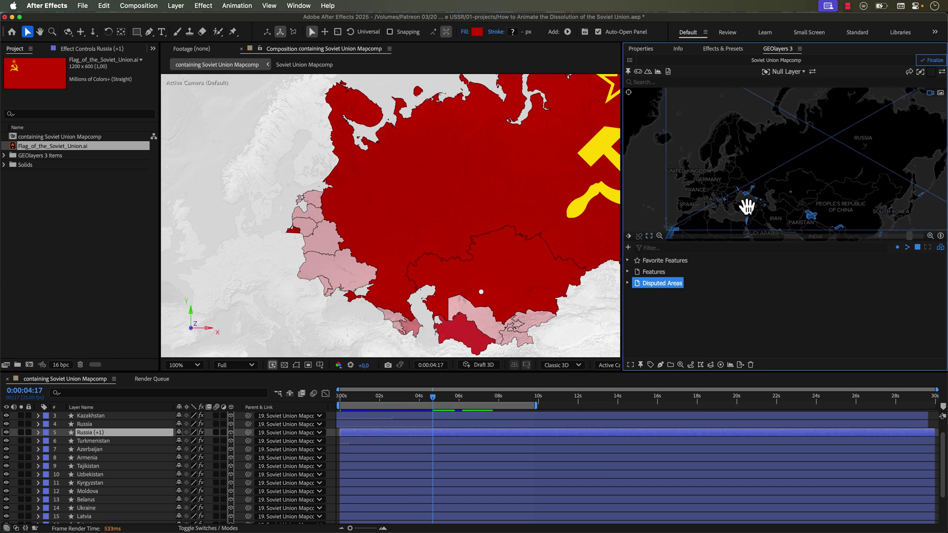
scroll(746, 207, "up", 5)
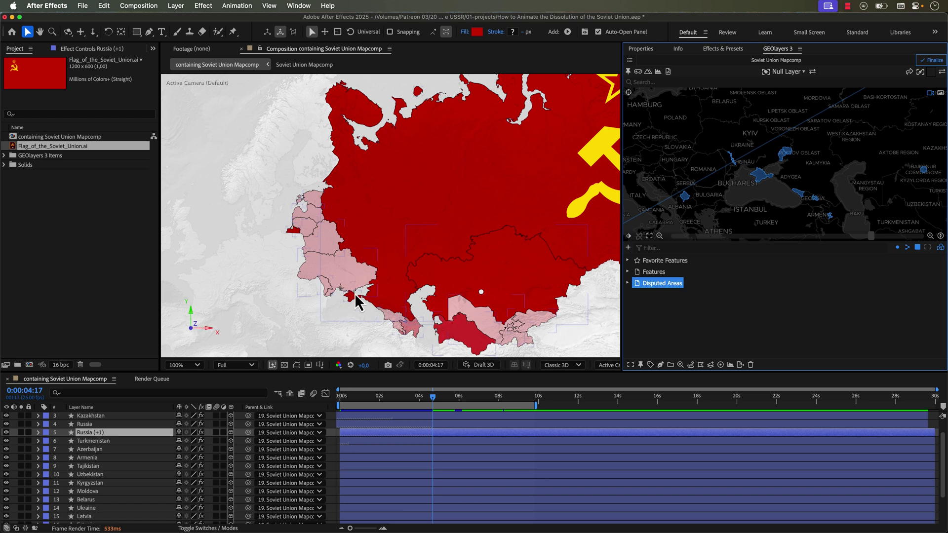
left_click_drag(776, 194, 749, 182)
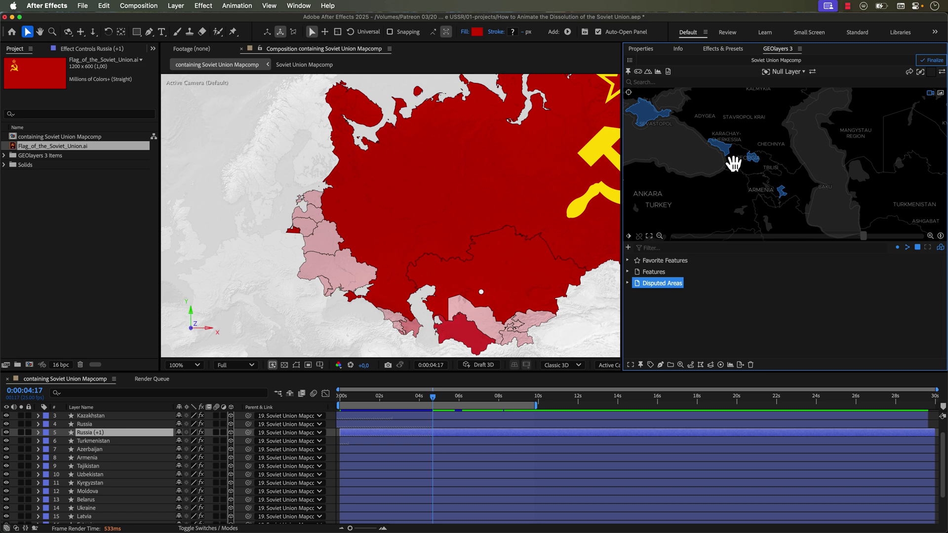
scroll(735, 164, "down", 2)
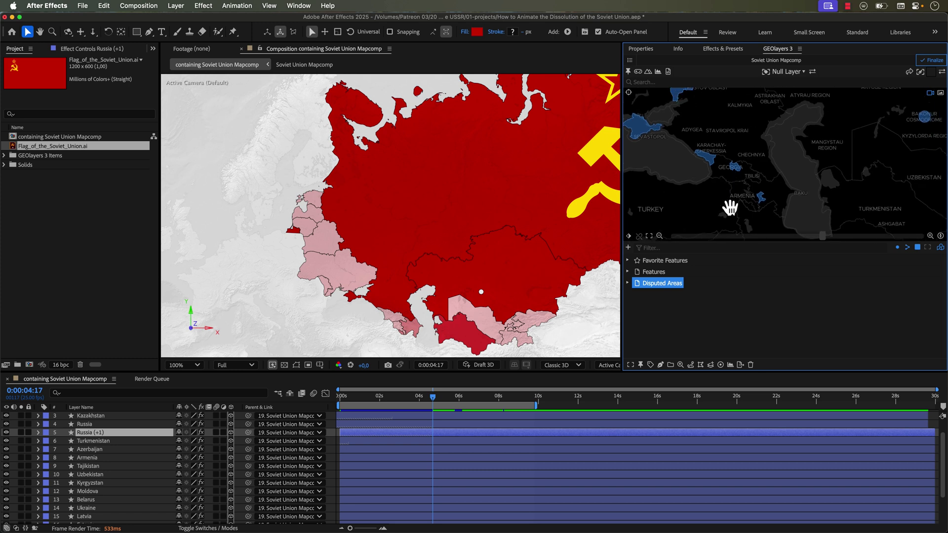
left_click_drag(746, 163, 741, 190)
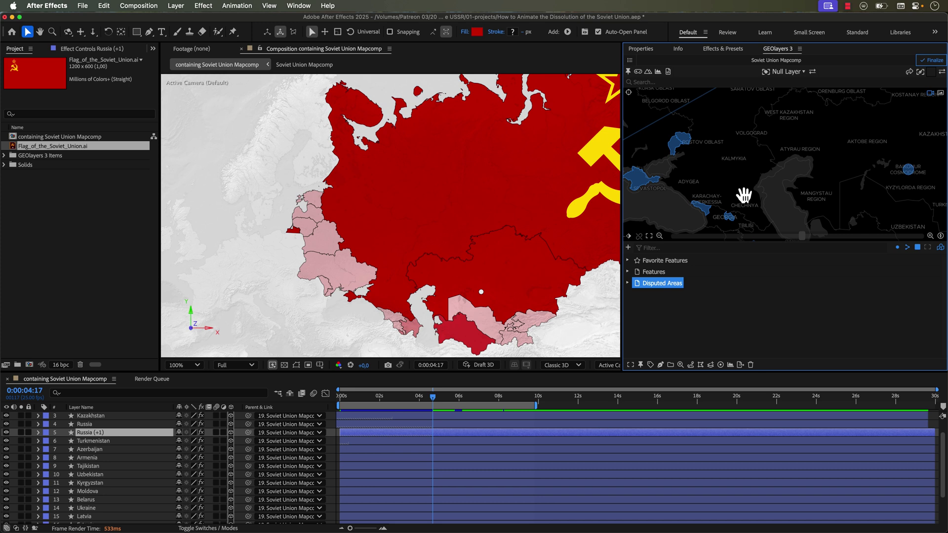
left_click_drag(730, 218, 724, 173)
scroll(722, 199, "down", 2)
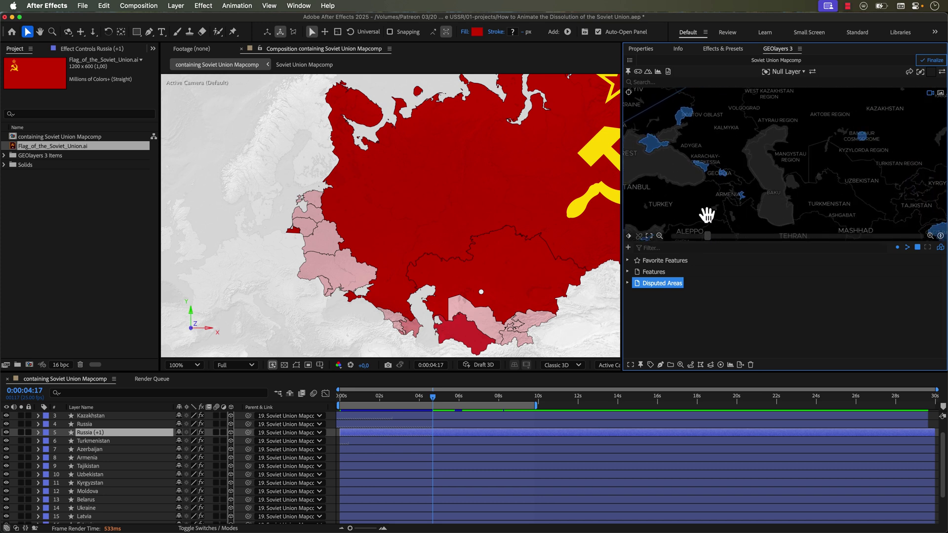